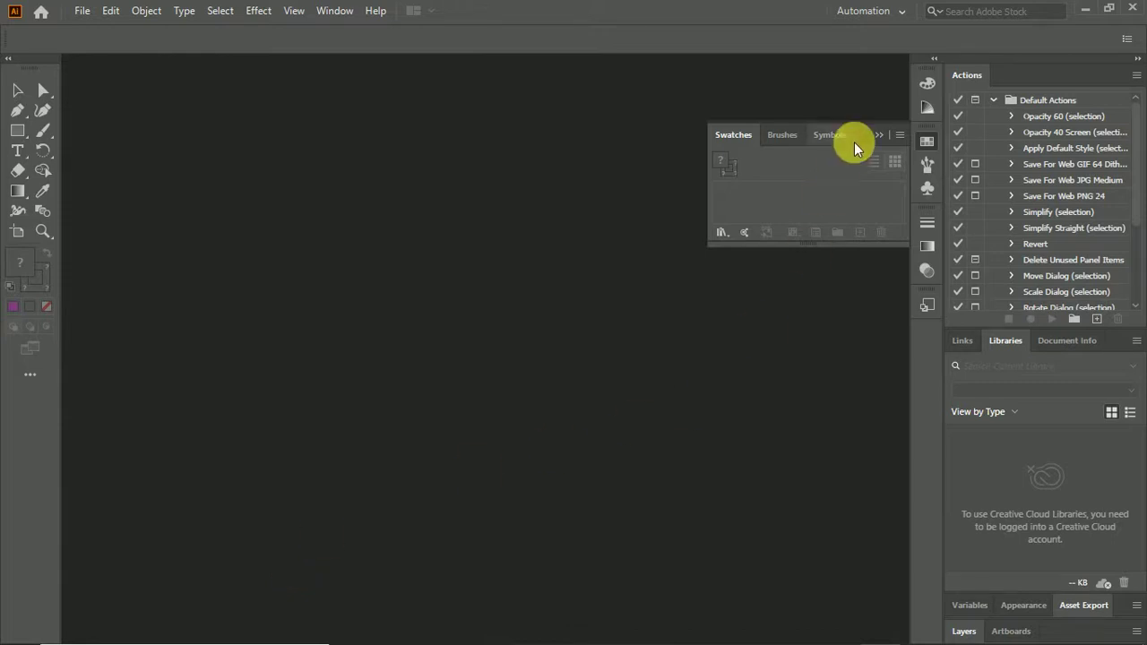
# - Collapse the floating Swatches panel to clear the workspace
pyautogui.click(878, 134)
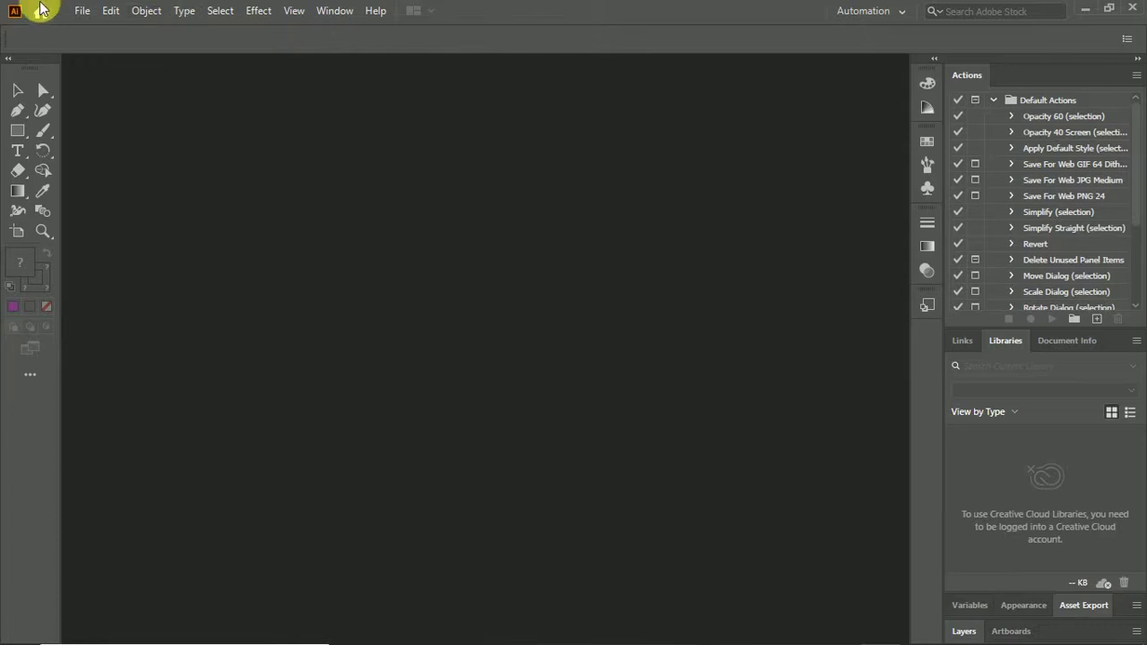
# - Create a 960x960 px Custom-preset document, renaming Untitled-1 to PROFILE
pyautogui.click(81, 12)
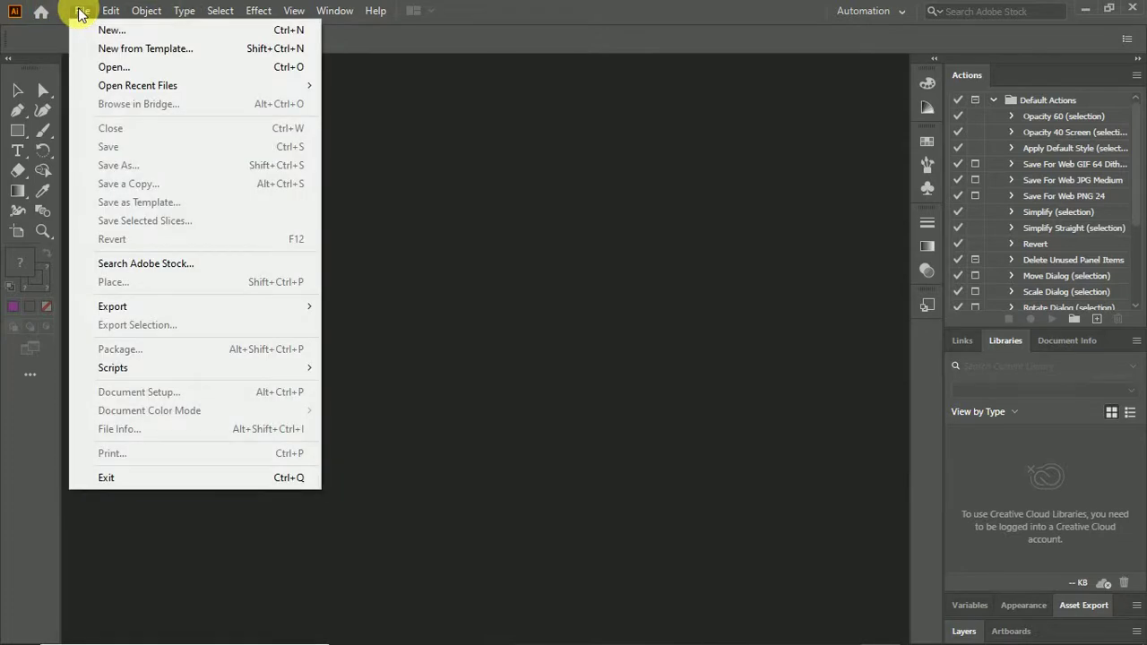
pyautogui.click(113, 36)
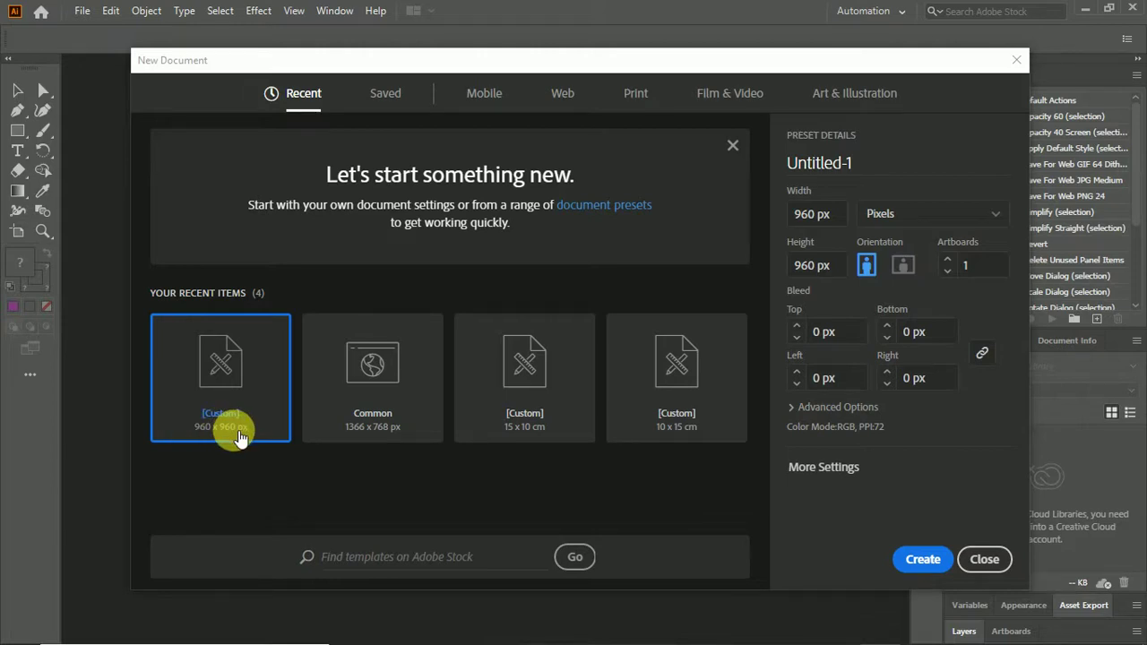
pyautogui.click(859, 166)
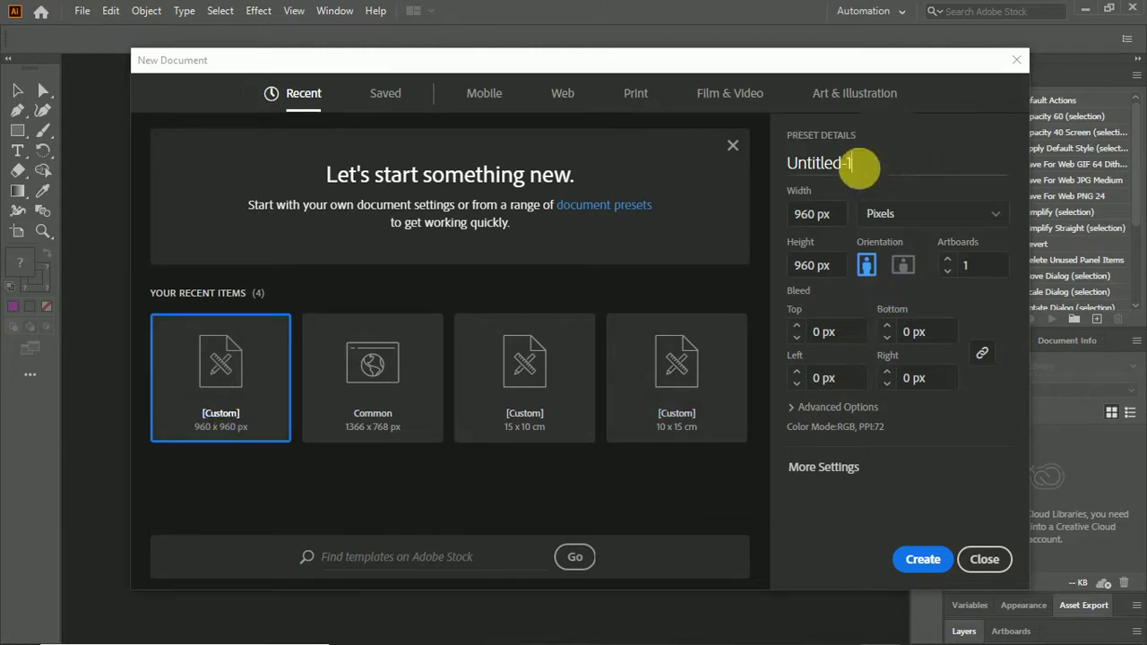
pyautogui.doubleClick(858, 168)
pyautogui.write('P')
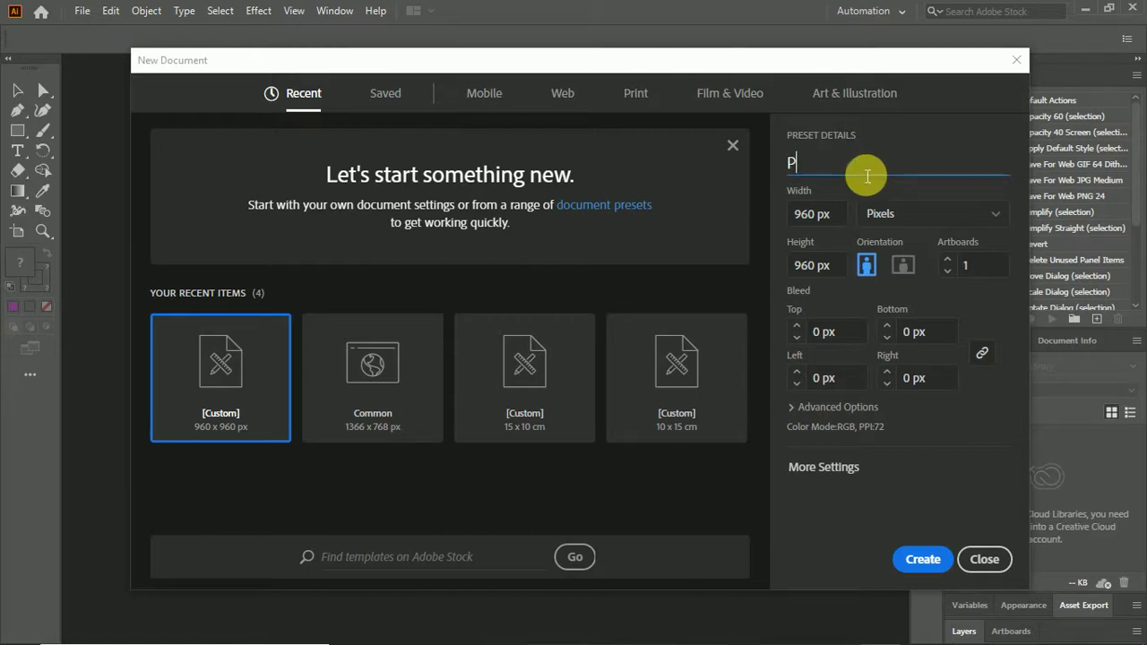
pyautogui.write('ROFILE')
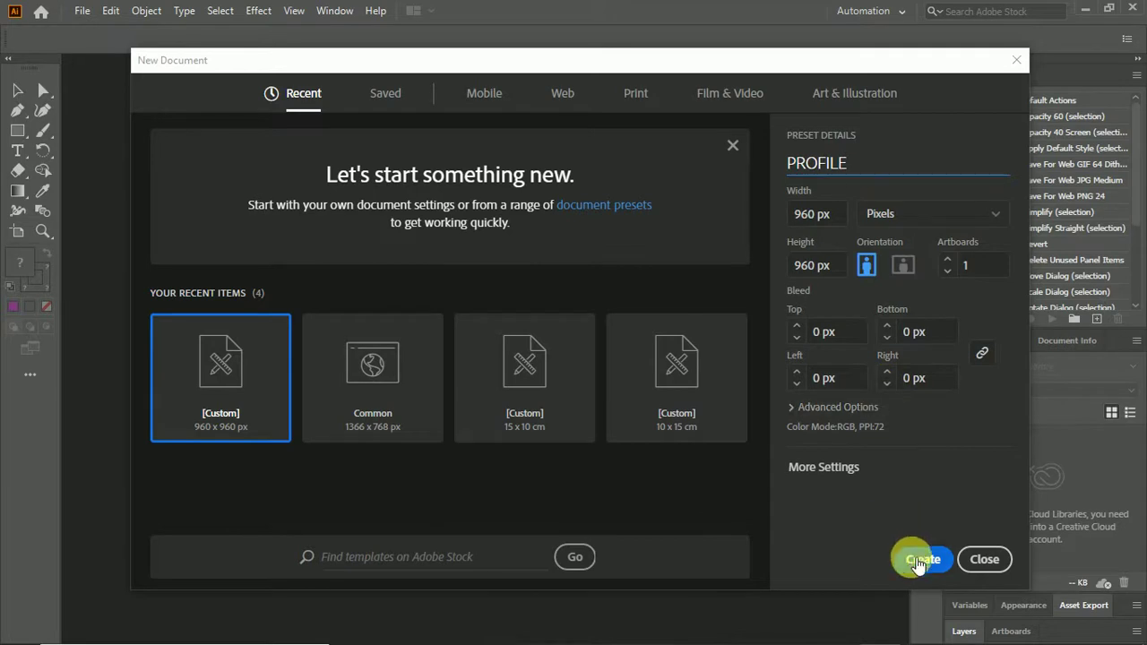
pyautogui.click(914, 559)
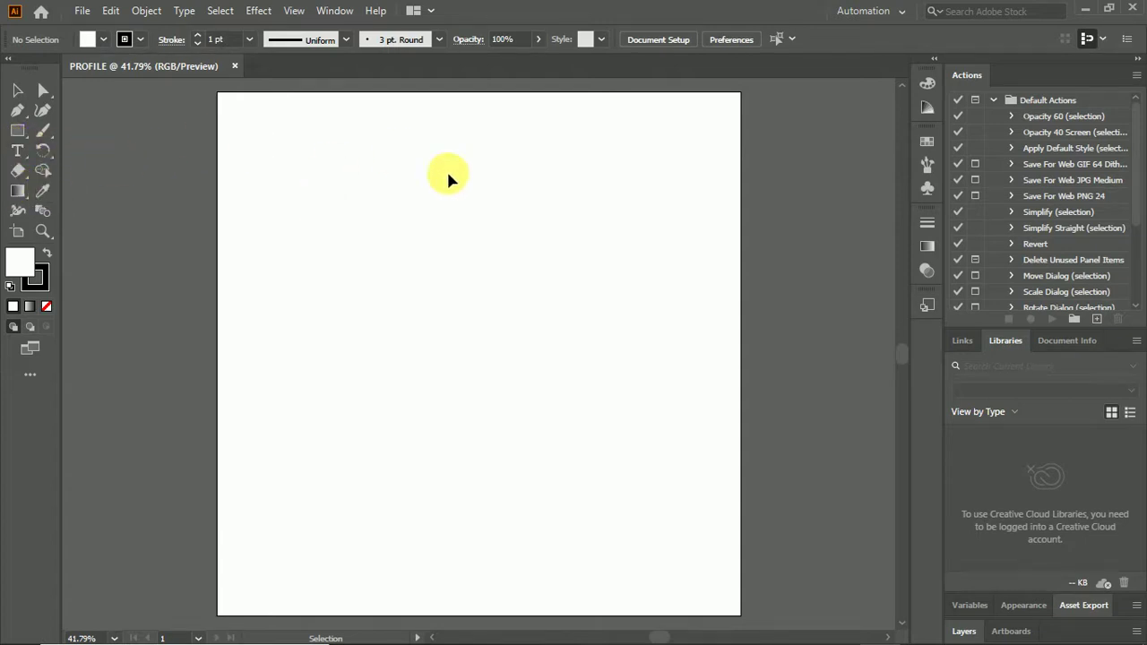
# - Draw a rectangle with the Rectangle Tool from the artboard's top-left to bottom-right corner
pyautogui.click(19, 134)
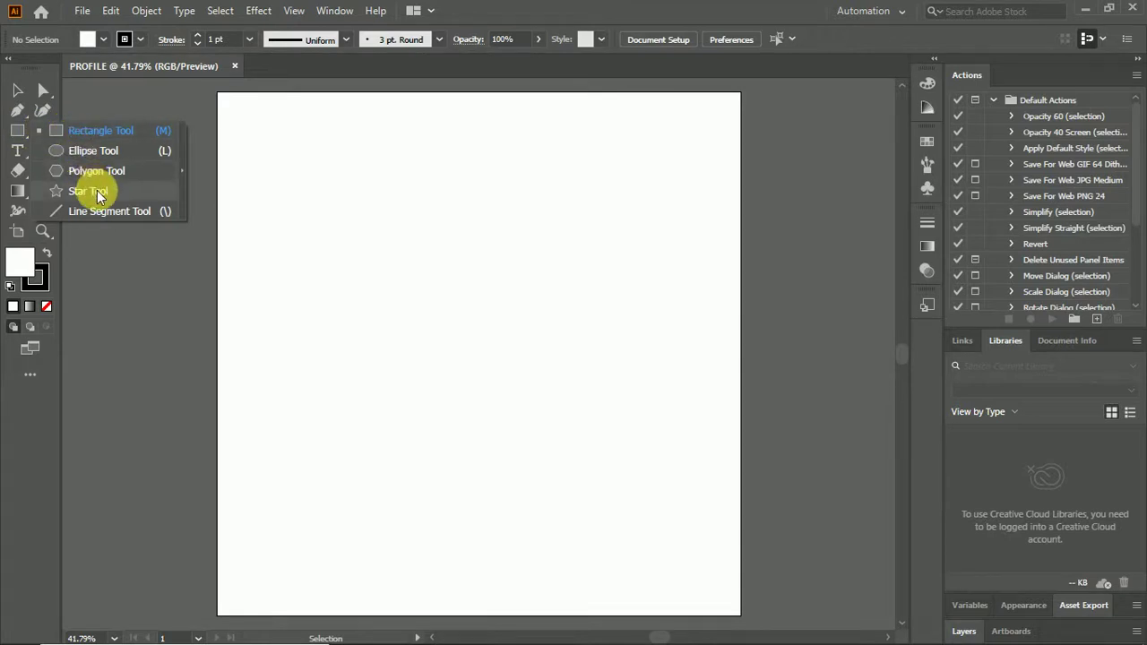
pyautogui.click(89, 130)
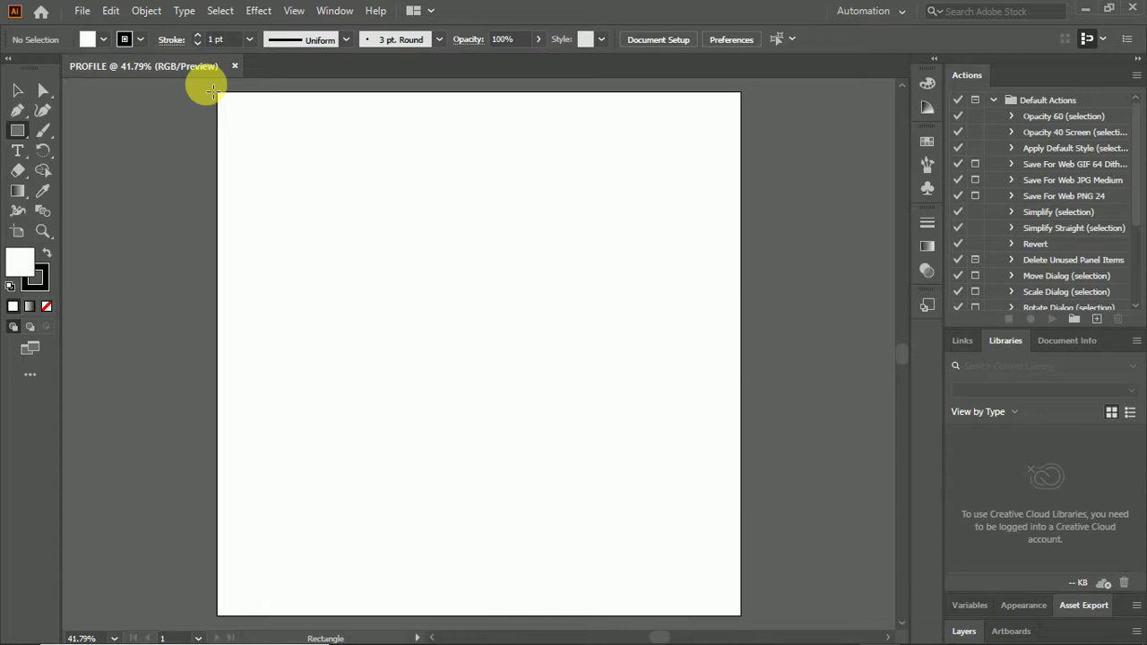
pyautogui.moveTo(207, 86); pyautogui.dragTo(763, 630)
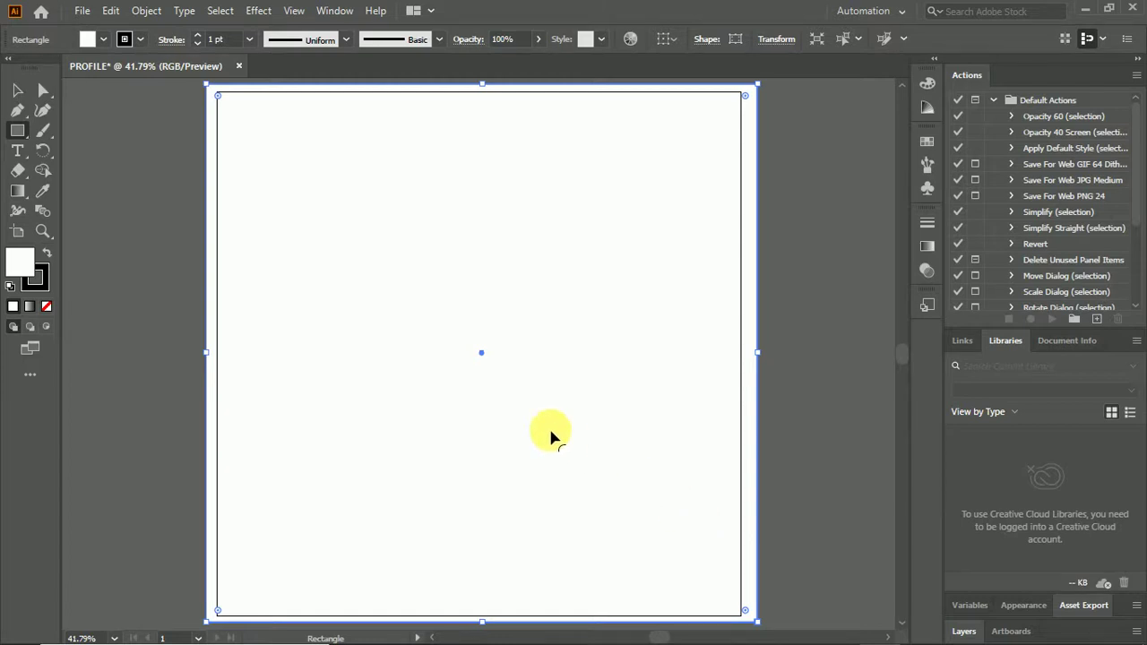
pyautogui.click(17, 93)
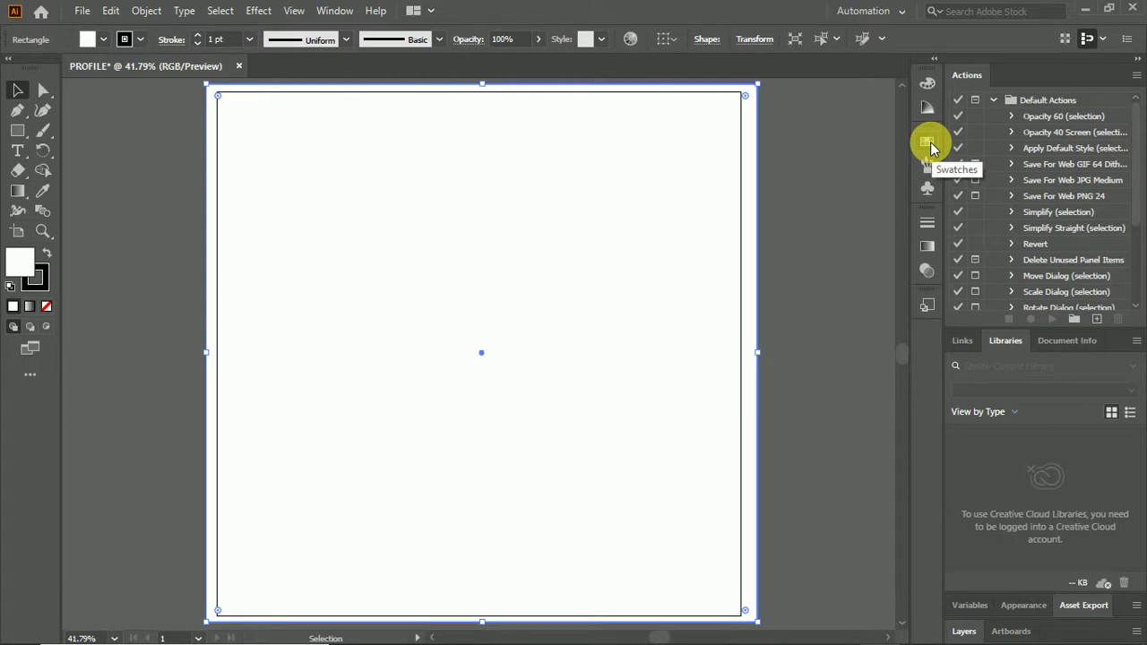
# - In the Essentials workspace, try red and blue, then fill the rectangle purple; return to Automation
pyautogui.click(898, 13)
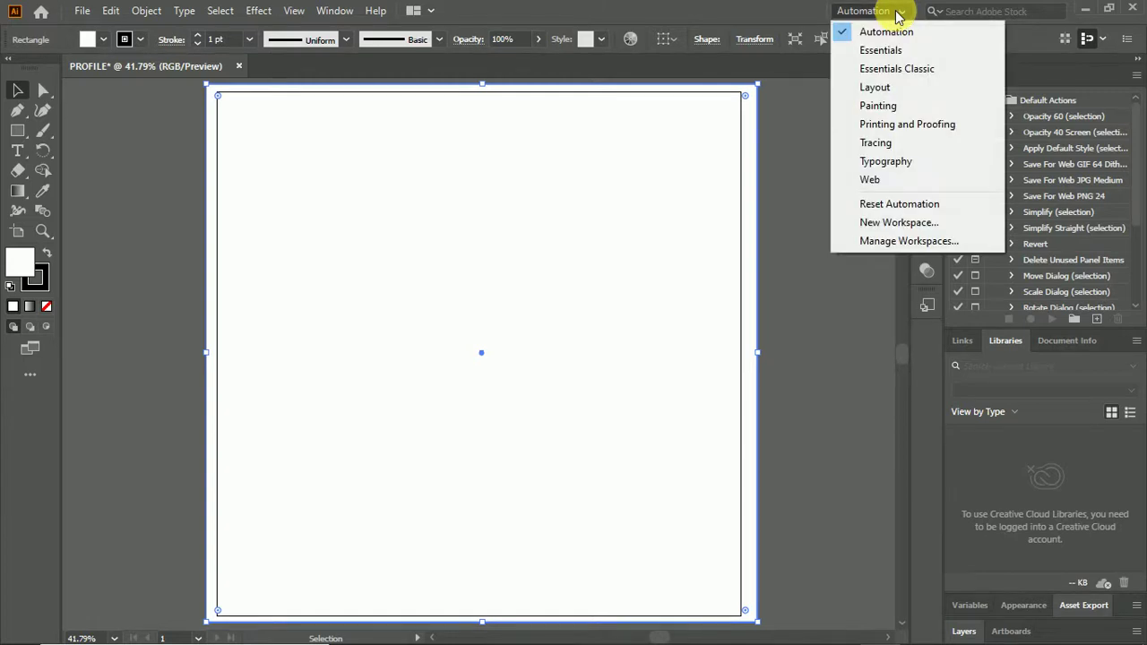
pyautogui.click(891, 49)
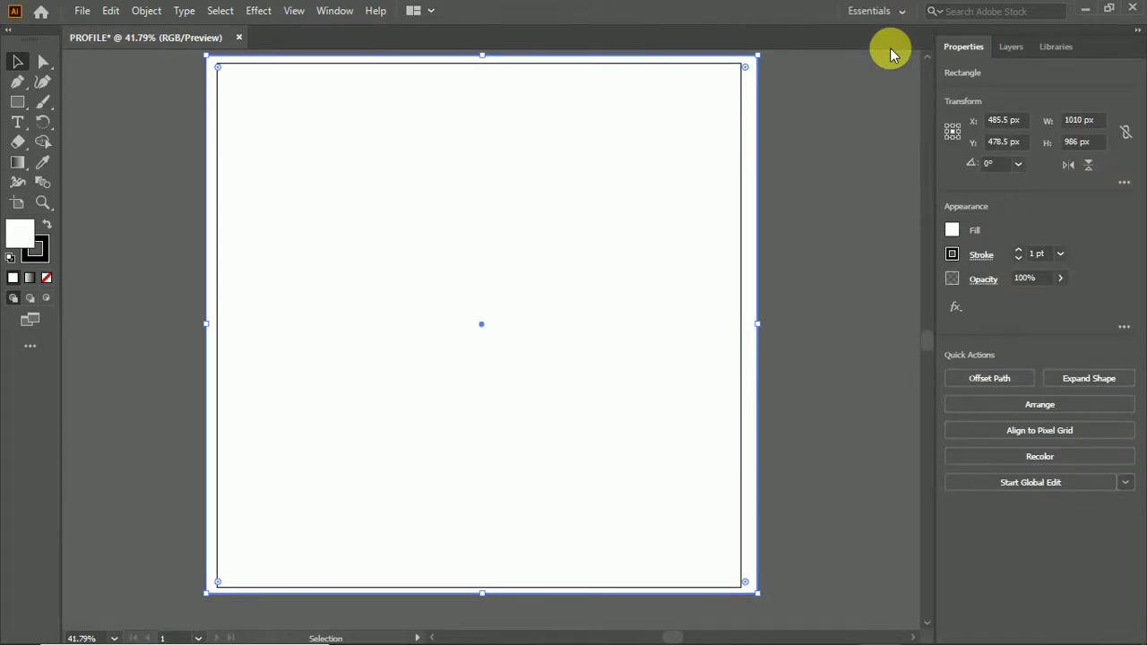
pyautogui.click(952, 232)
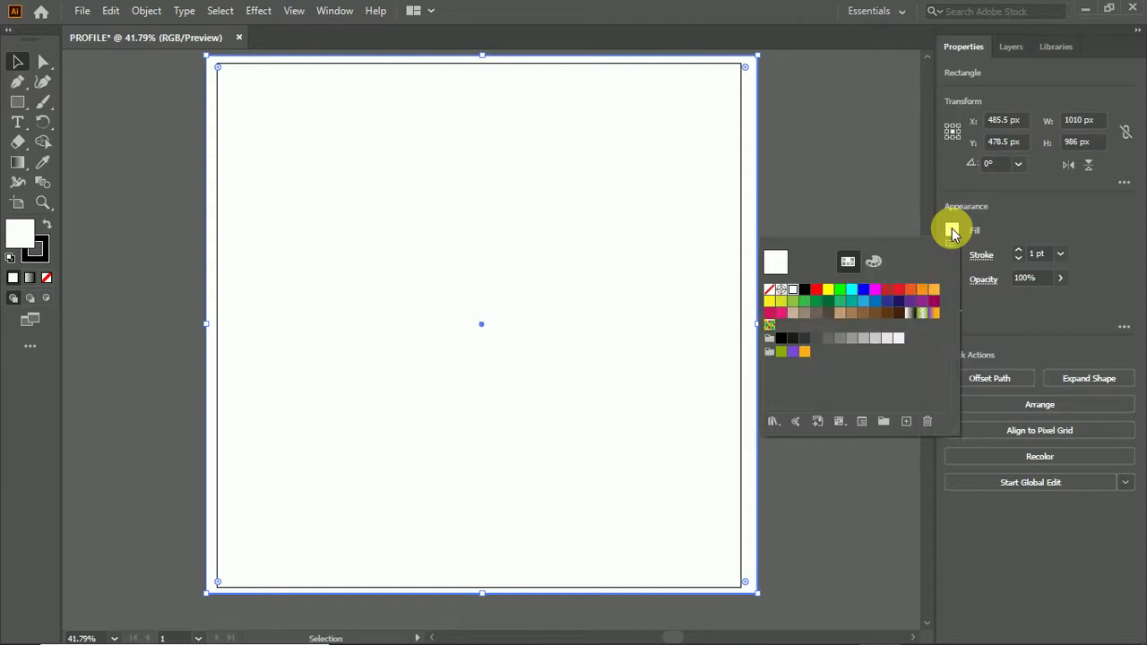
pyautogui.click(823, 291)
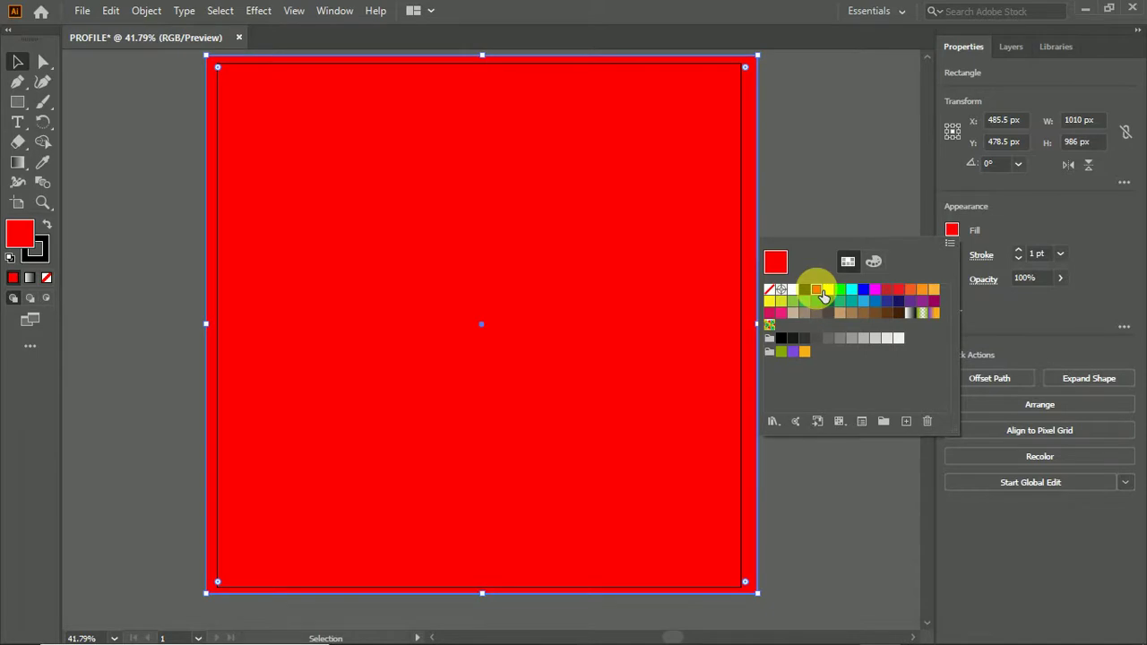
pyautogui.click(867, 299)
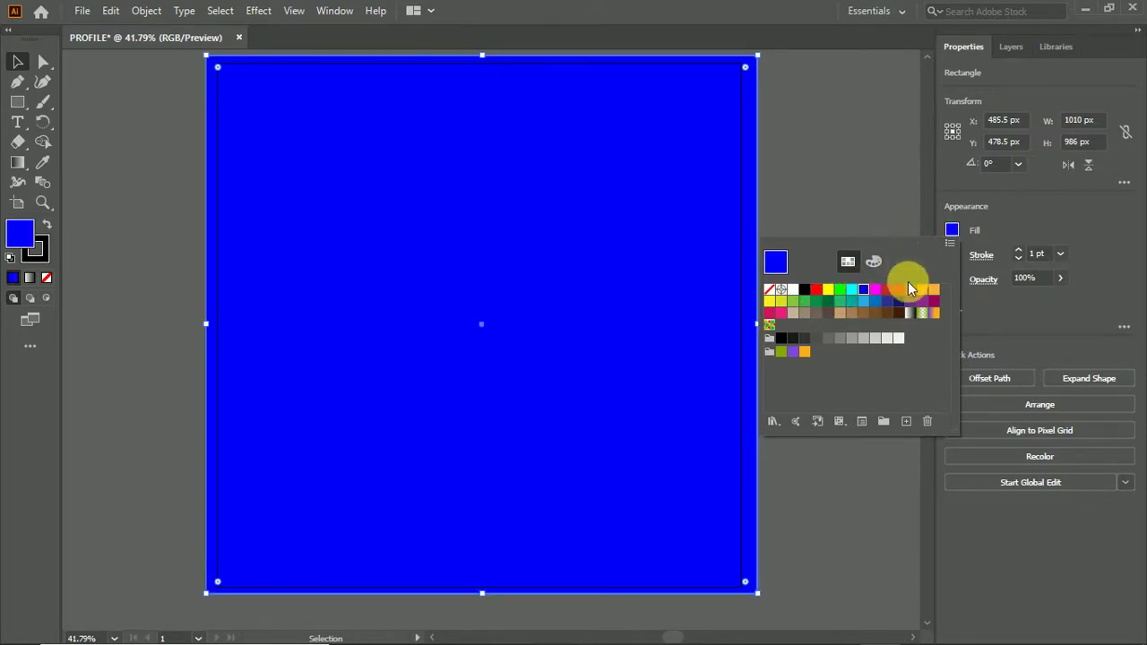
pyautogui.click(910, 302)
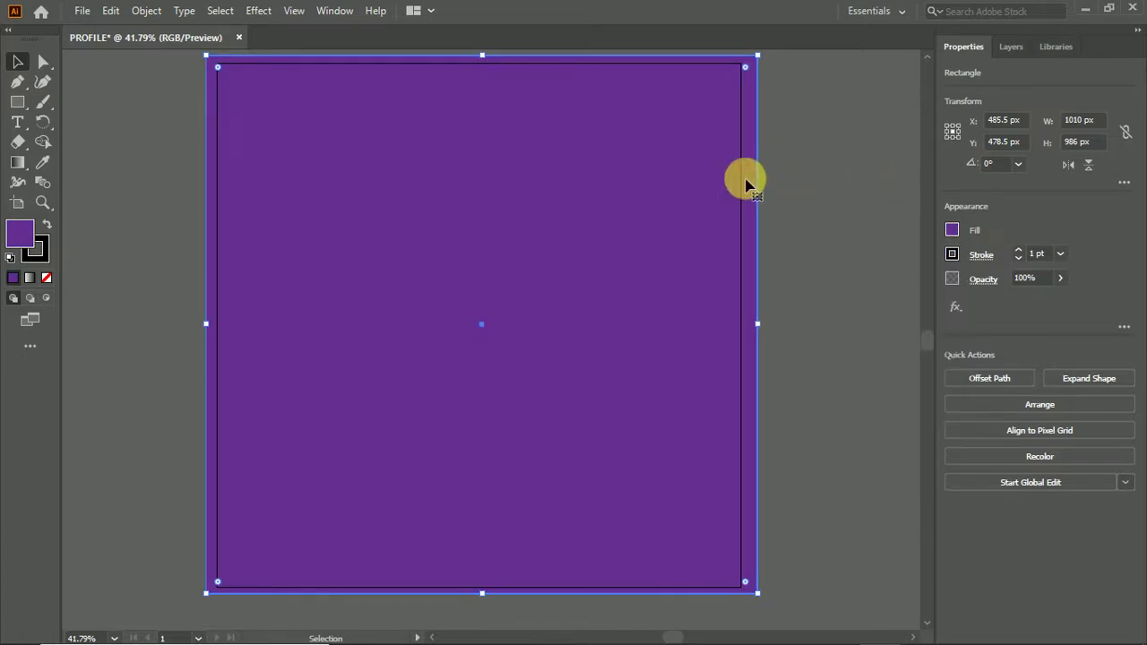
pyautogui.click(892, 13)
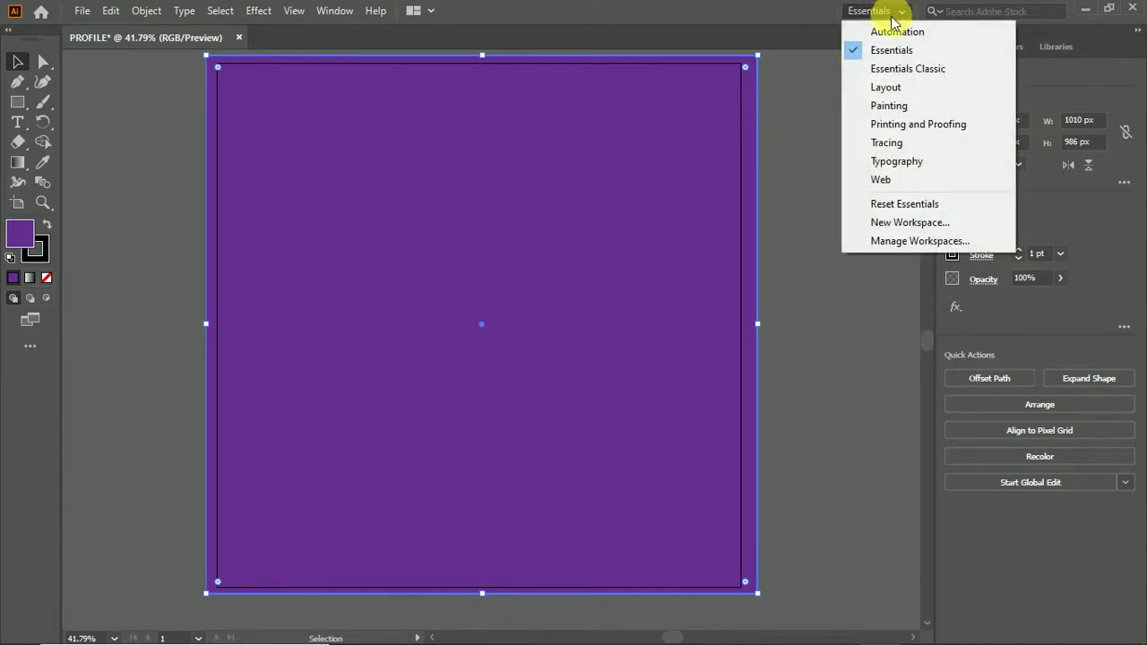
pyautogui.click(894, 33)
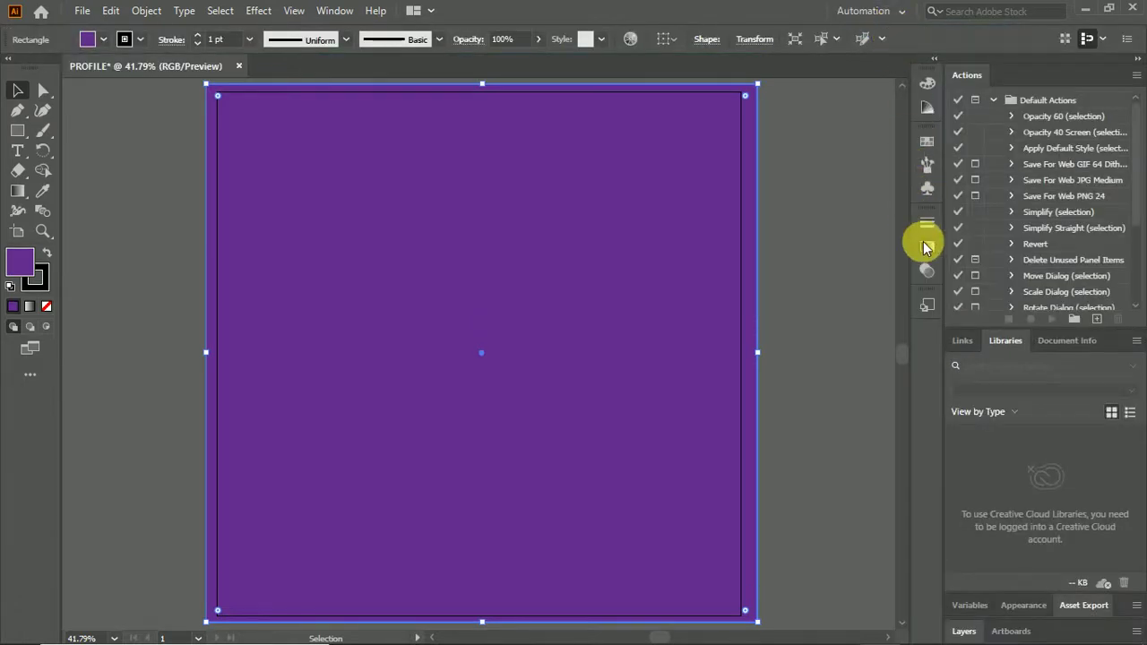
# - Set the purple rectangle's opacity to 50% in the Transparency panel
pyautogui.click(928, 248)
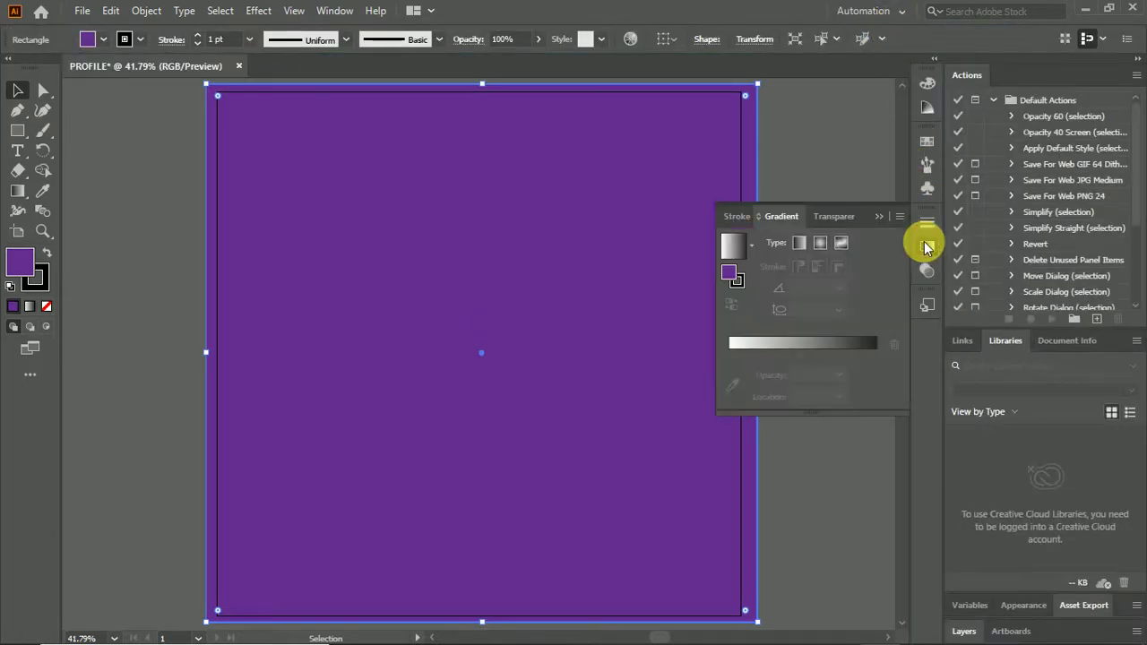
pyautogui.click(832, 216)
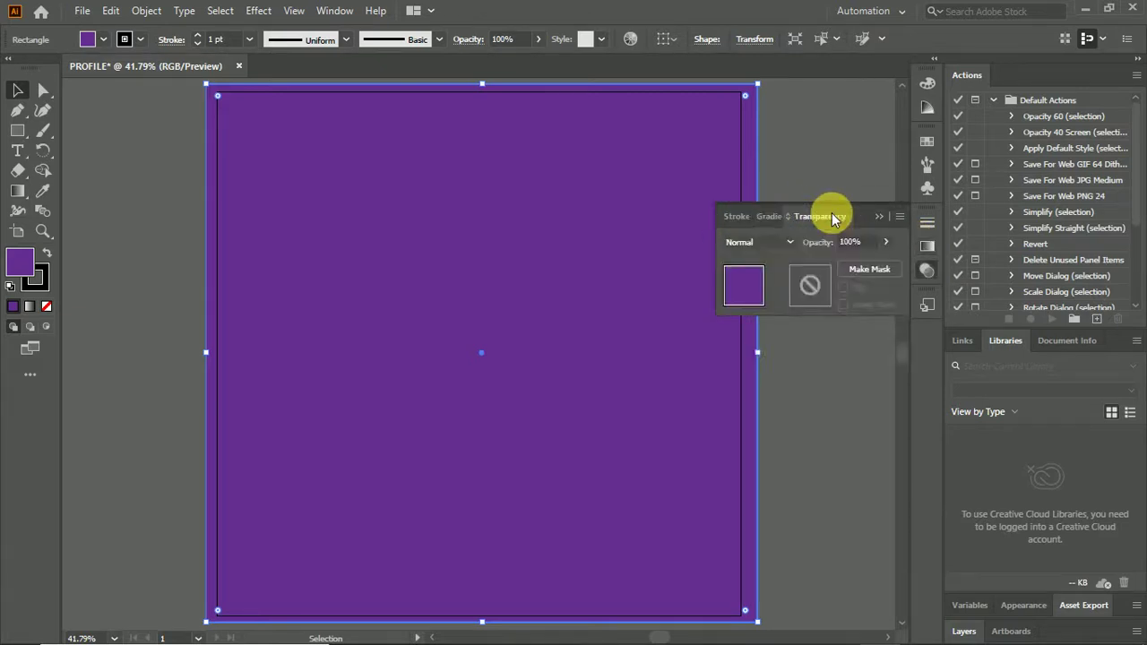
pyautogui.click(888, 242)
pyautogui.moveTo(884, 270); pyautogui.dragTo(855, 271)
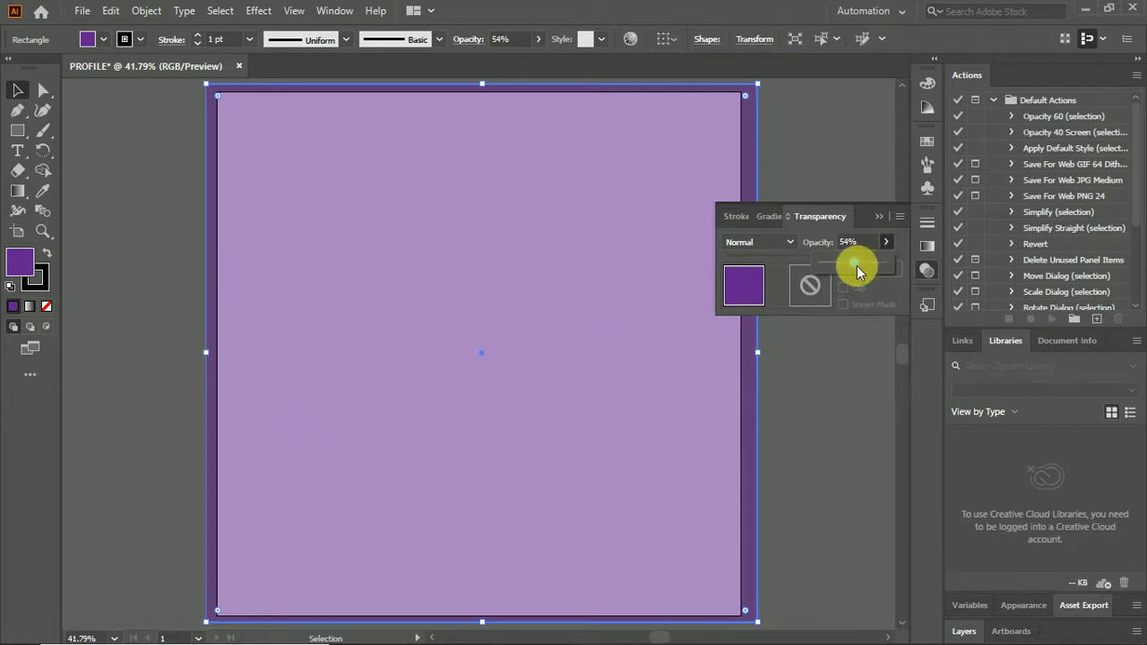
pyautogui.moveTo(893, 261); pyautogui.dragTo(893, 261)
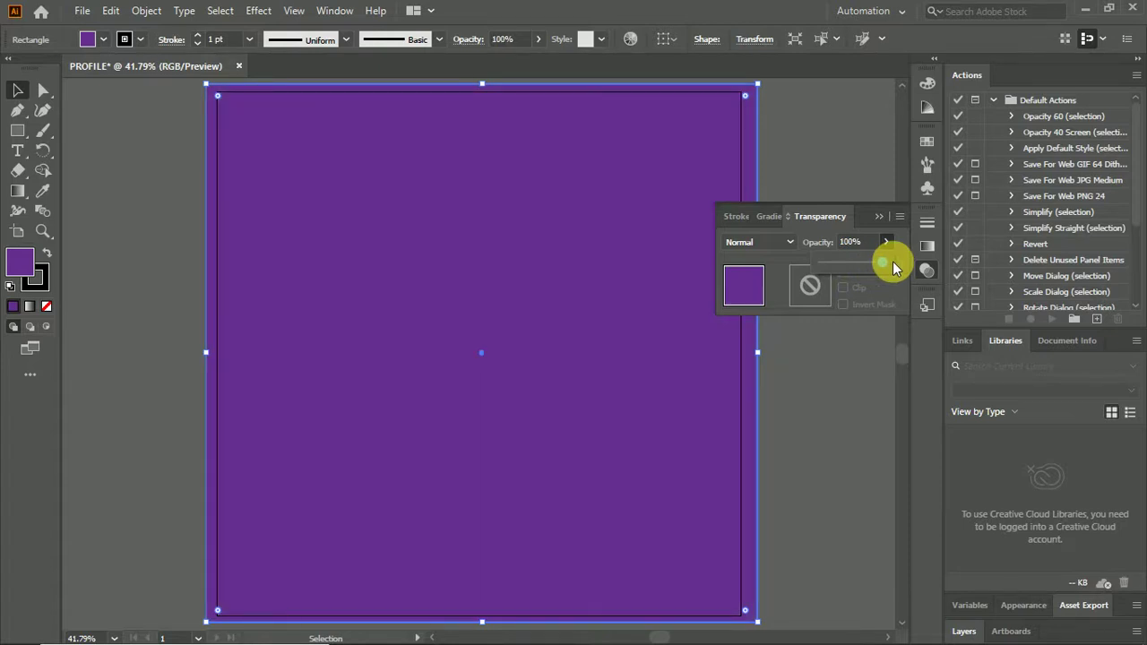
pyautogui.moveTo(850, 269); pyautogui.dragTo(851, 261)
pyautogui.click(882, 223)
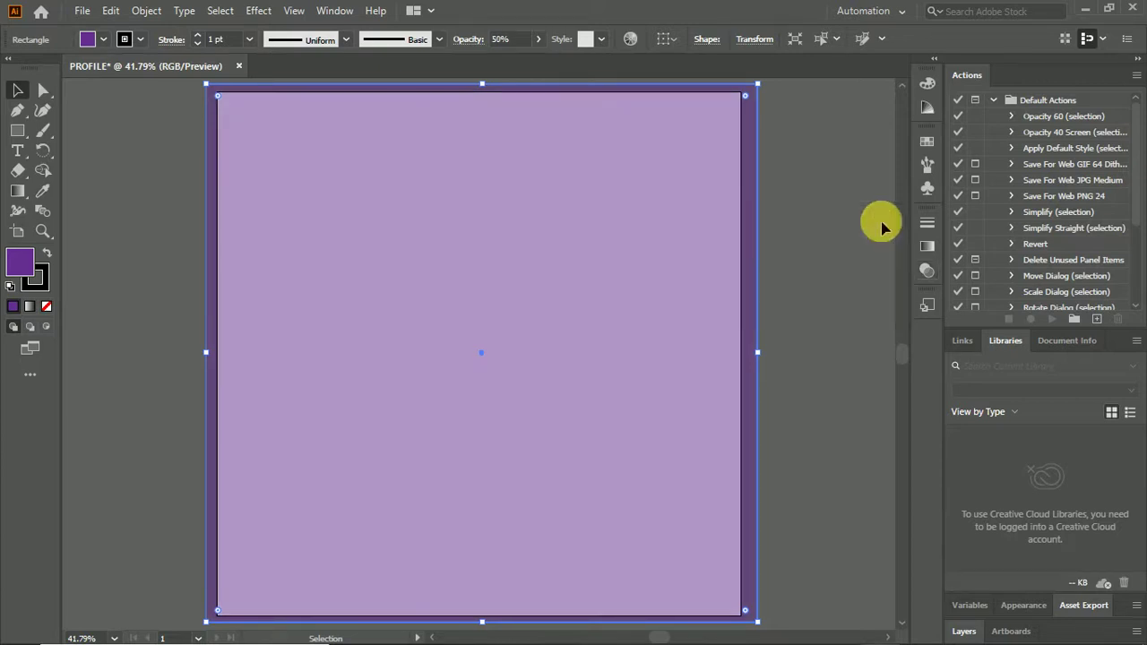
# - After trying green, yellow and brown swatches, fill the rectangle with light blue
pyautogui.click(927, 142)
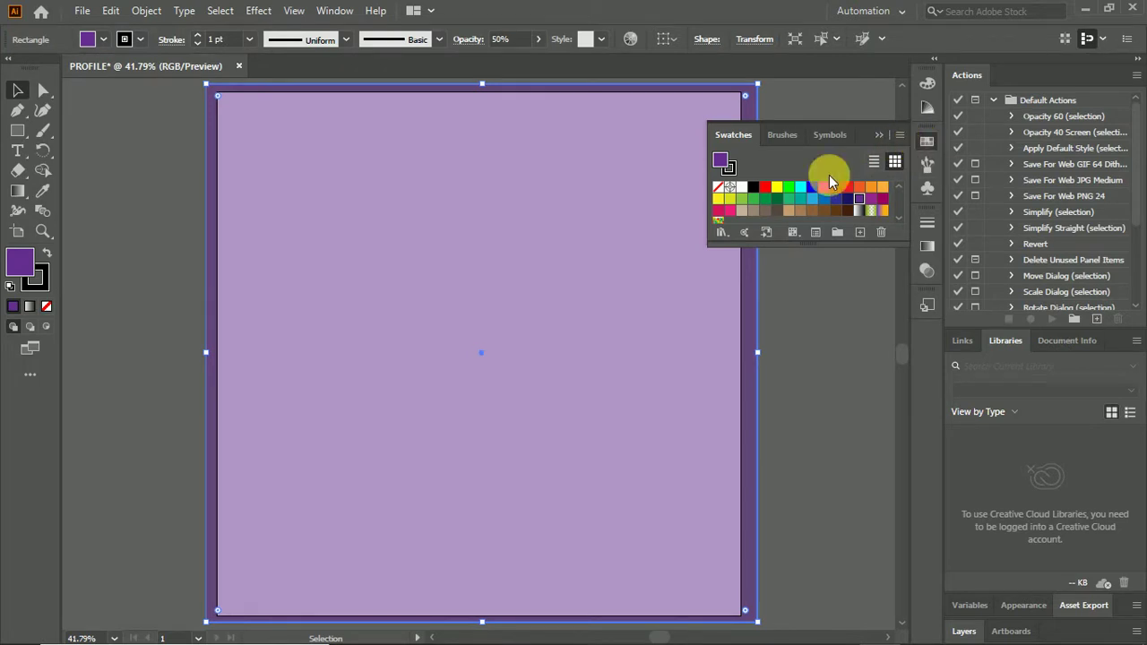
pyautogui.click(789, 187)
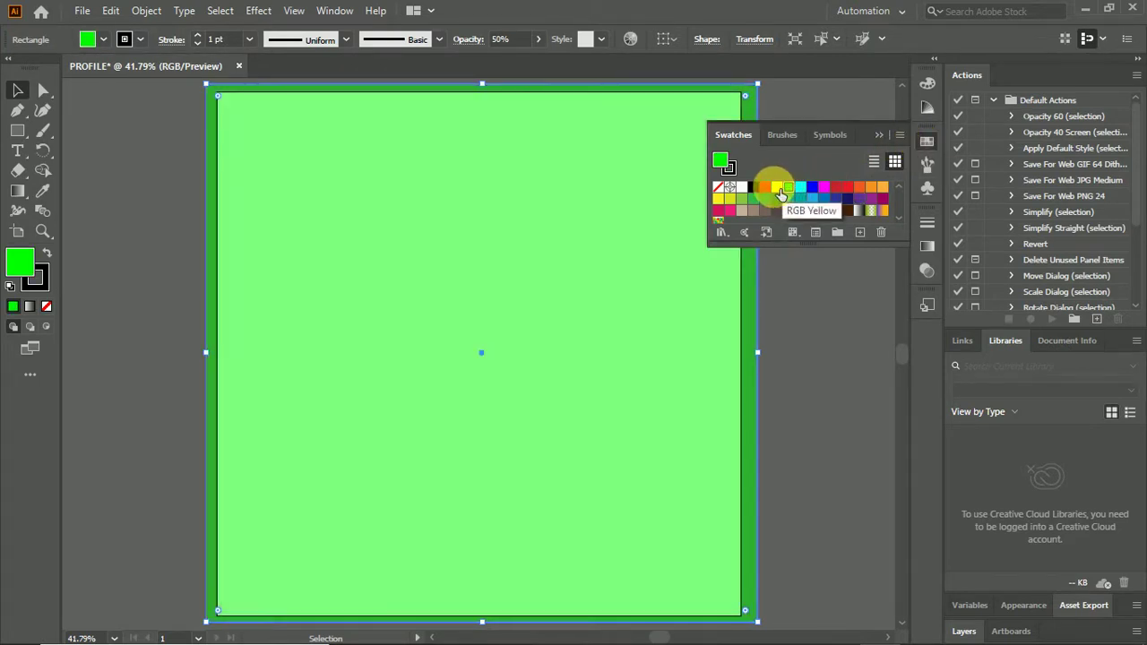
pyautogui.click(777, 188)
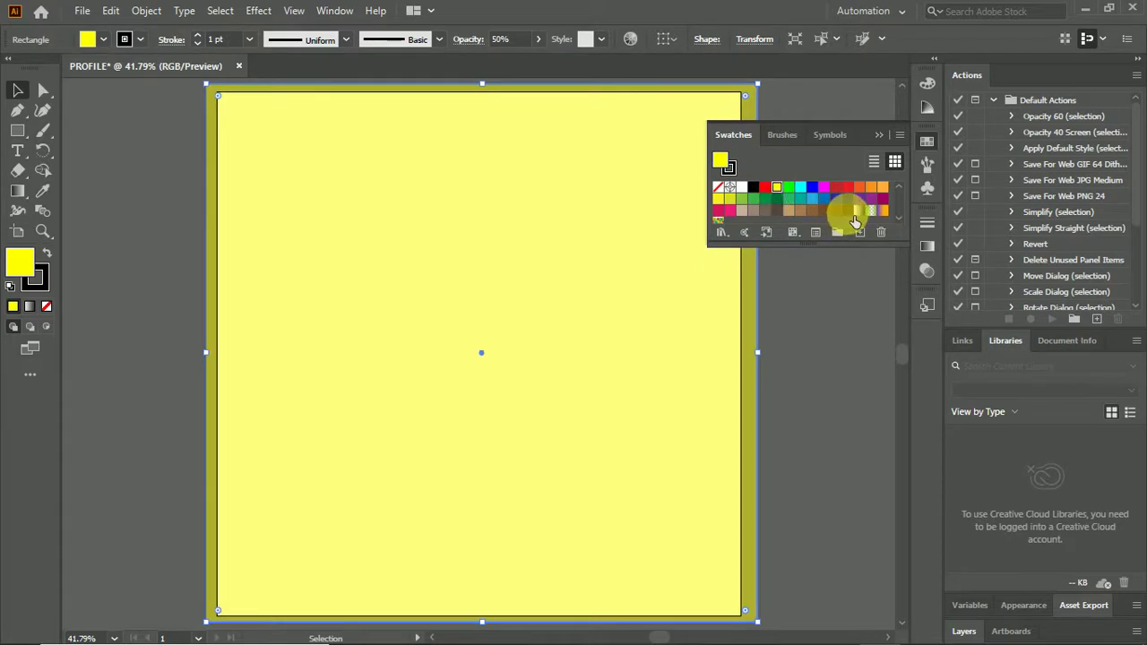
pyautogui.click(848, 211)
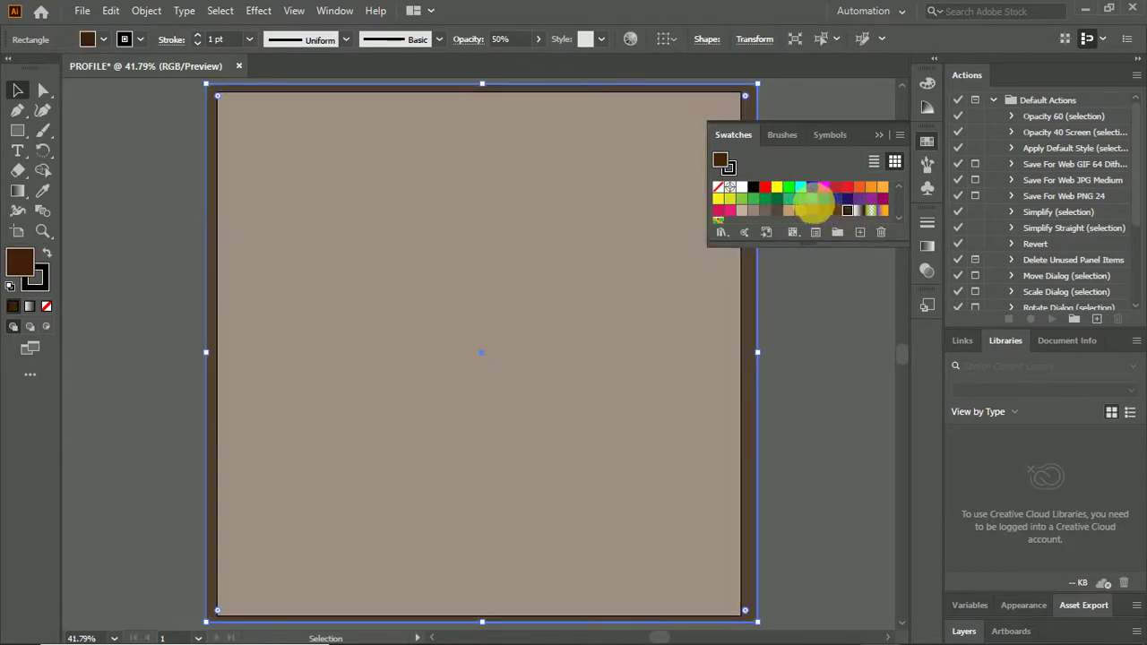
pyautogui.click(813, 199)
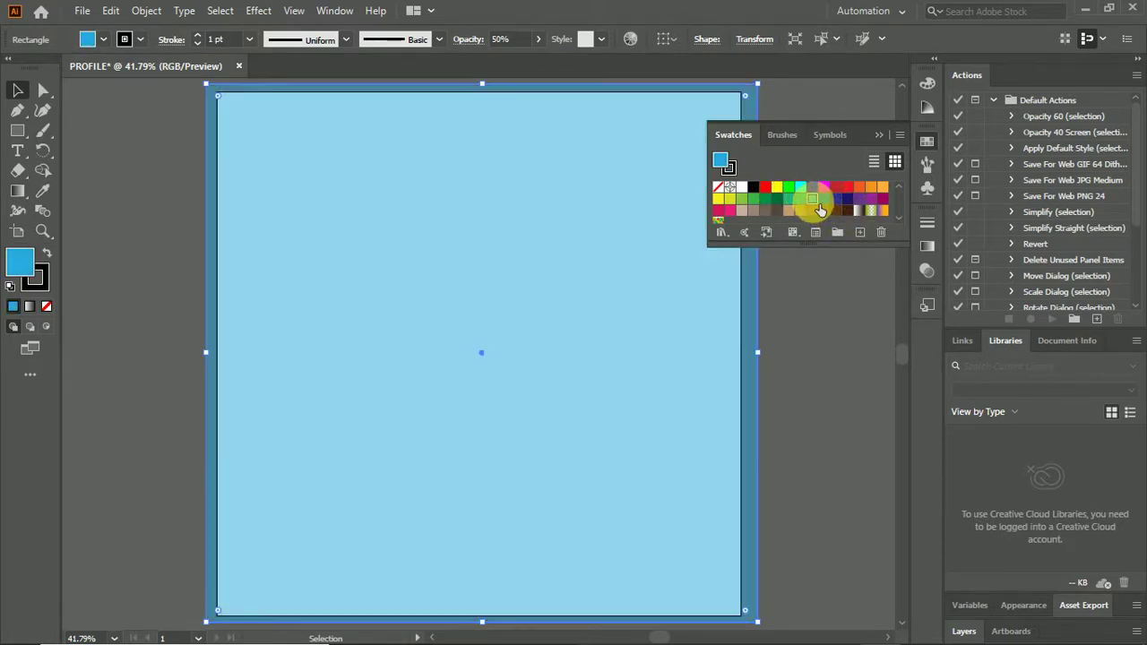
pyautogui.click(881, 135)
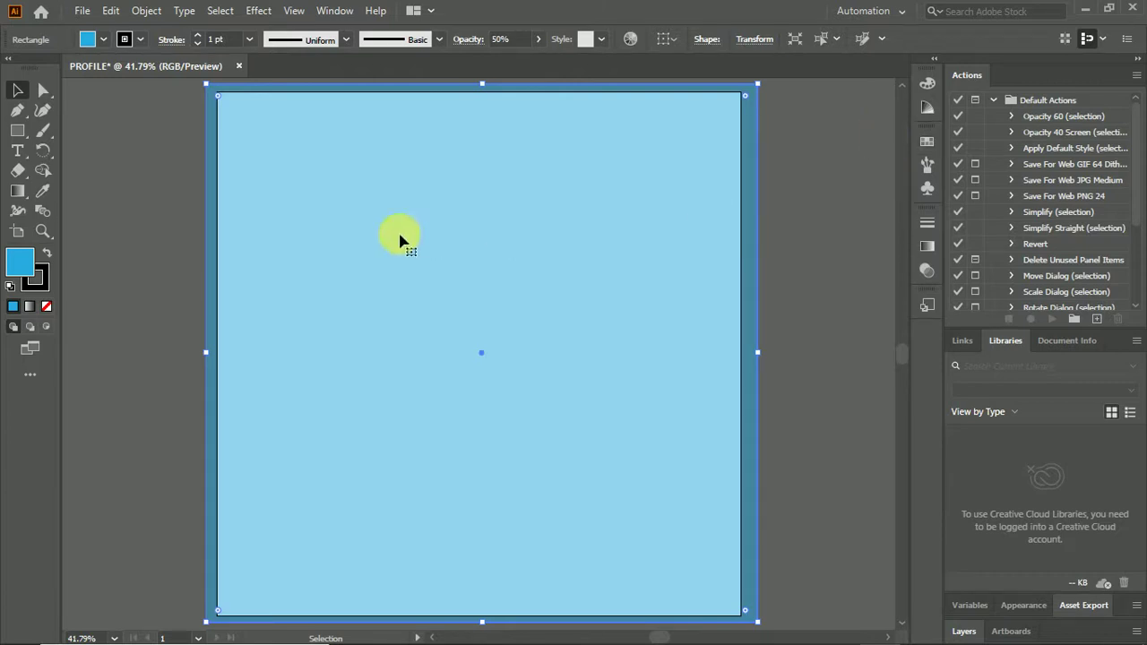
# - Place a horizontal text object near the artboard's top left and set its font to Cooper Black
pyautogui.click(20, 156)
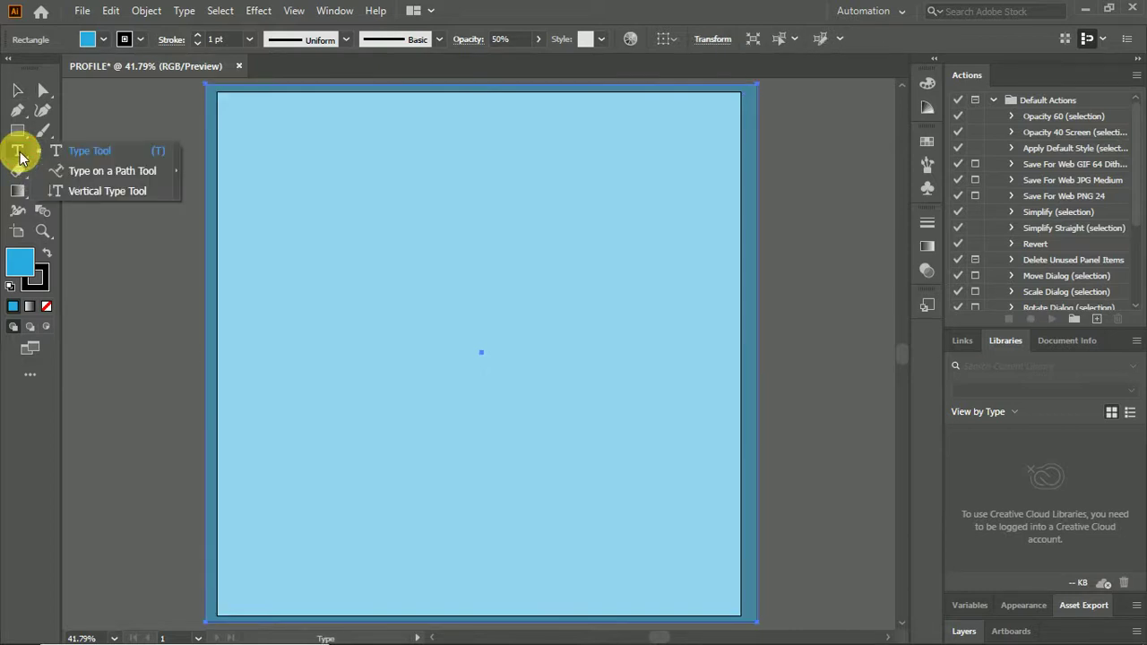
pyautogui.click(72, 150)
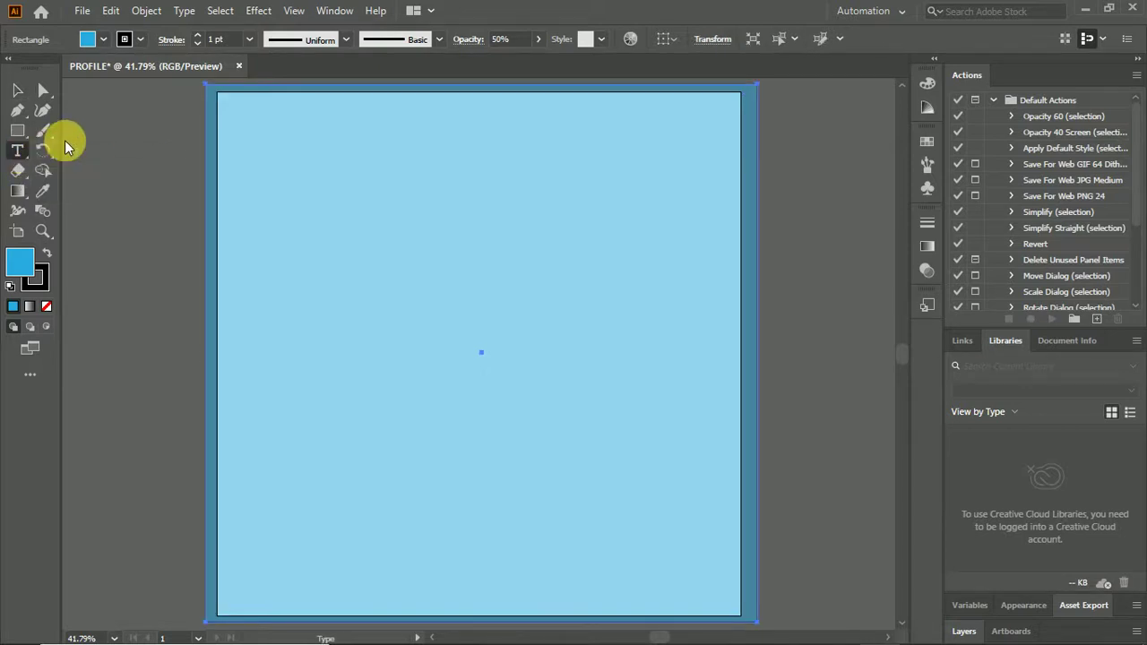
pyautogui.click(318, 189)
pyautogui.click(318, 189)
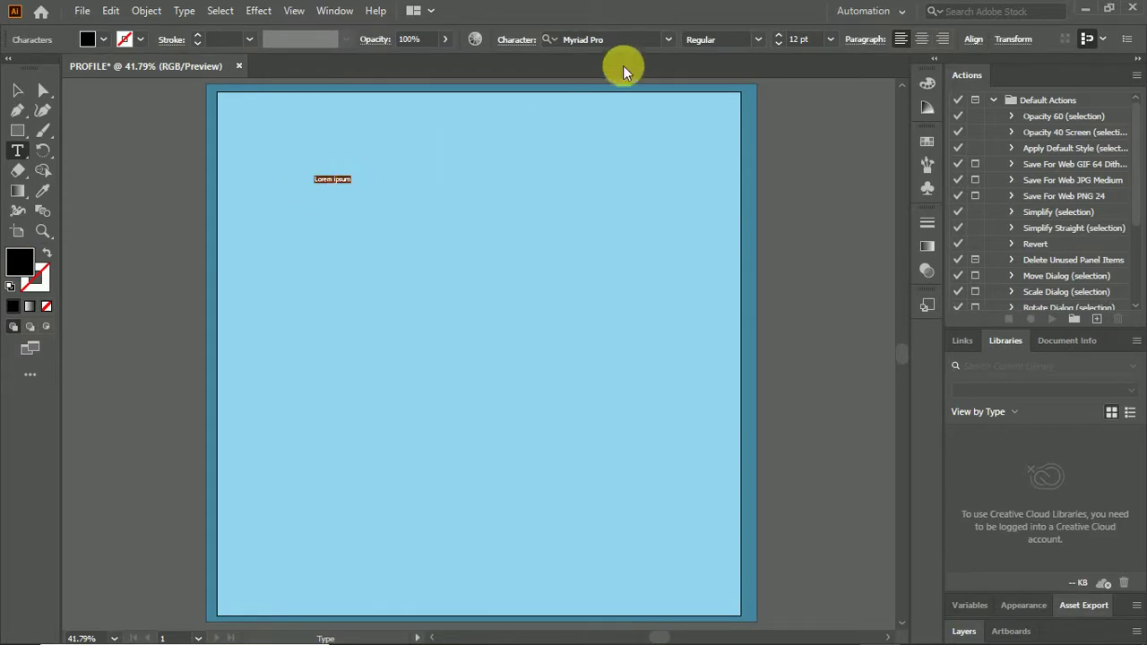
pyautogui.click(665, 40)
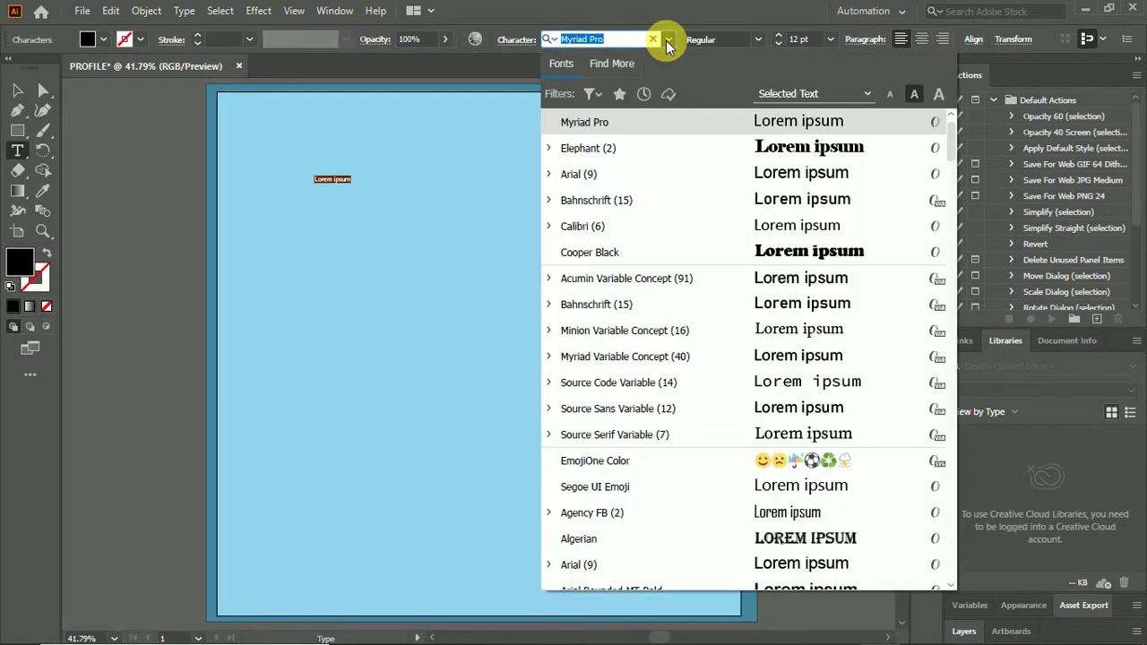
pyautogui.click(755, 255)
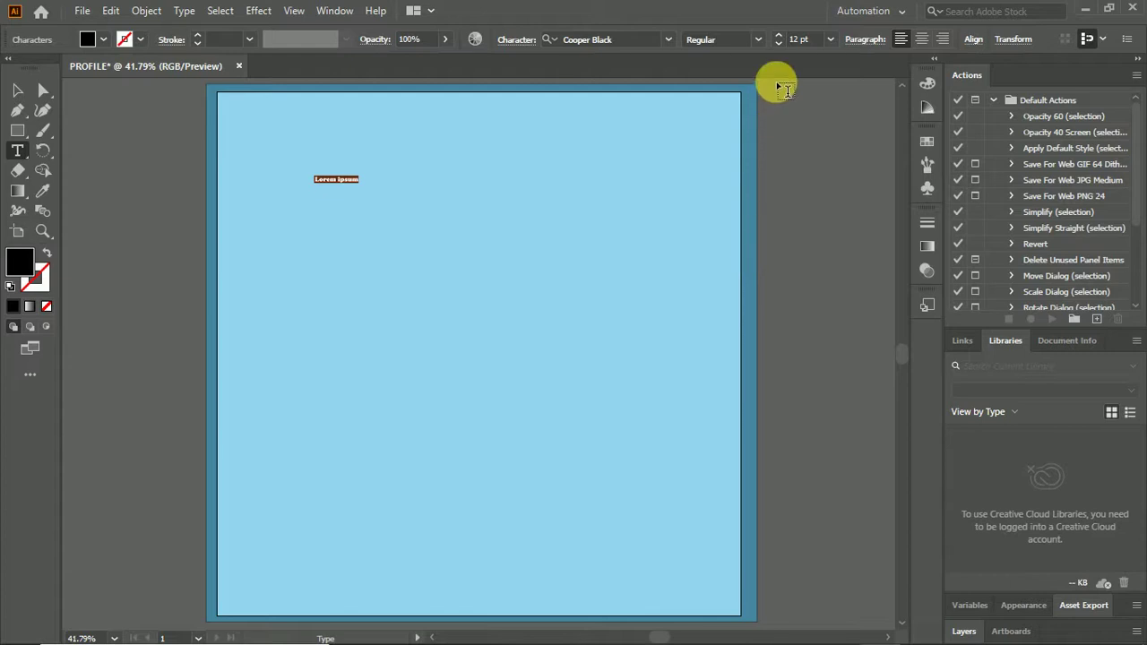
# - Raise the font size to 83 pt and type 'KIKOSI KAZI CA INJILI'
pyautogui.click(780, 36)
pyautogui.click(779, 36)
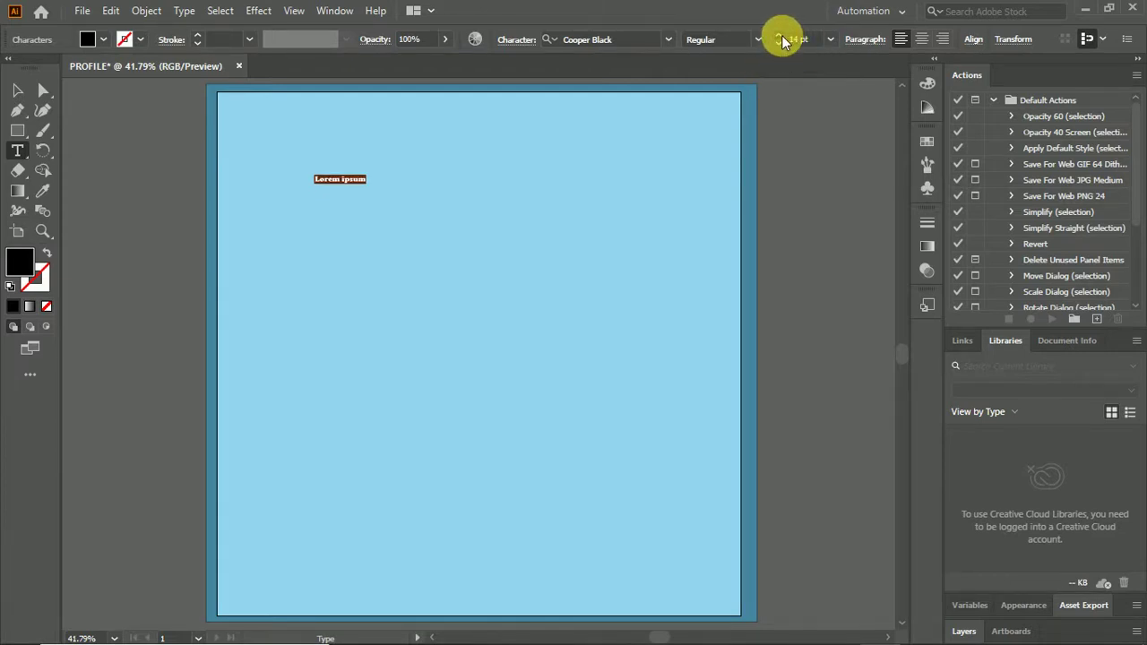
pyautogui.click(780, 36)
pyautogui.click(779, 36)
pyautogui.click(780, 36)
pyautogui.click(779, 36)
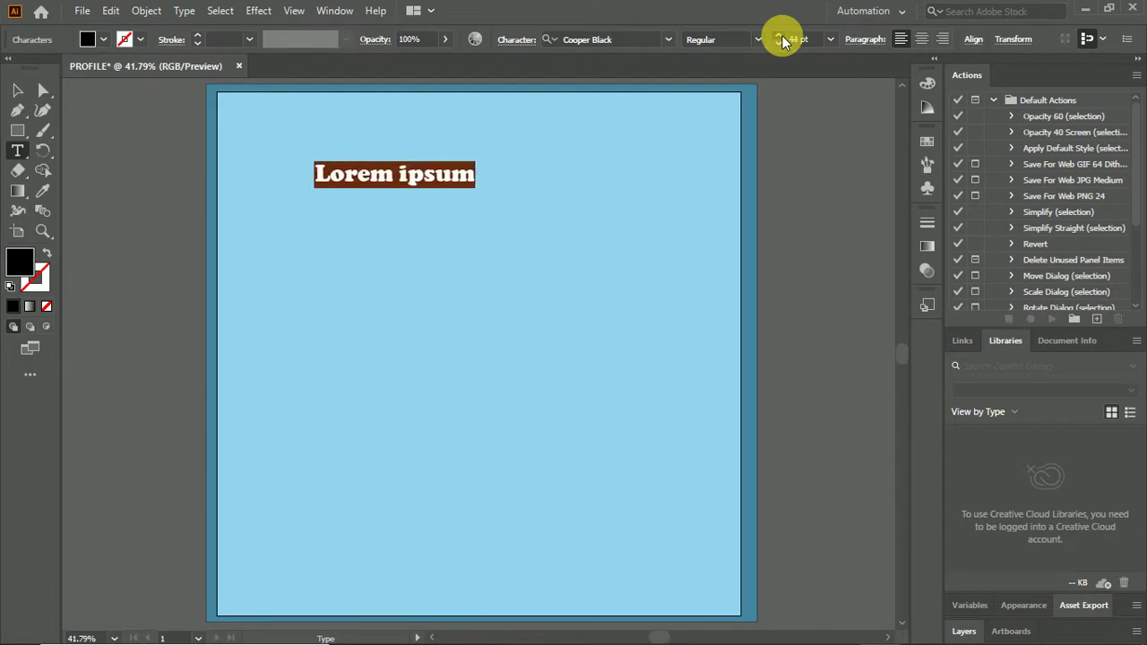
pyautogui.click(780, 36)
pyautogui.click(779, 36)
pyautogui.click(779, 37)
pyautogui.click(780, 36)
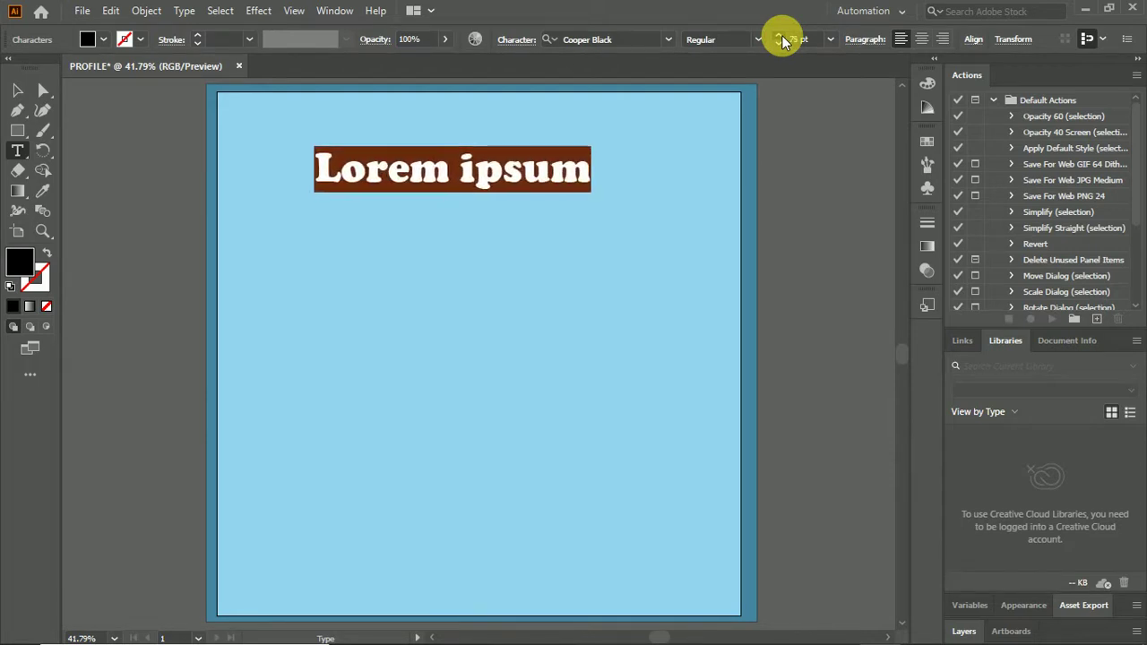
pyautogui.click(779, 37)
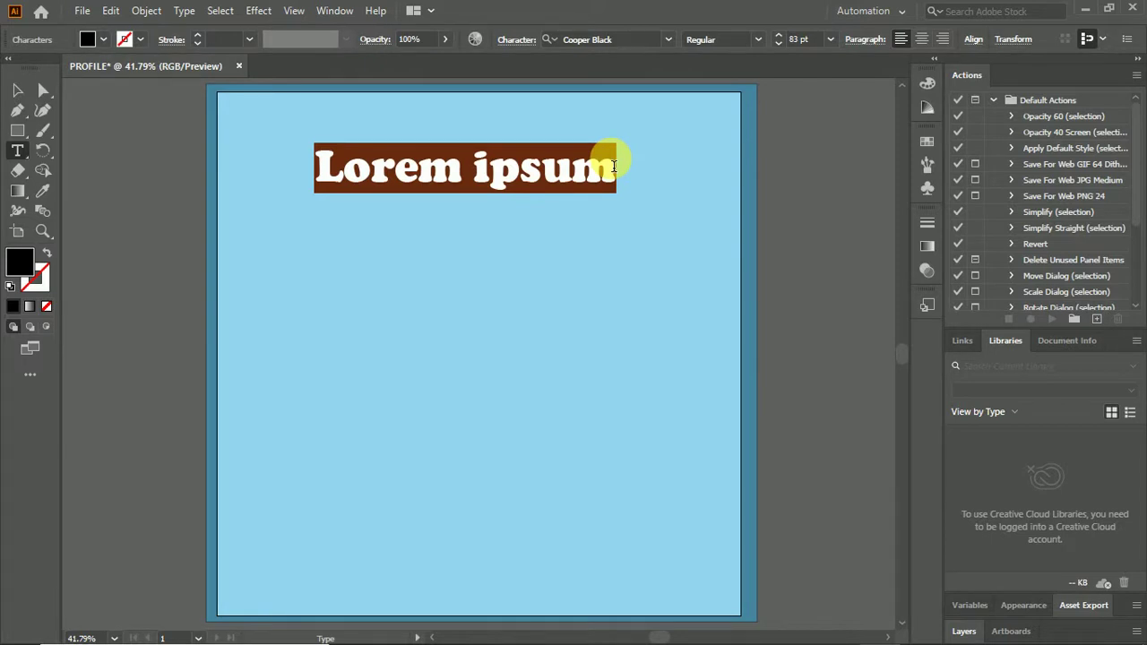
pyautogui.write('KIK')
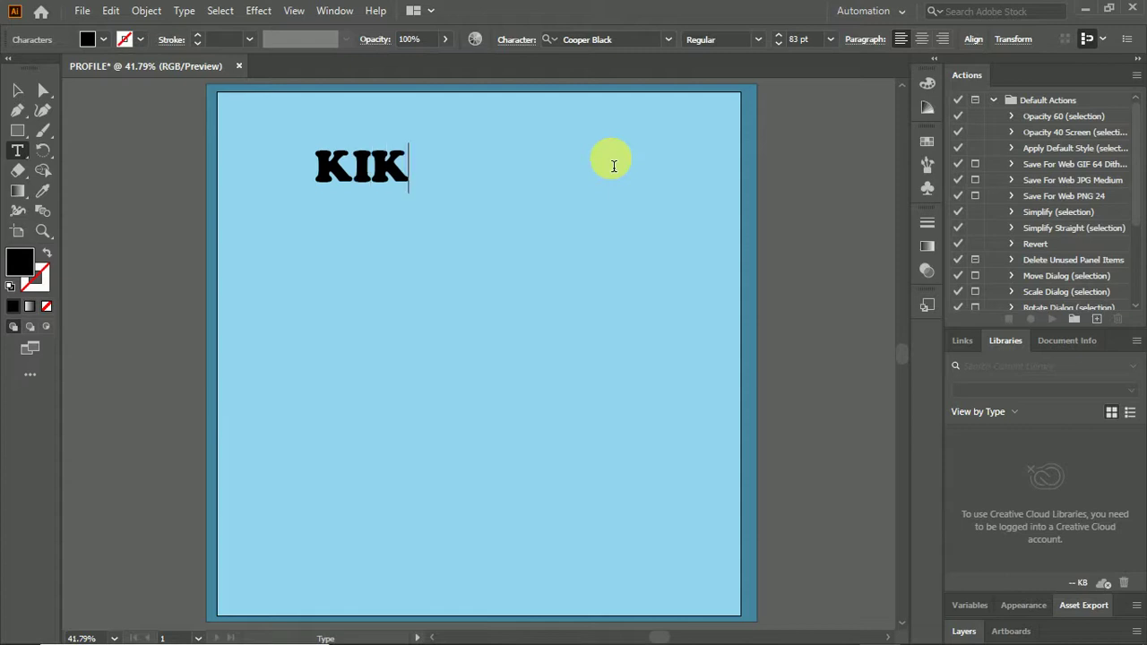
pyautogui.write('OSI K')
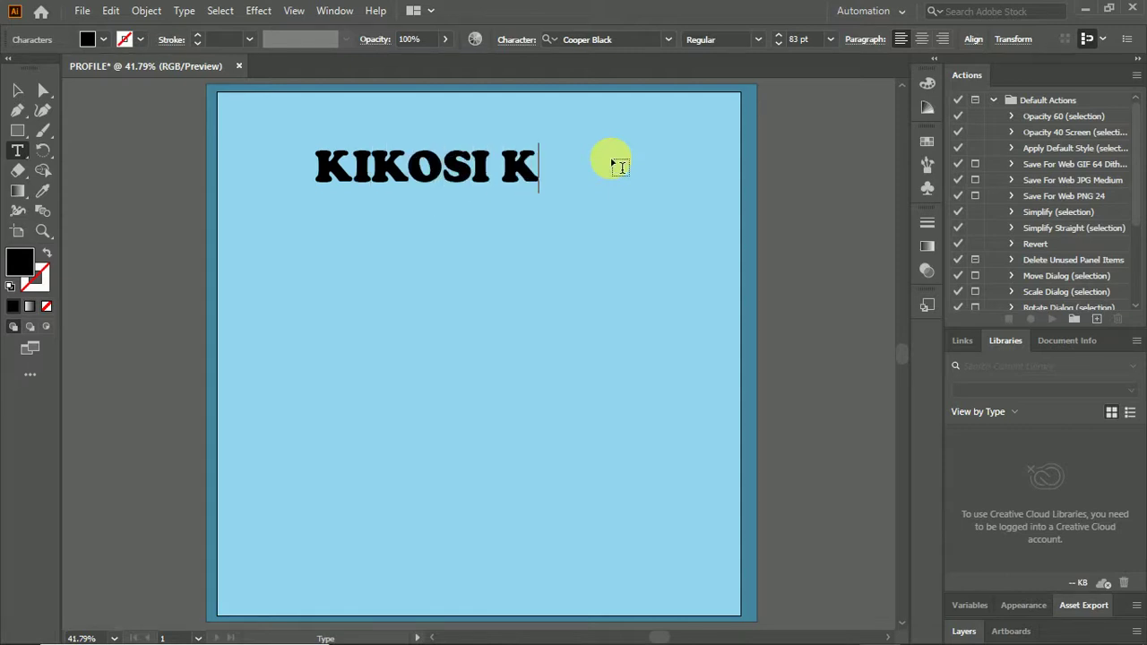
pyautogui.write('AZI ')
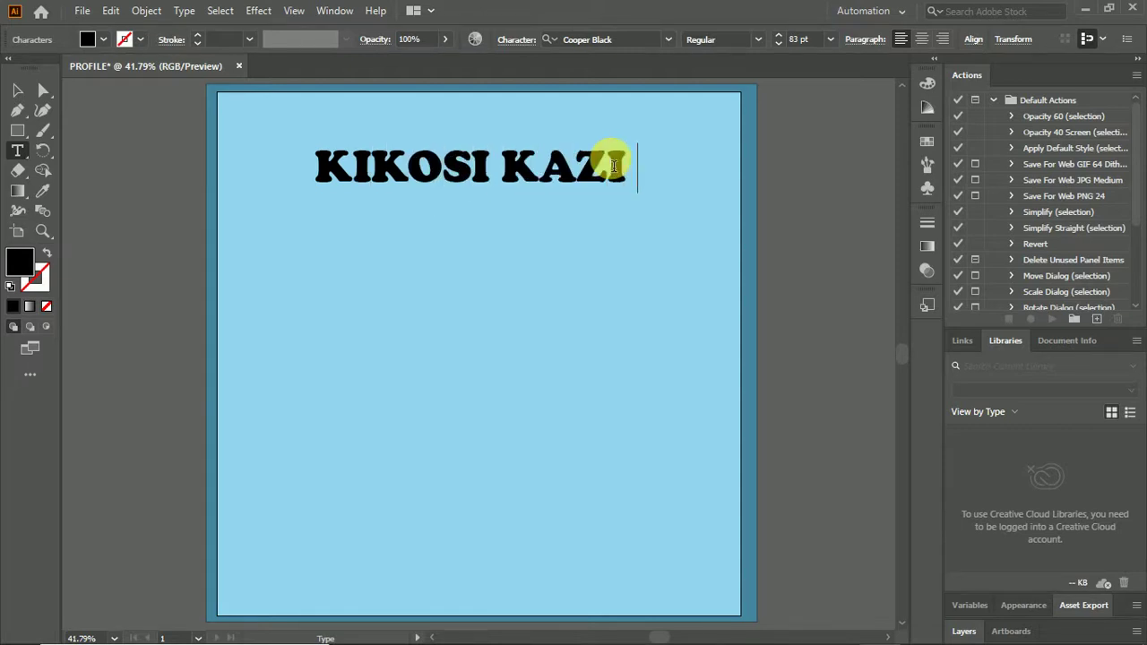
pyautogui.write('CA IN')
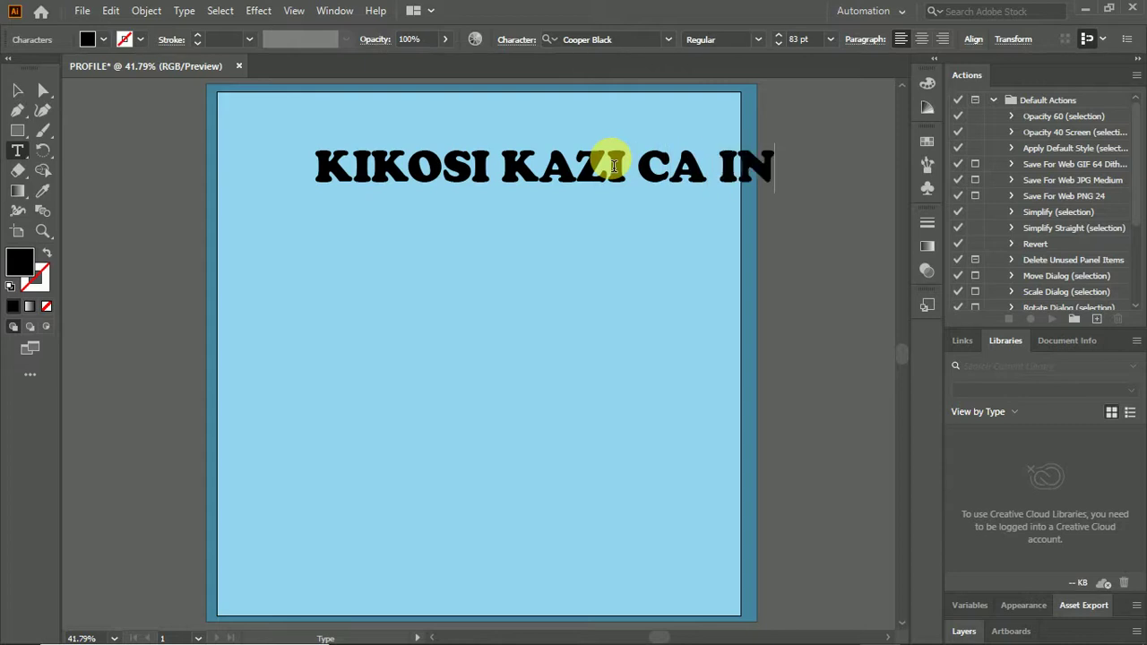
pyautogui.write('JILI')
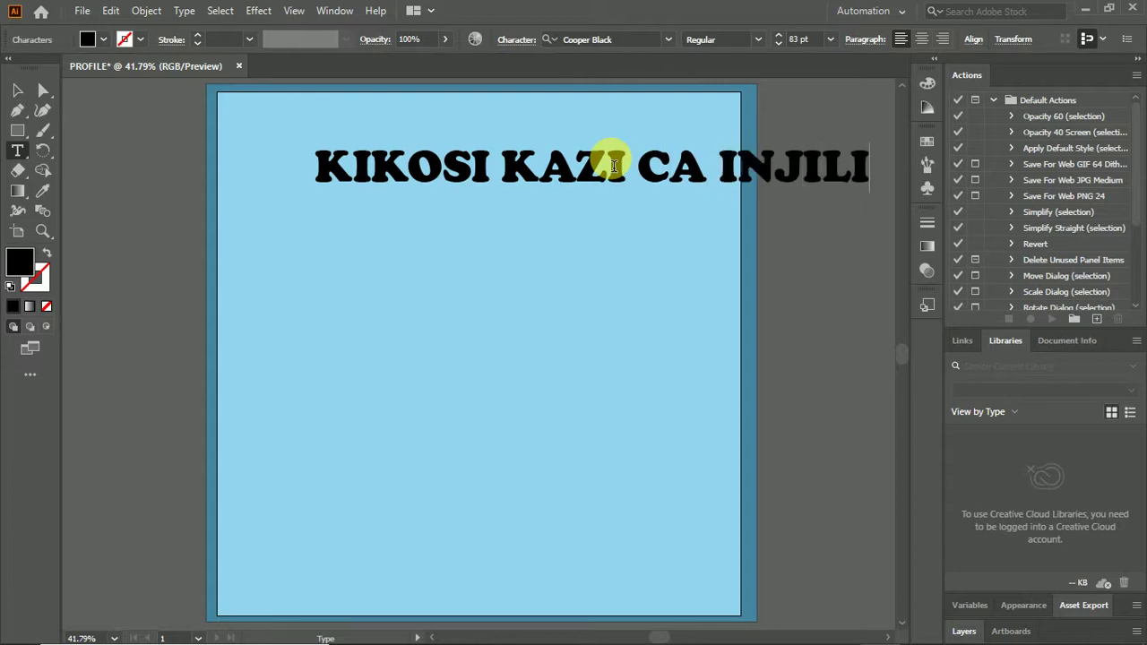
pyautogui.click(15, 92)
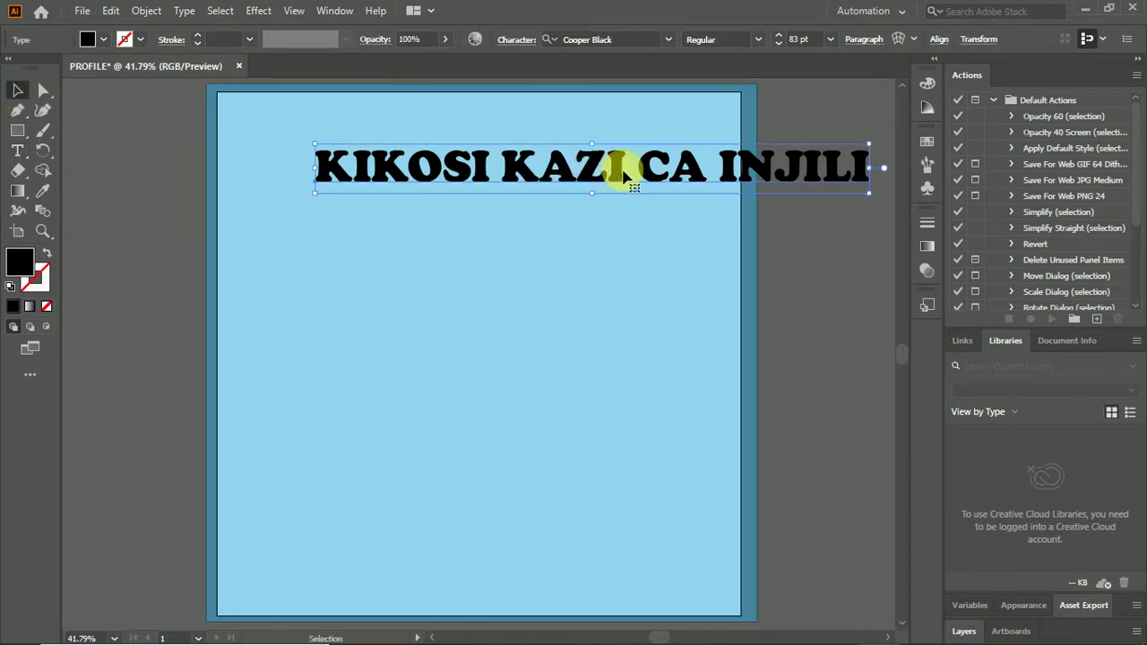
# - Insert an H into 'CA' so the title reads 'KIKOSI KAZI CHA INJILI'
pyautogui.click(18, 148)
pyautogui.click(18, 149)
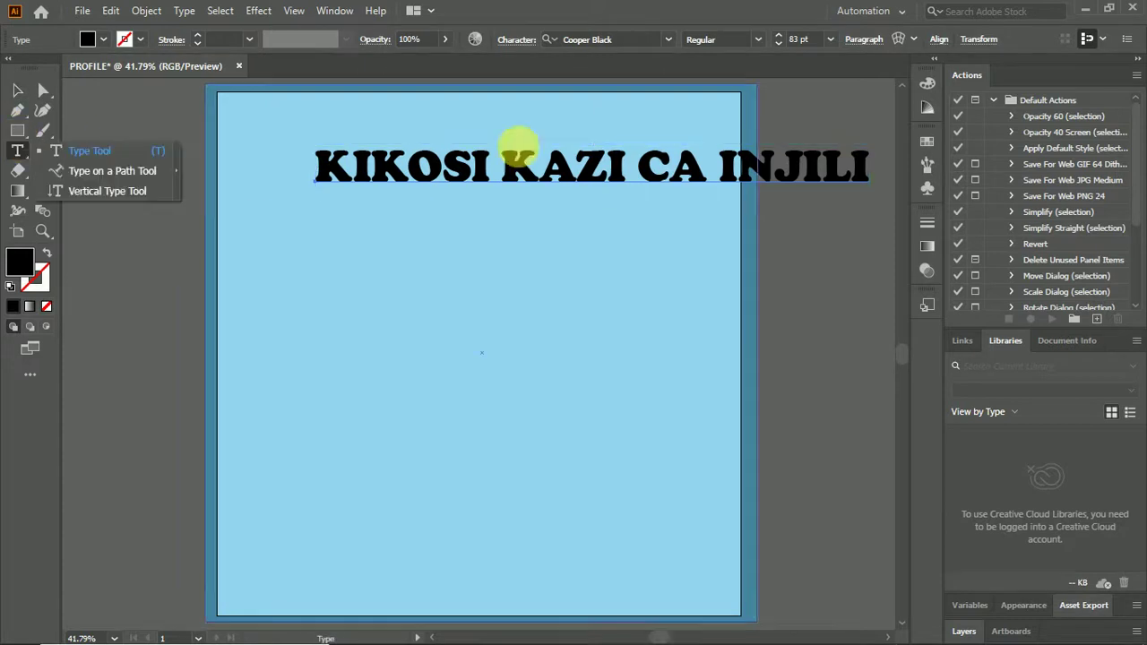
pyautogui.click(680, 179)
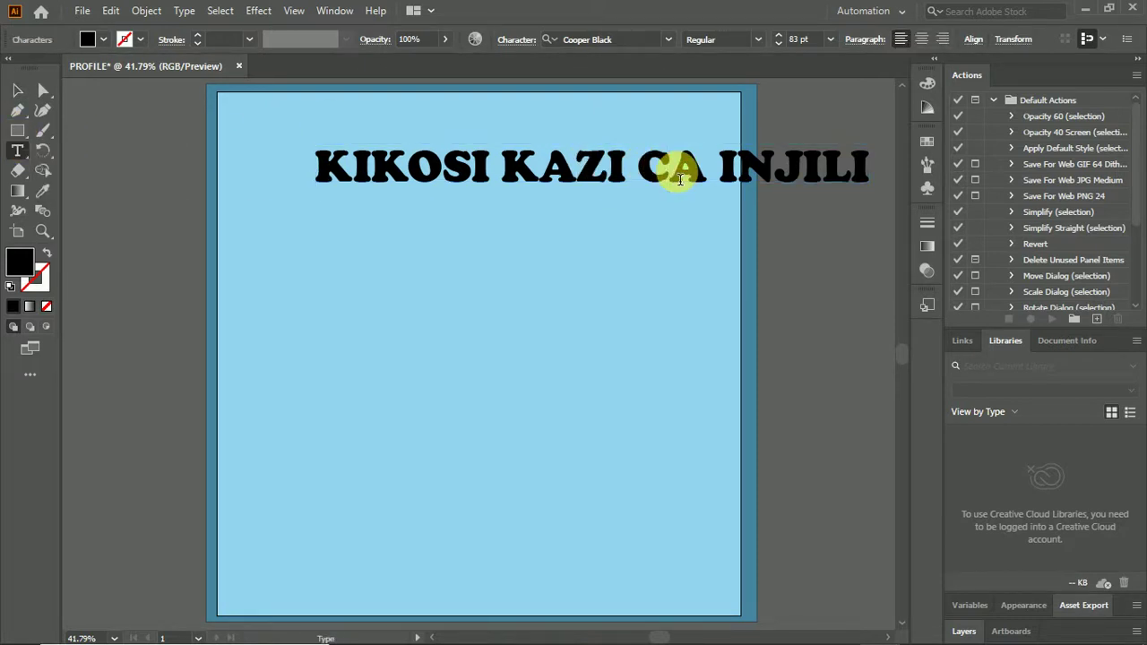
pyautogui.write('J')
pyautogui.press('BackSpace')
pyautogui.write('H')
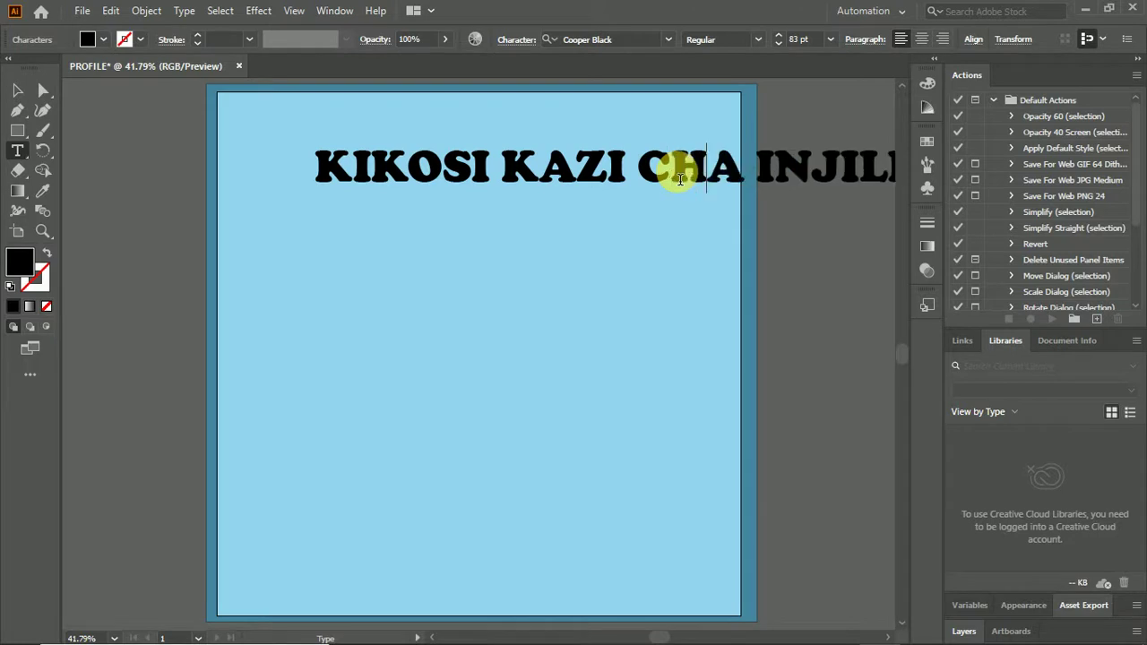
pyautogui.click(17, 89)
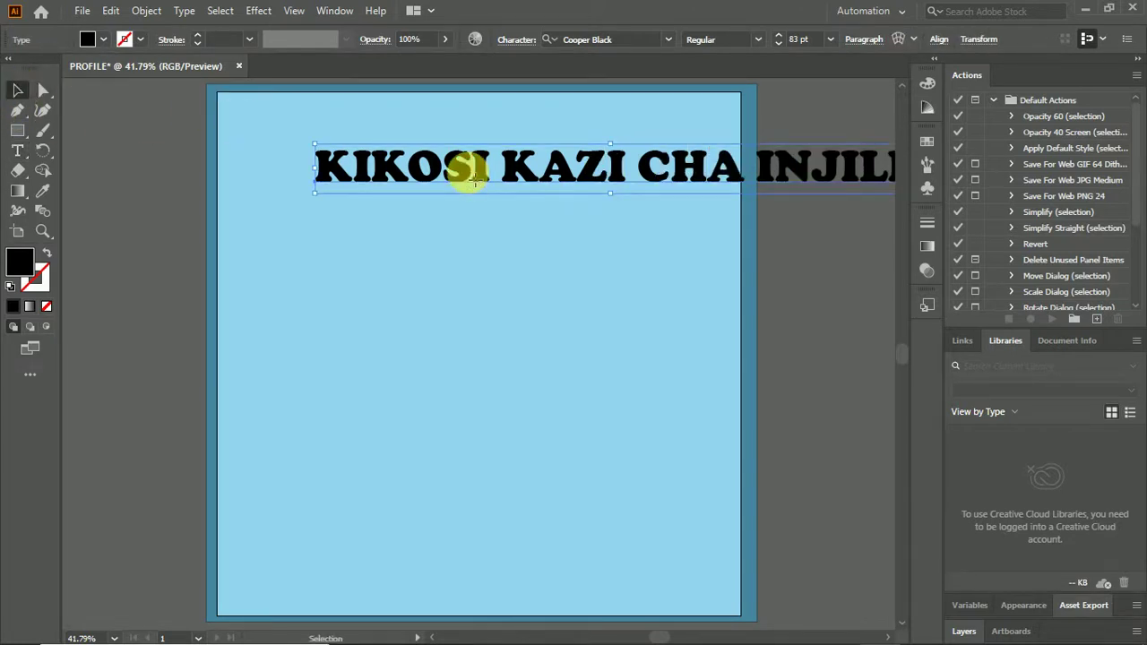
# - Move the title left, narrow it from both ends and stretch it taller to about 100.38 pt
pyautogui.moveTo(475, 179); pyautogui.dragTo(376, 185)
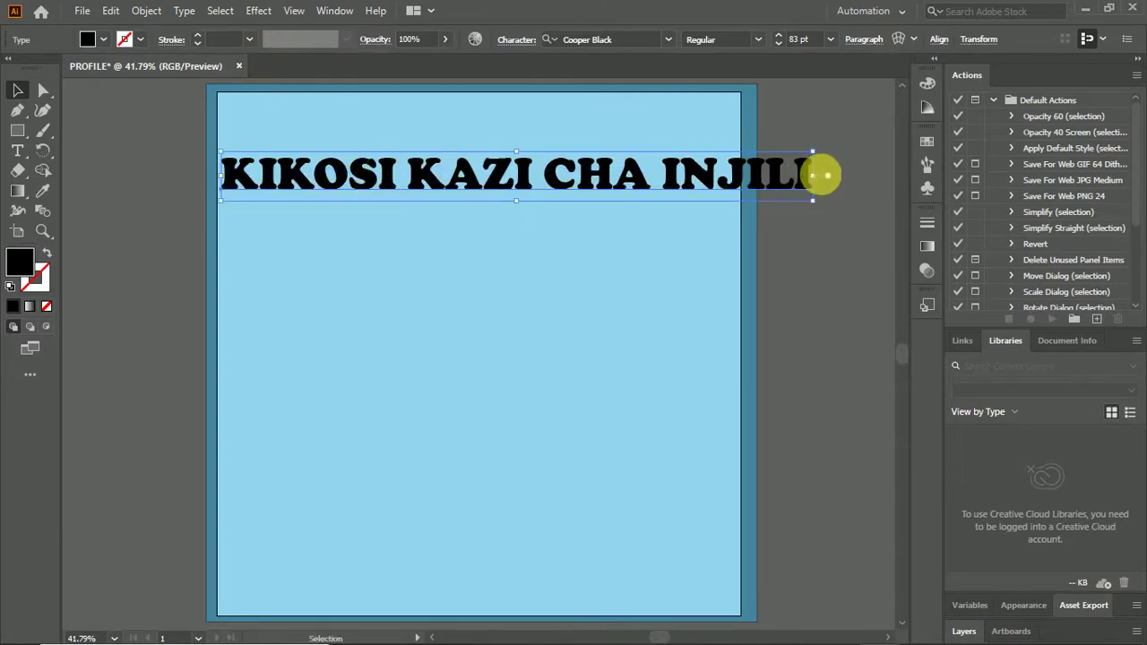
pyautogui.moveTo(817, 181); pyautogui.dragTo(715, 188)
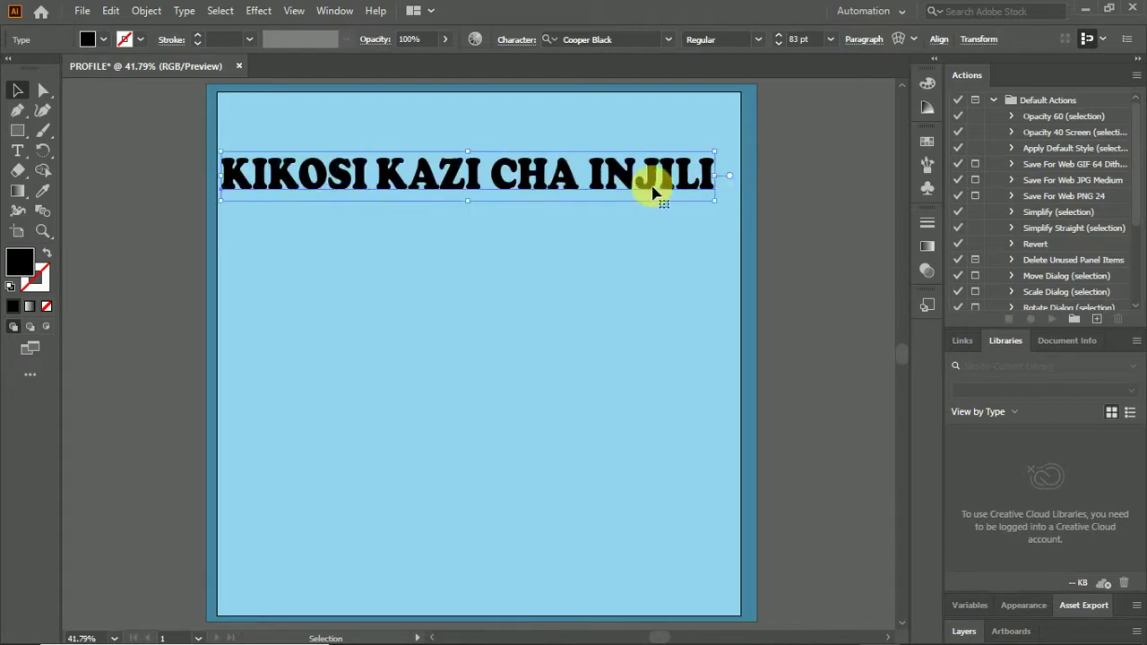
pyautogui.moveTo(223, 175); pyautogui.dragTo(240, 179)
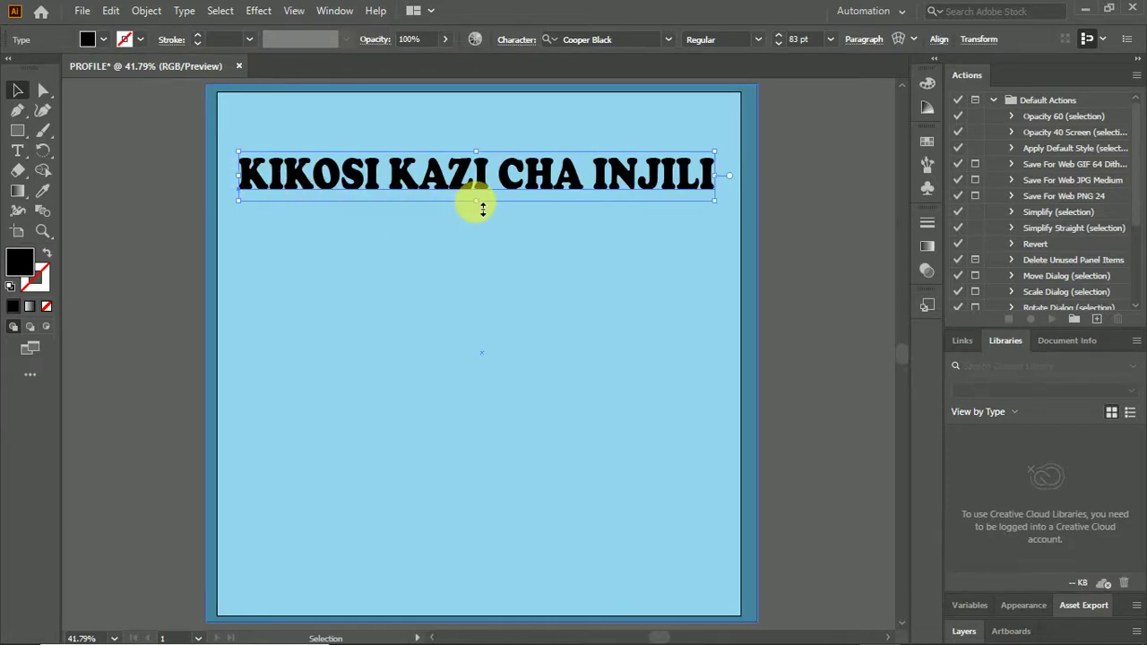
pyautogui.moveTo(482, 208); pyautogui.dragTo(492, 158)
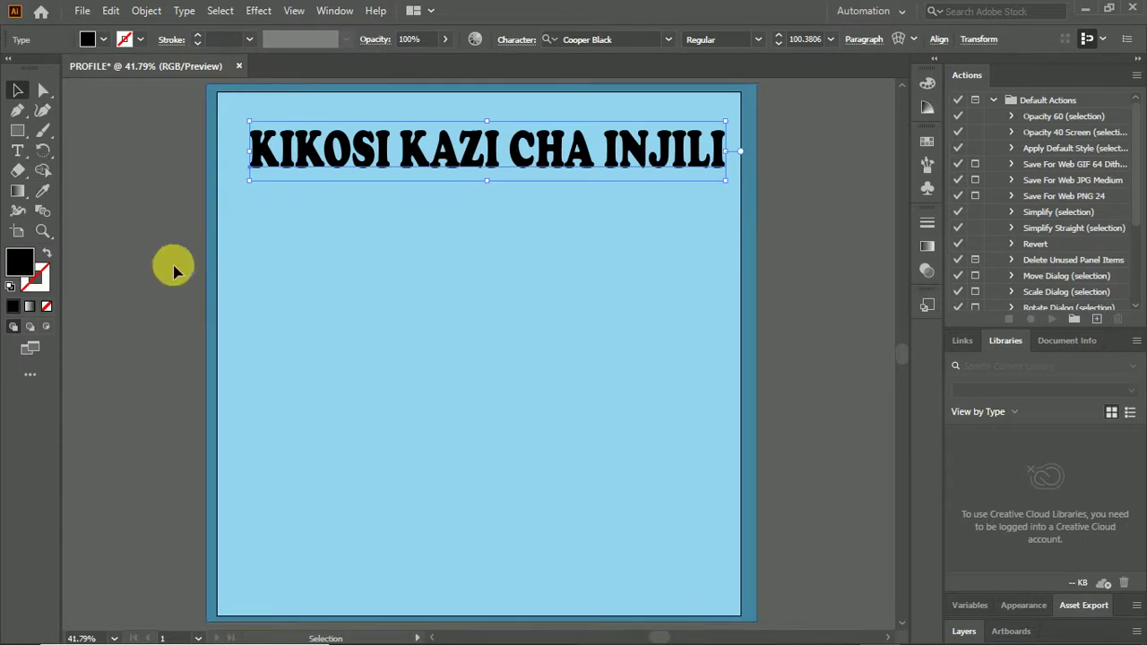
pyautogui.click(928, 146)
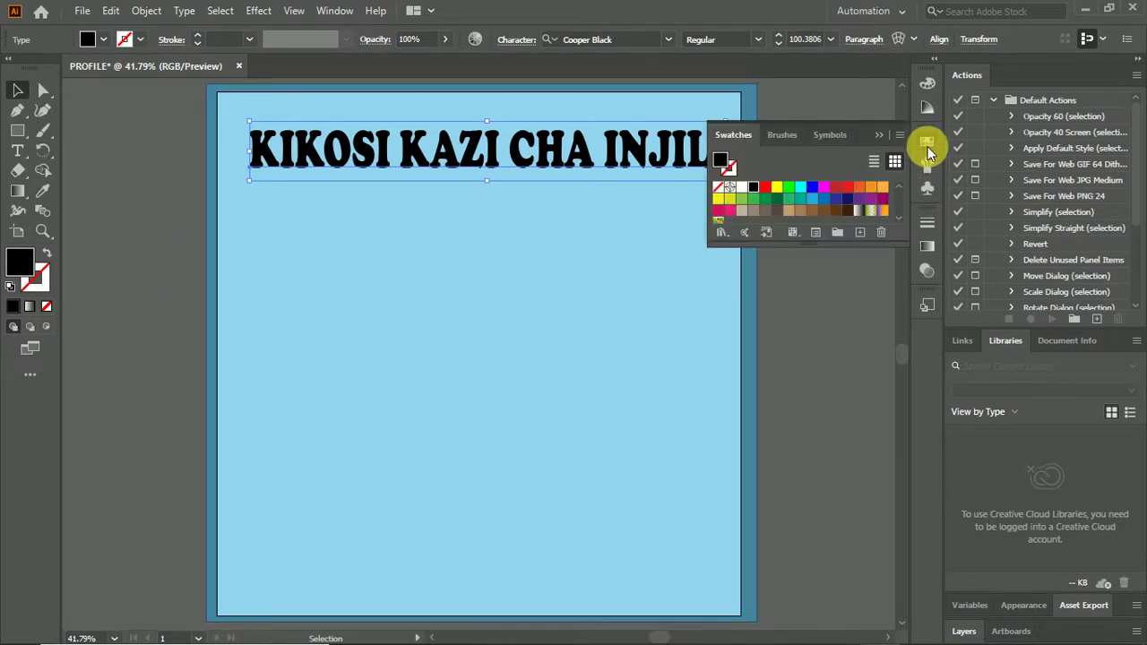
pyautogui.click(813, 188)
pyautogui.click(765, 188)
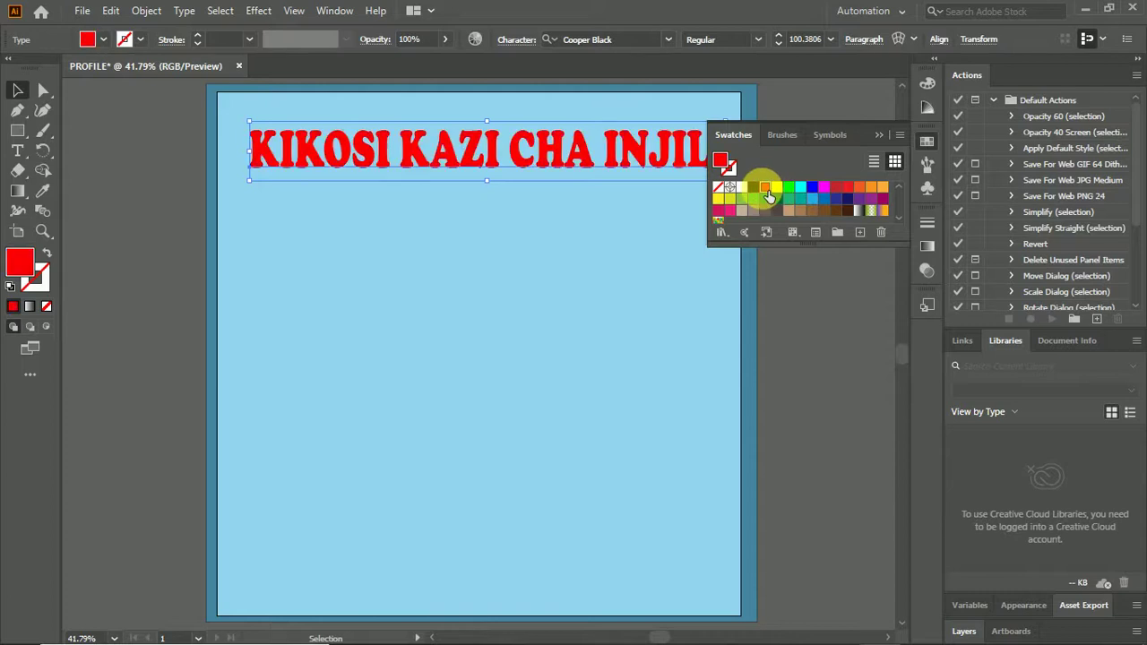
pyautogui.click(877, 138)
pyautogui.click(813, 204)
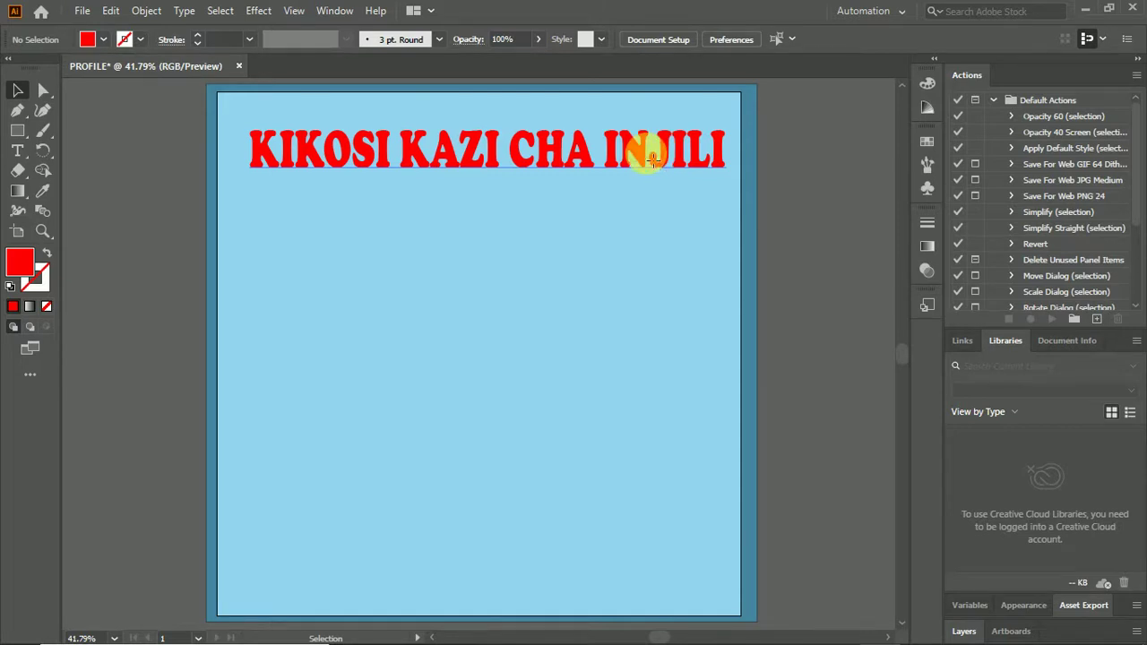
pyautogui.moveTo(646, 155); pyautogui.dragTo(645, 179)
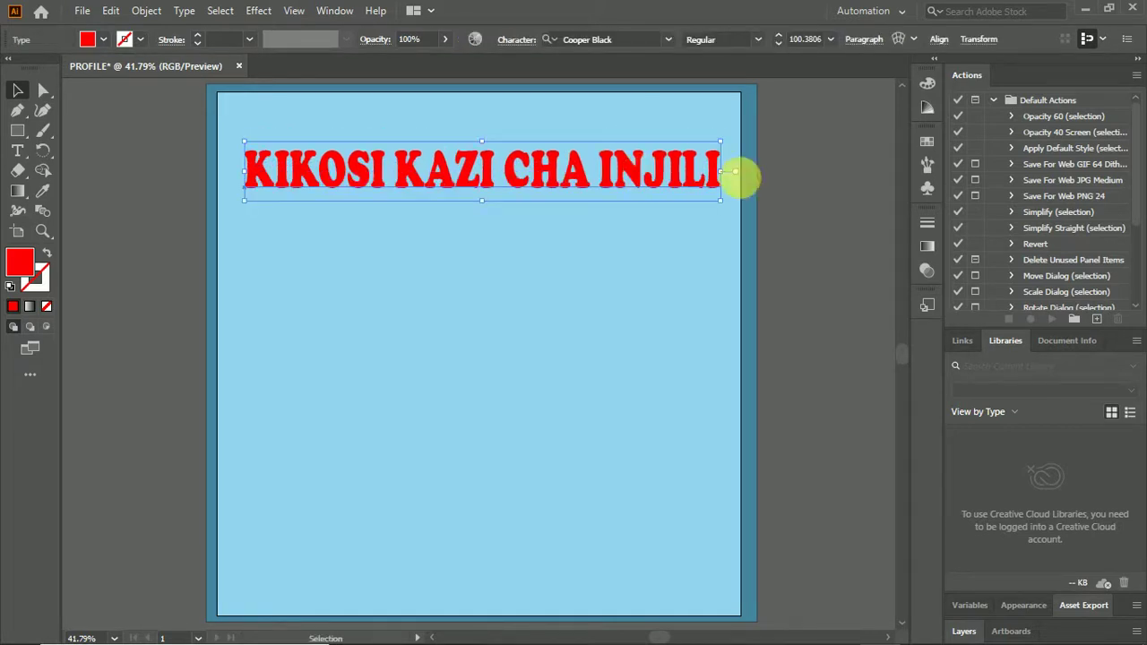
pyautogui.click(842, 220)
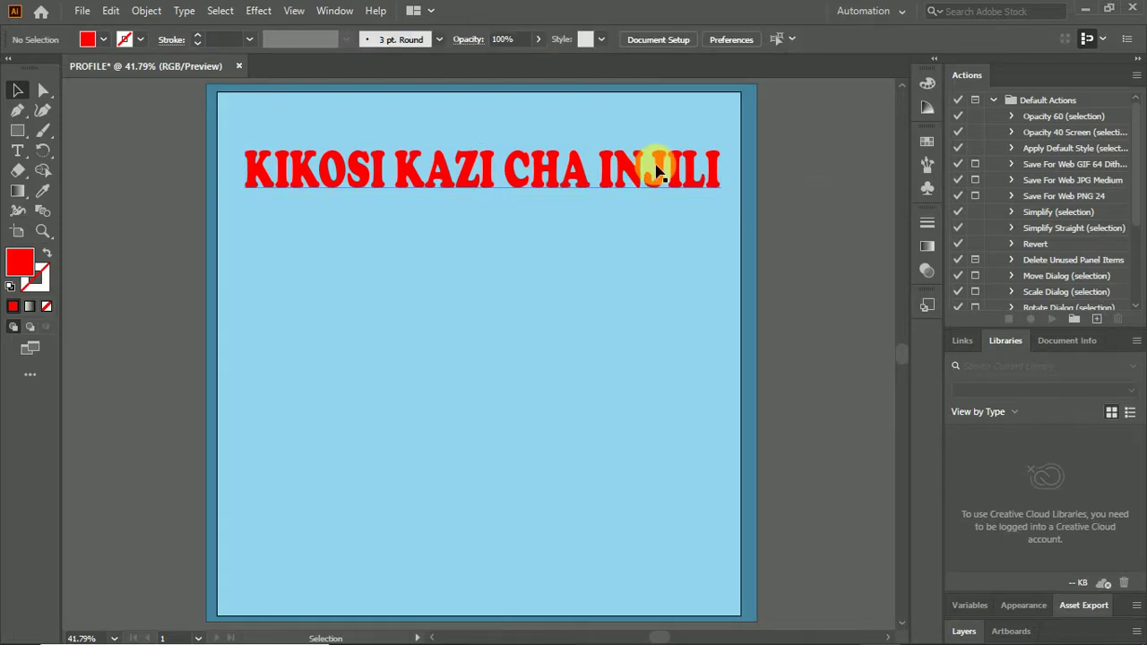
pyautogui.click(657, 171)
pyautogui.click(852, 237)
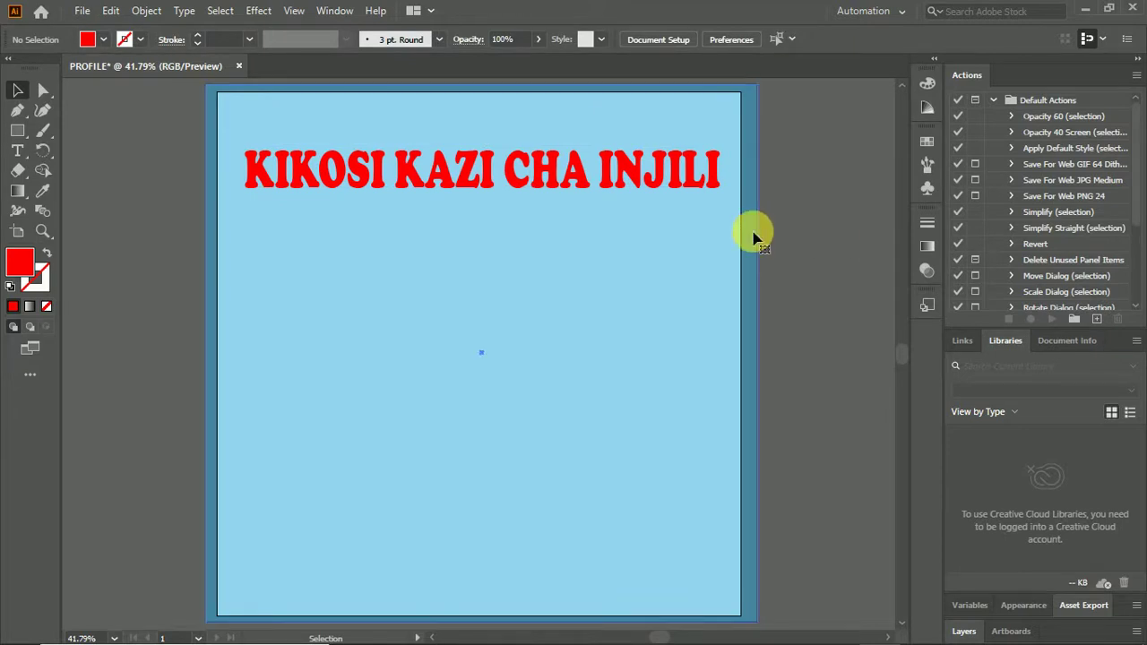
pyautogui.click(753, 238)
pyautogui.click(822, 258)
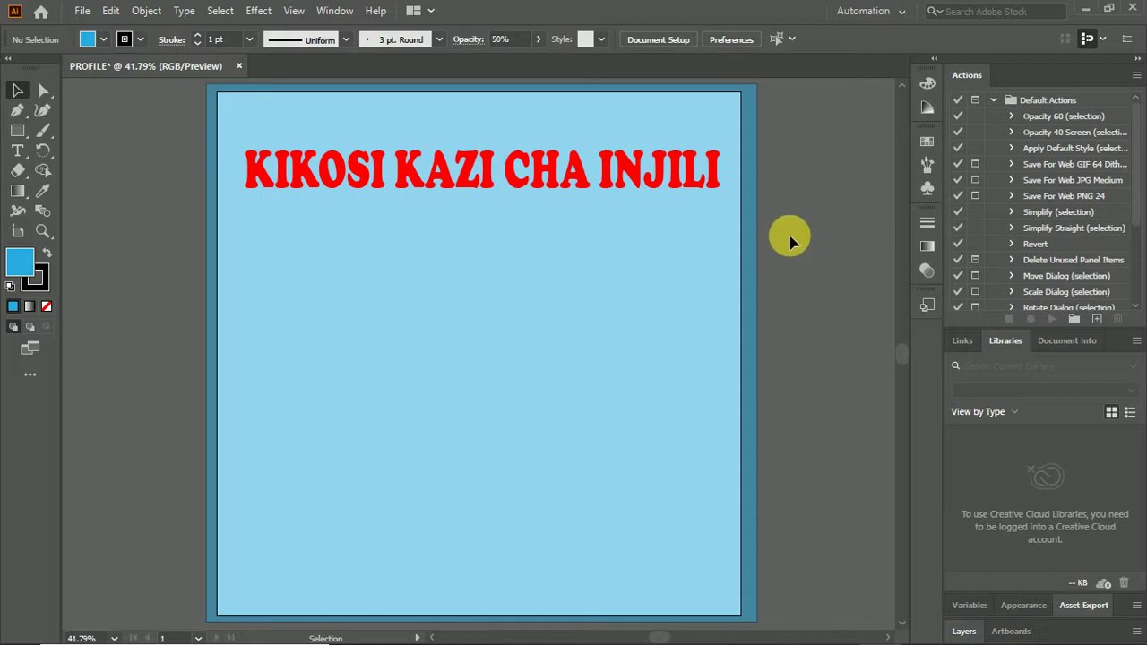
pyautogui.click(750, 235)
pyautogui.click(776, 249)
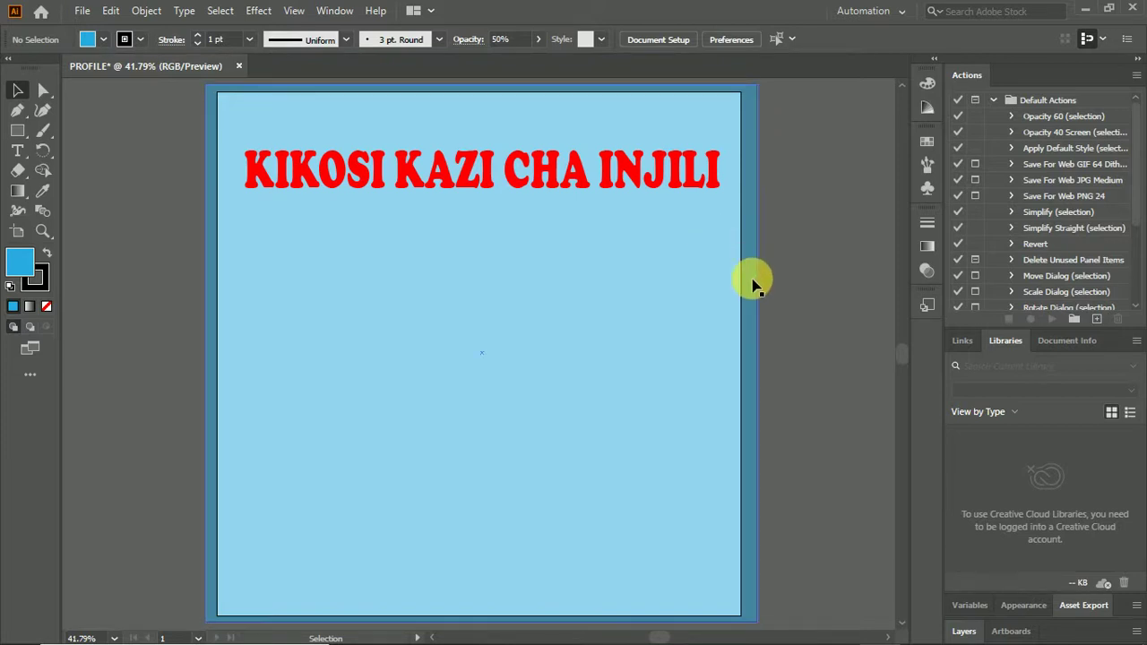
# - Type 'Msalaba mbele' and 'dunia nyuma' on two lines below the title
pyautogui.click(18, 149)
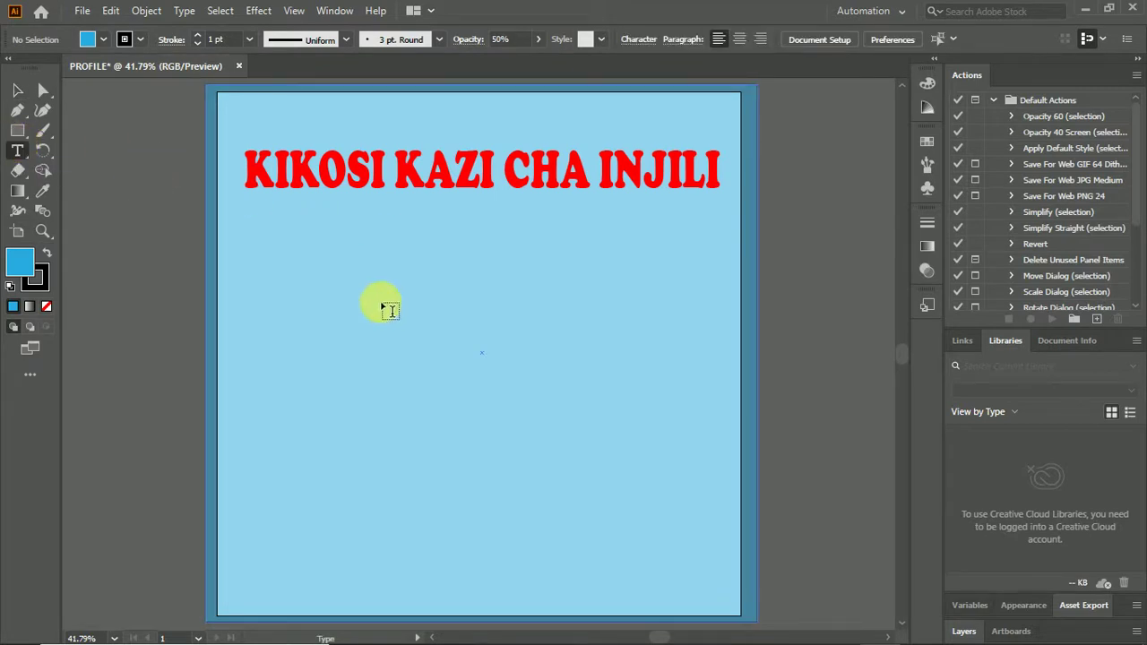
pyautogui.click(341, 272)
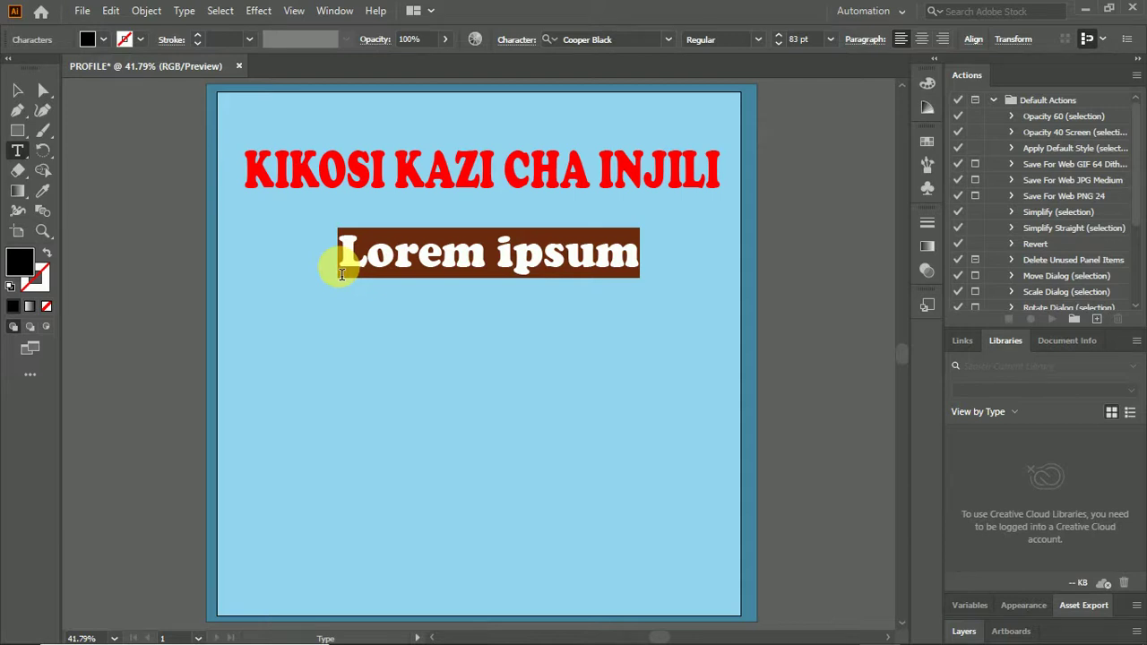
pyautogui.write('M')
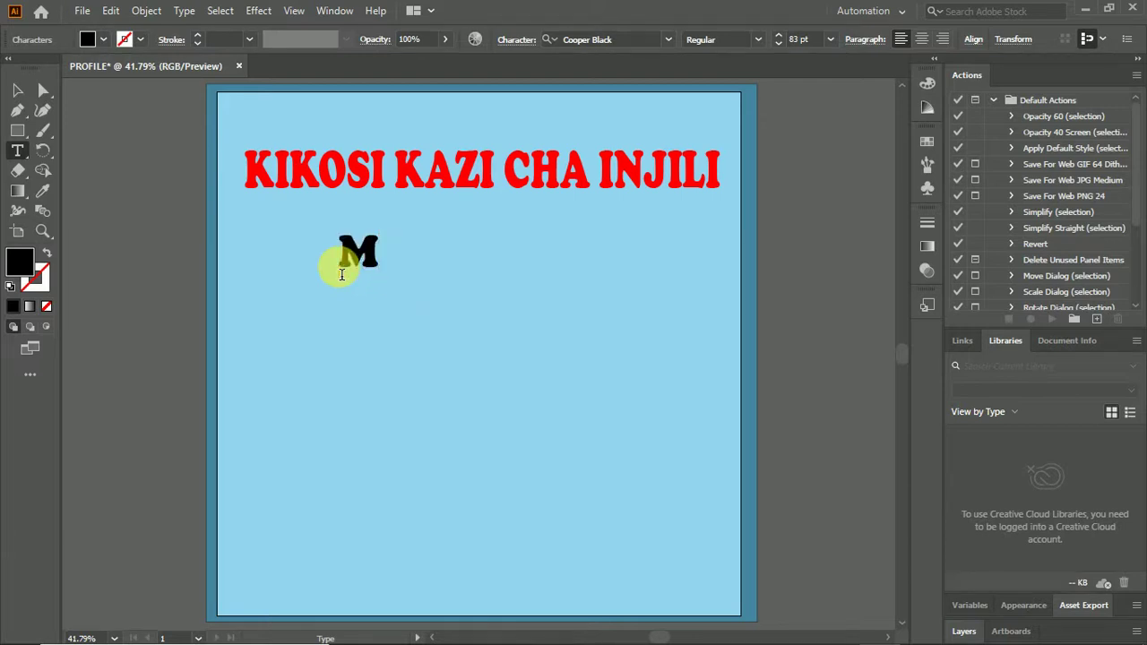
pyautogui.write('salaba mbele')
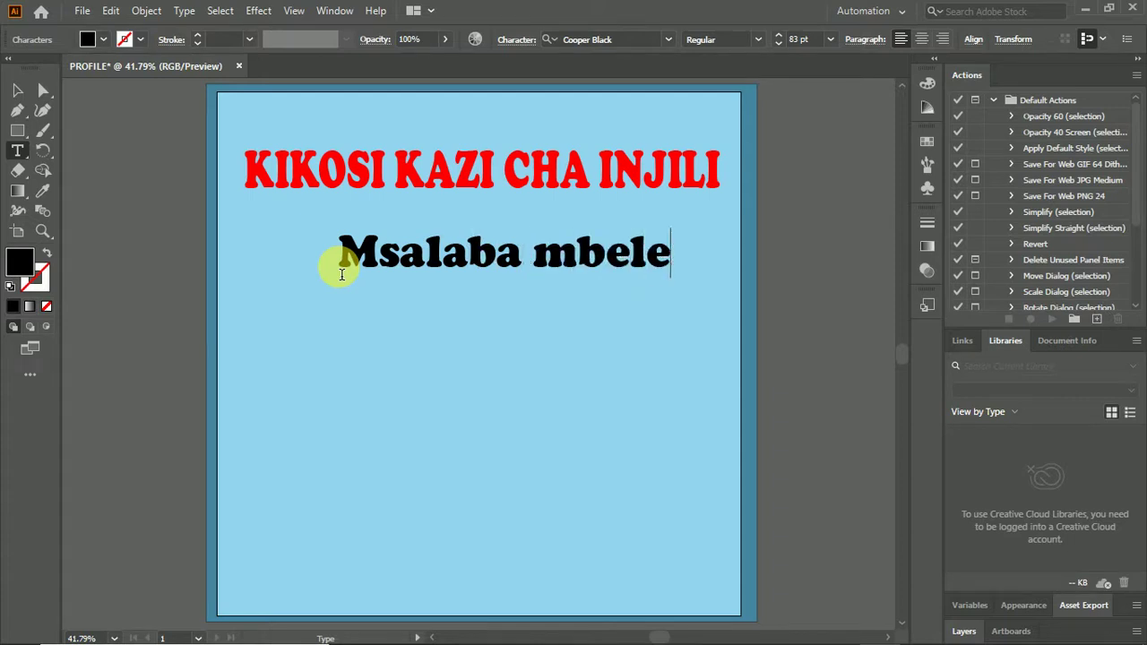
pyautogui.press('Return')
pyautogui.write('dunia ')
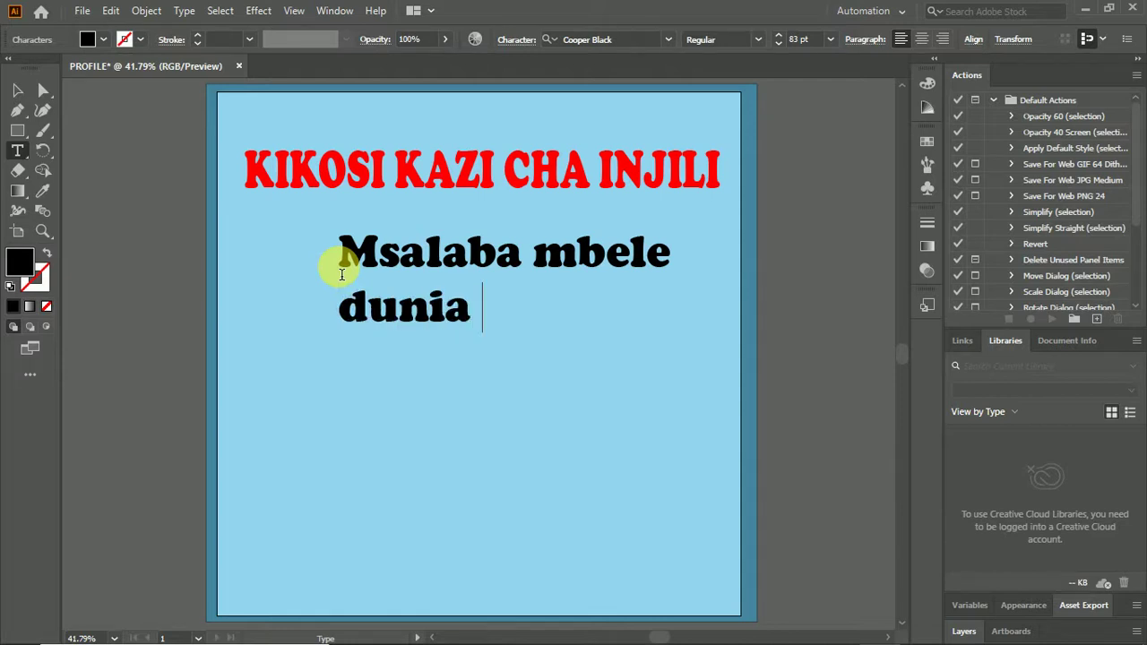
pyautogui.write('nyuma')
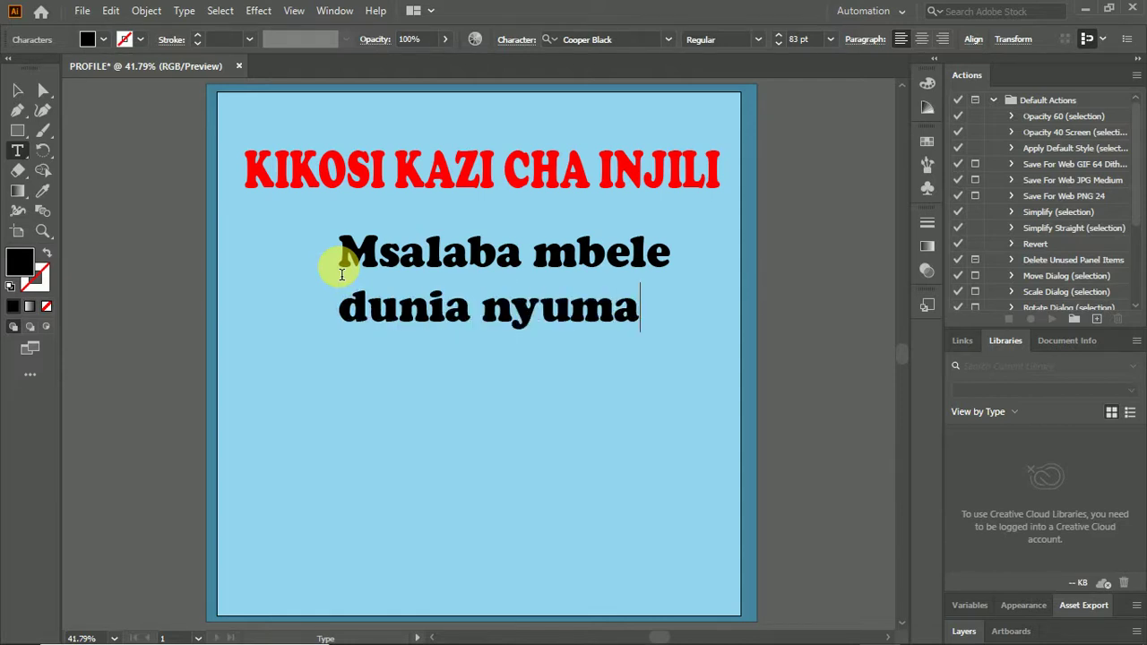
pyautogui.click(19, 90)
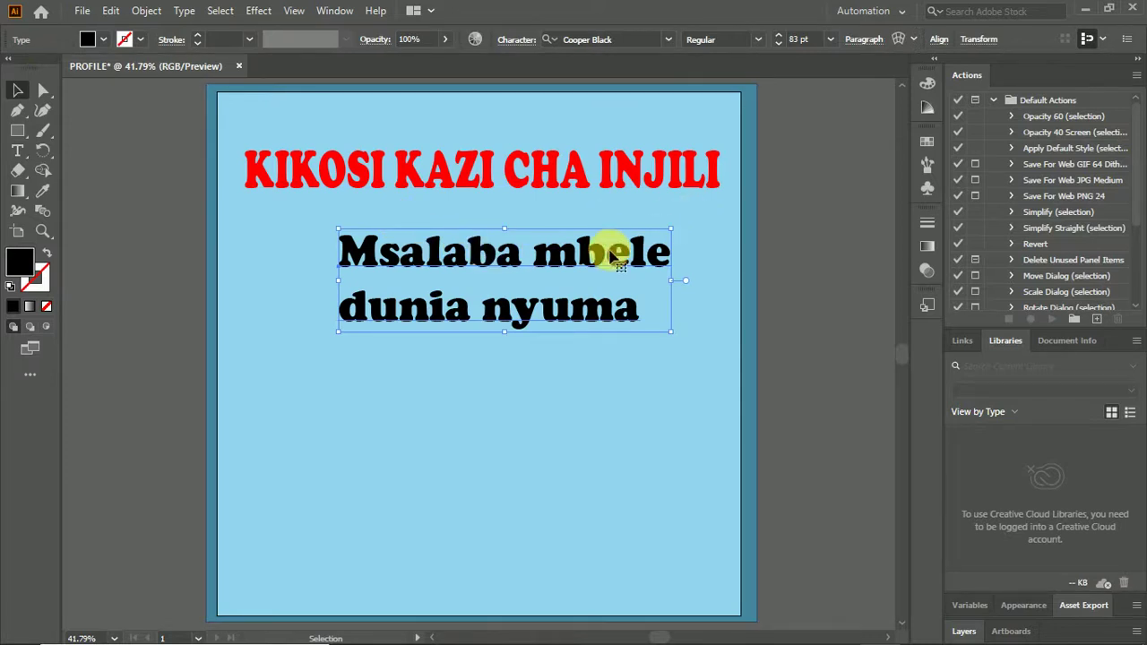
# - Apply Source Serif Variable Bold to the 'Msalaba mbele dunia nyuma' text
pyautogui.click(669, 40)
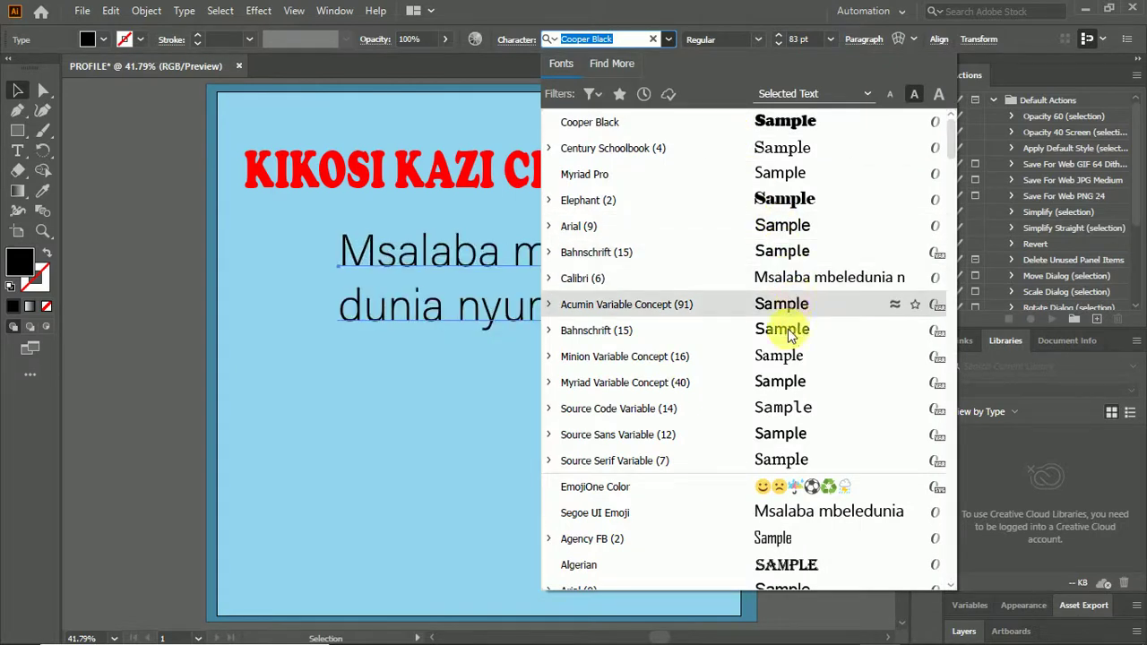
pyautogui.click(781, 462)
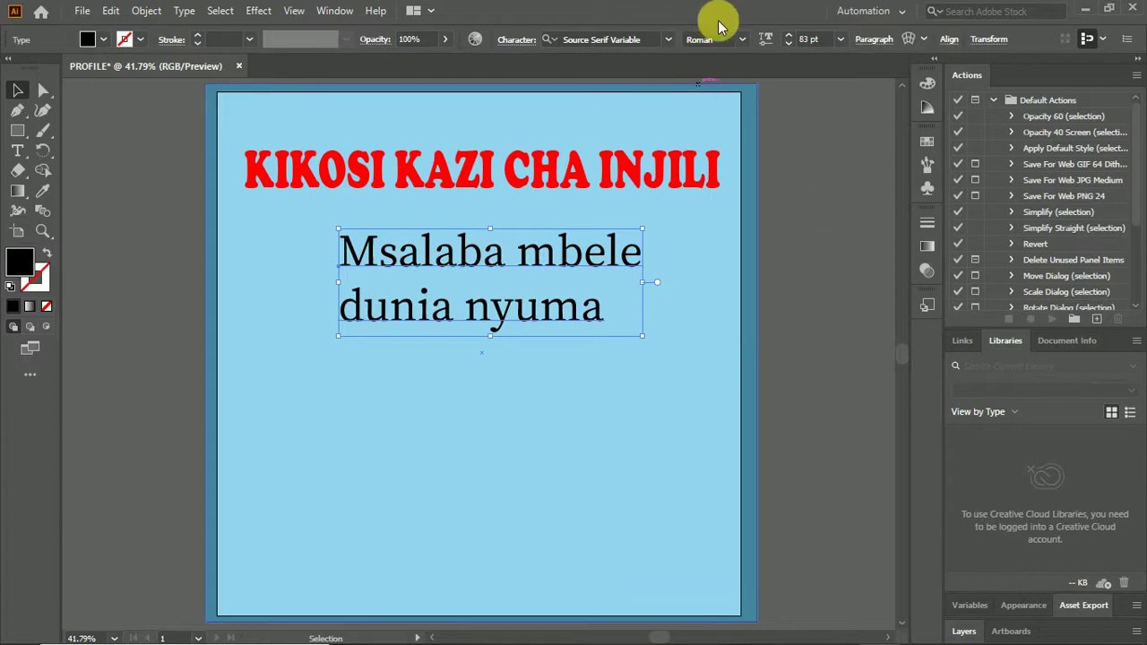
pyautogui.click(742, 39)
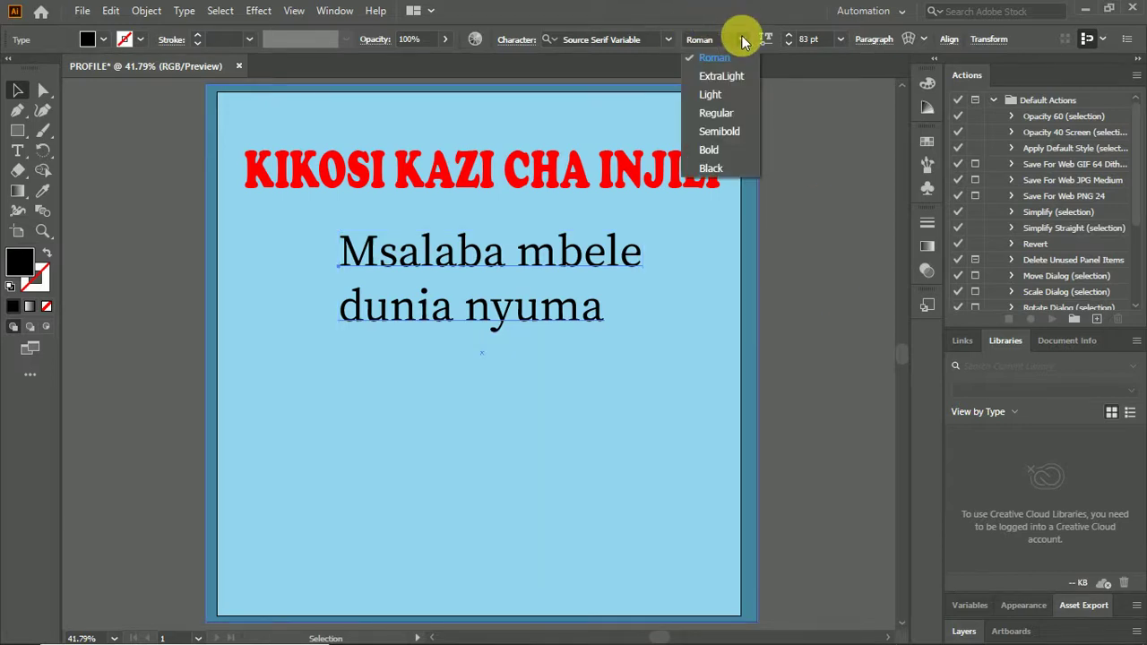
pyautogui.click(716, 149)
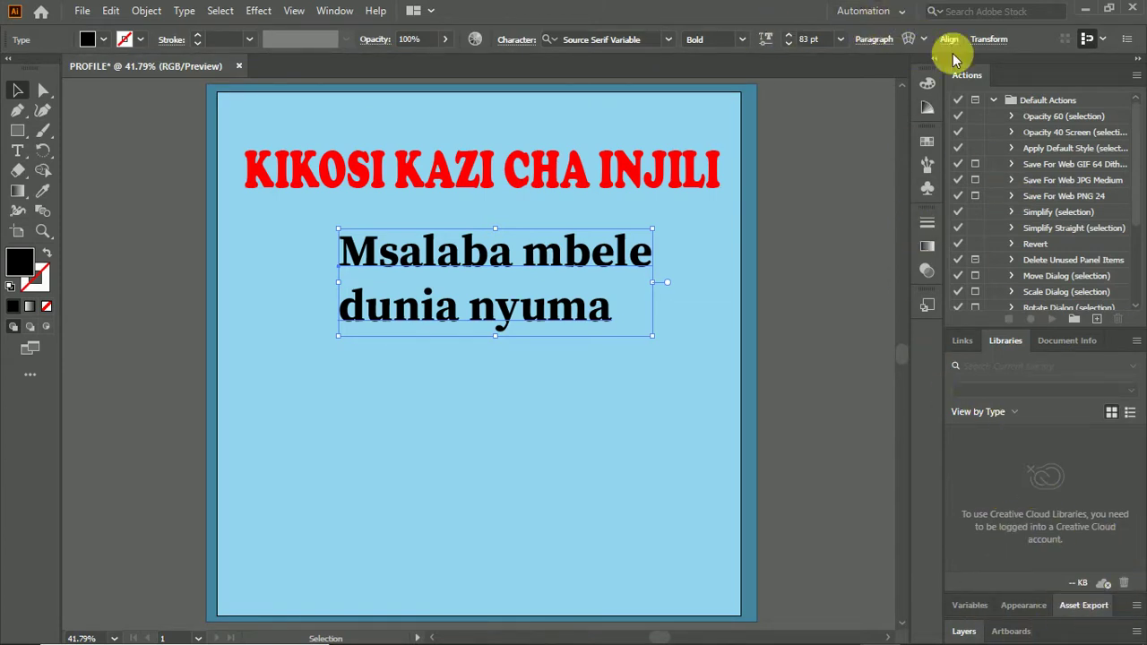
# - Switch the workspace to Typography, then to Essentials to show the text's character and paragraph settings
pyautogui.click(901, 16)
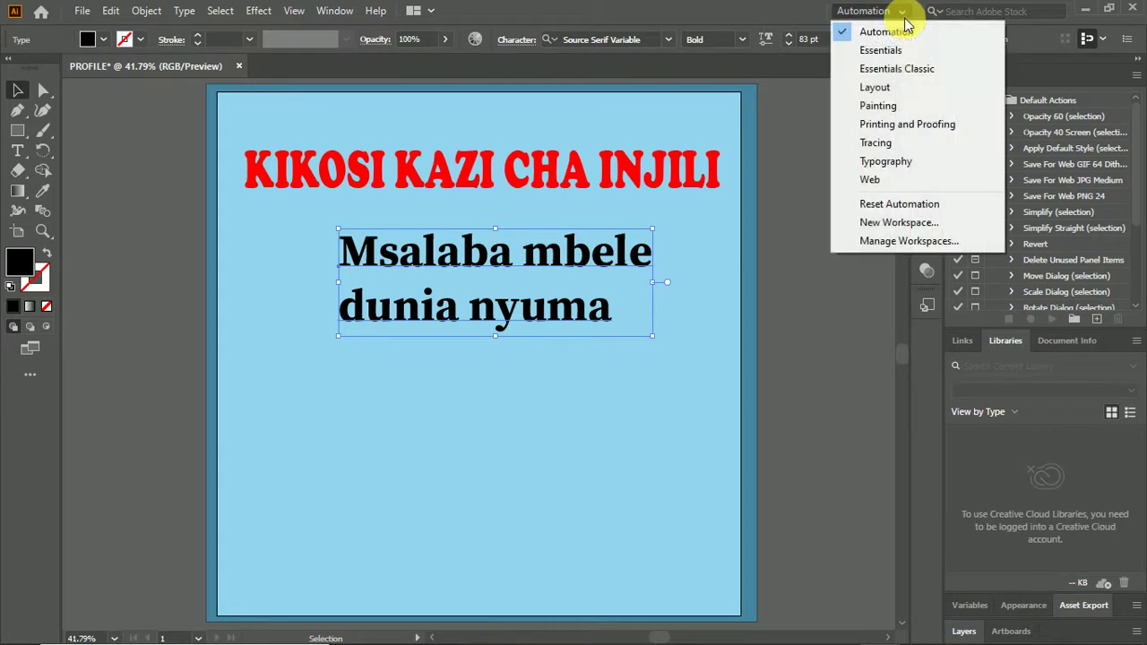
pyautogui.click(883, 162)
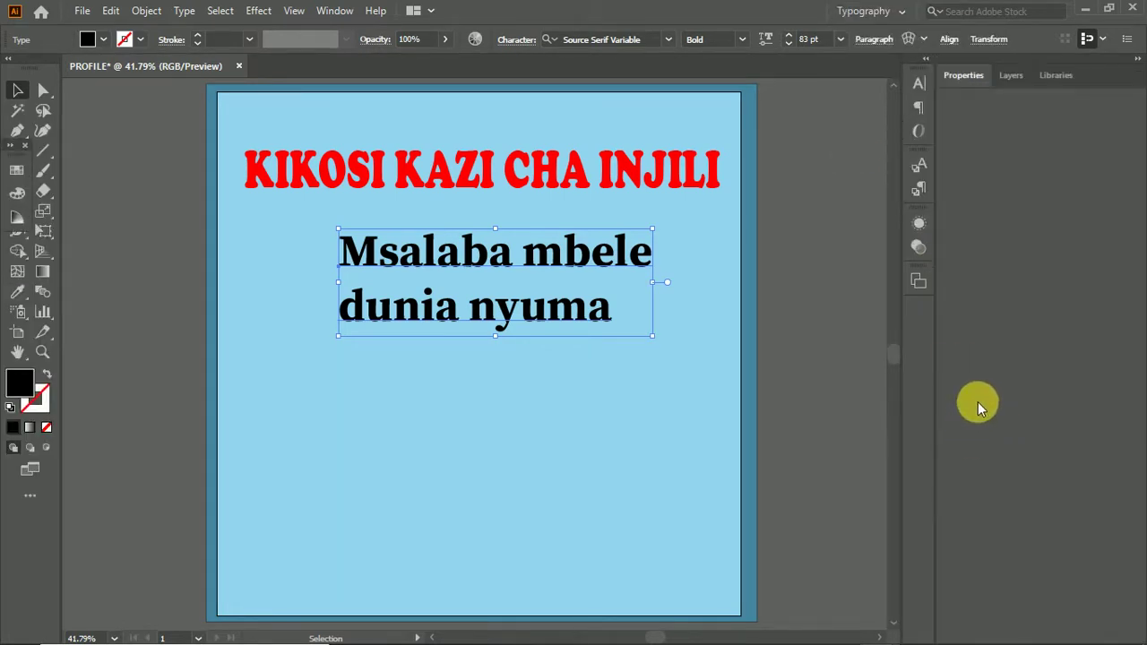
pyautogui.click(904, 14)
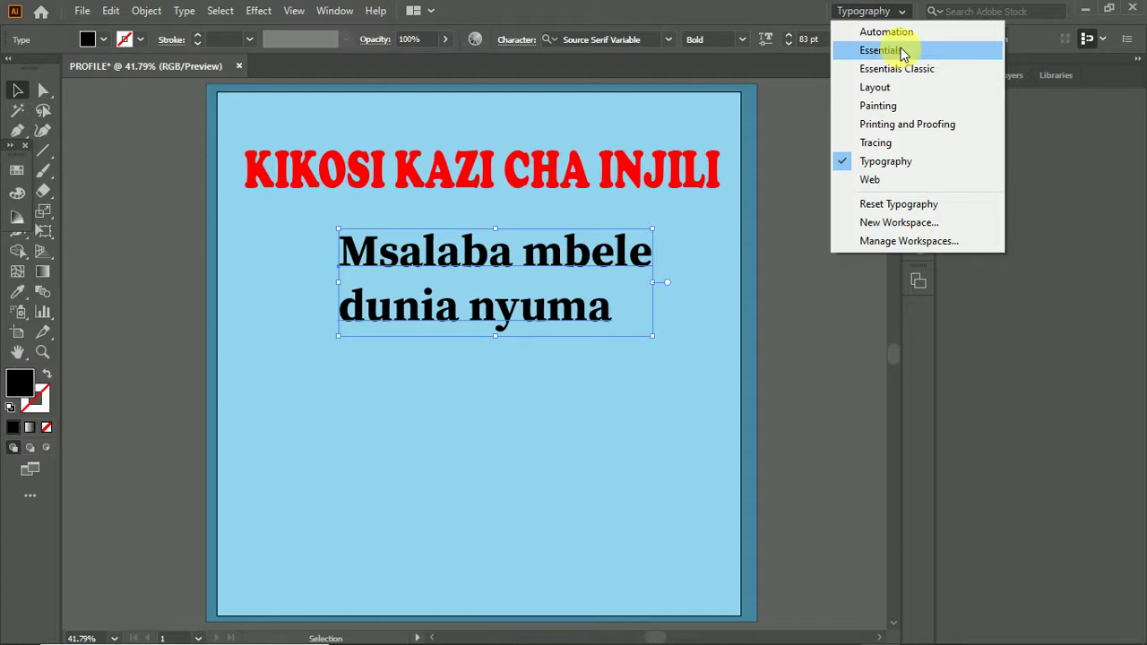
pyautogui.click(902, 50)
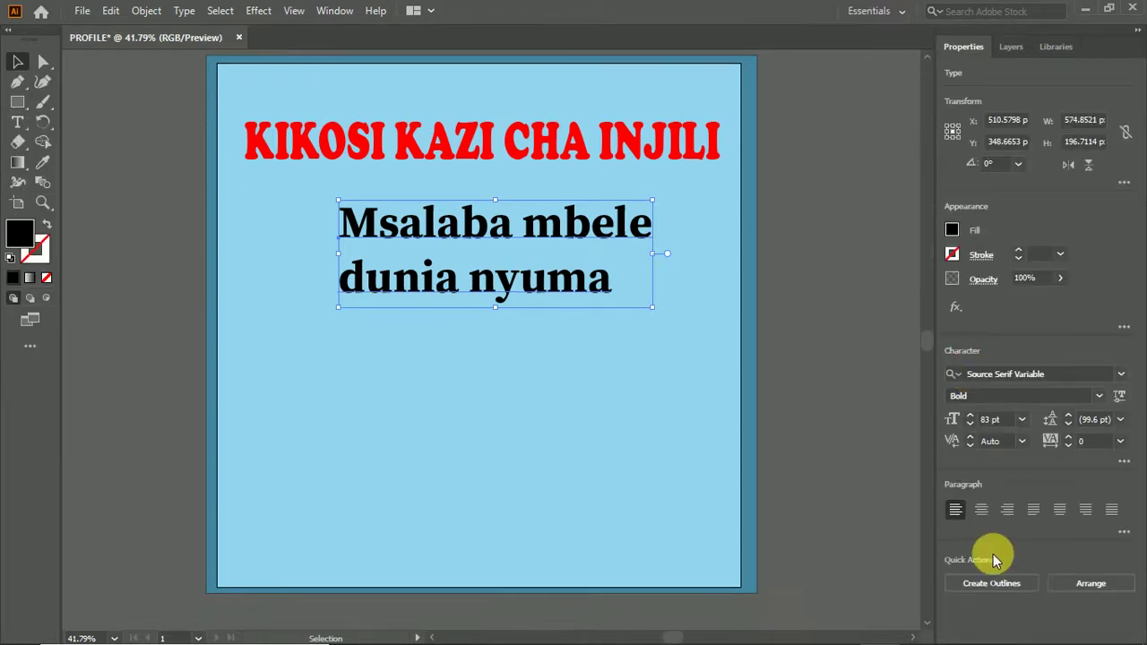
# - Centre-align the two-line text and change its fill from green to the dark blue swatch
pyautogui.click(984, 511)
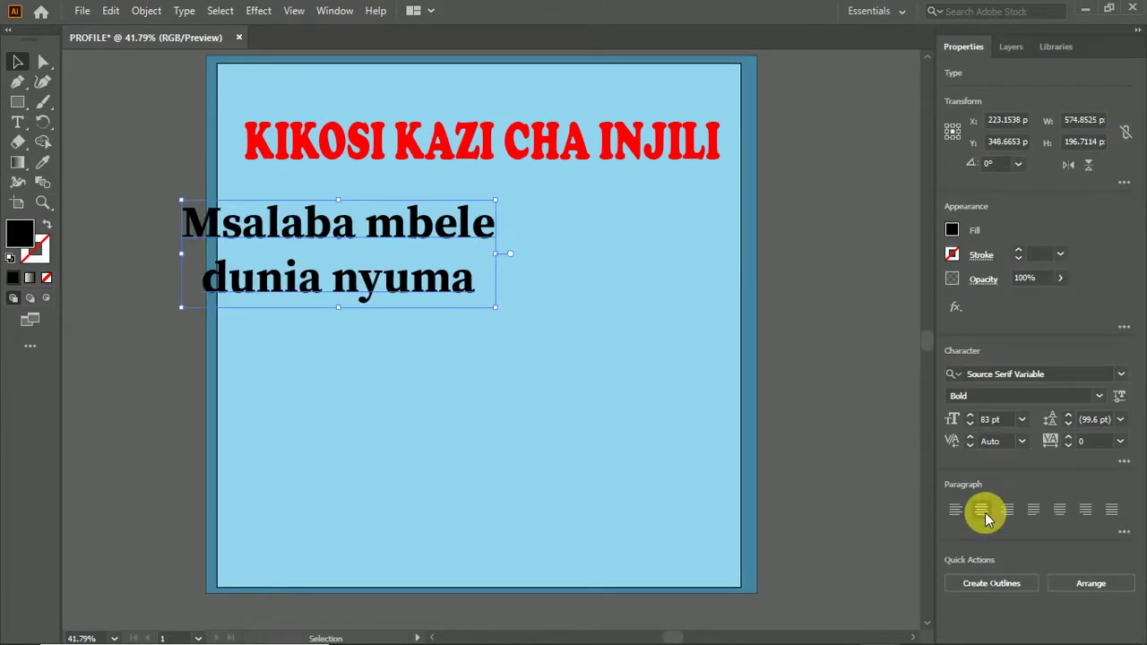
pyautogui.moveTo(432, 278); pyautogui.dragTo(511, 274)
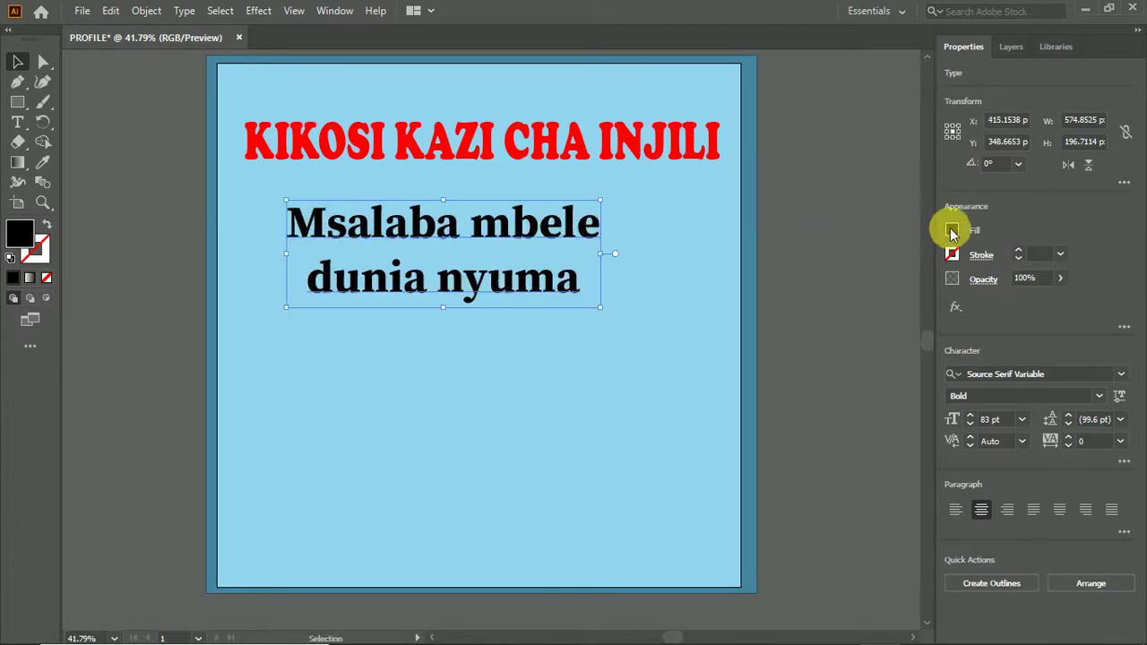
pyautogui.click(952, 231)
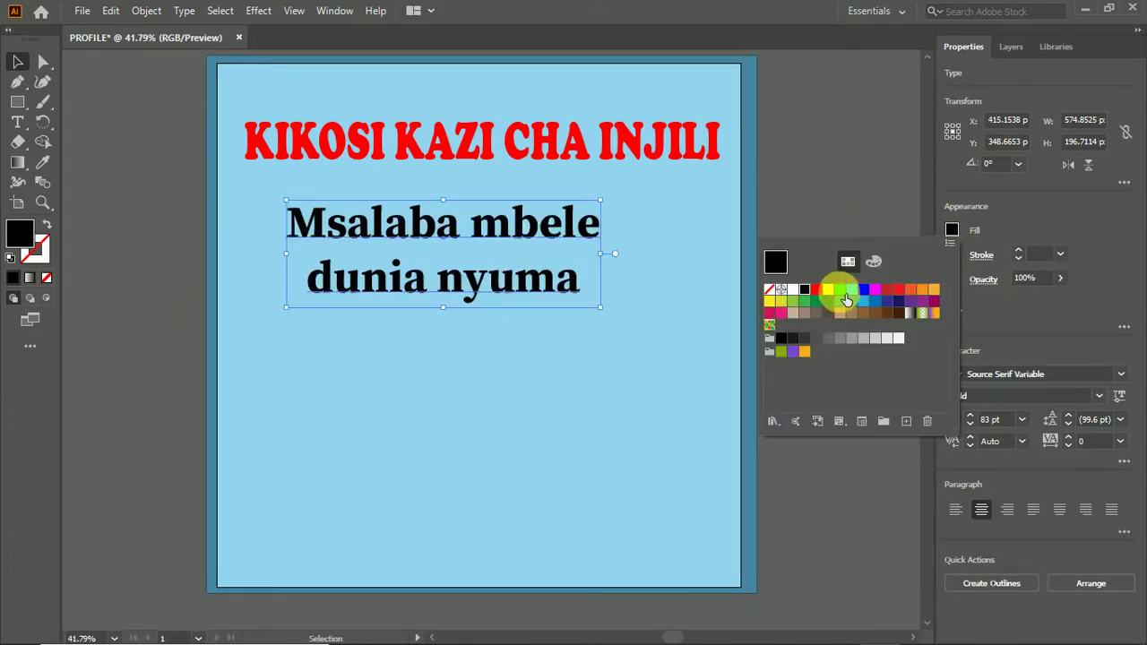
pyautogui.click(842, 292)
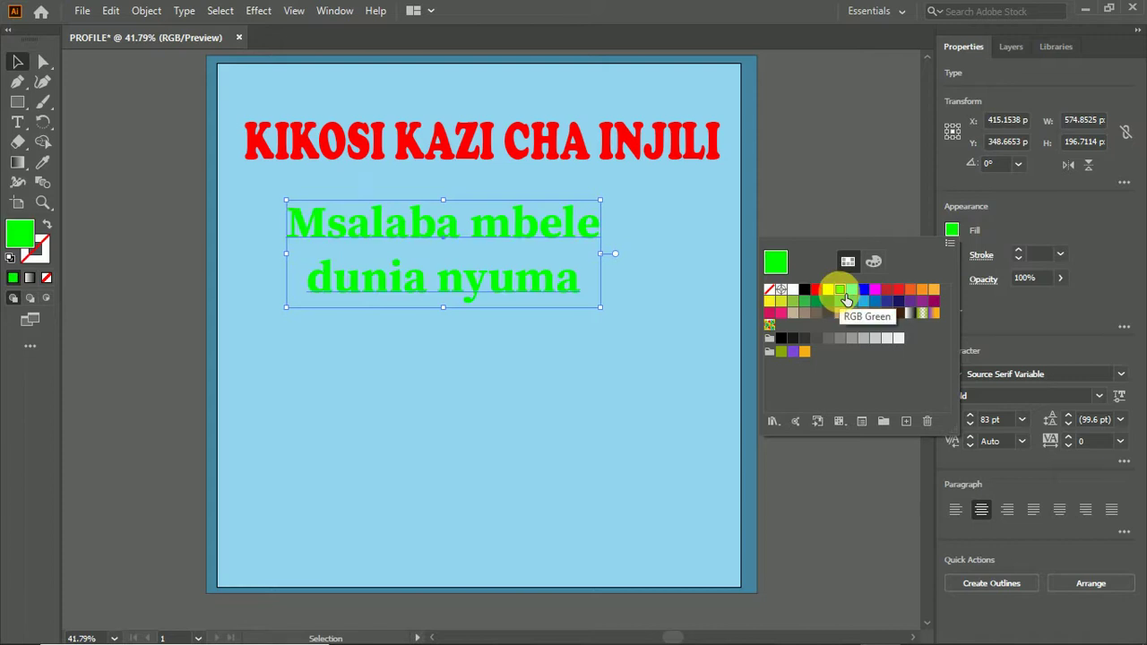
pyautogui.click(899, 305)
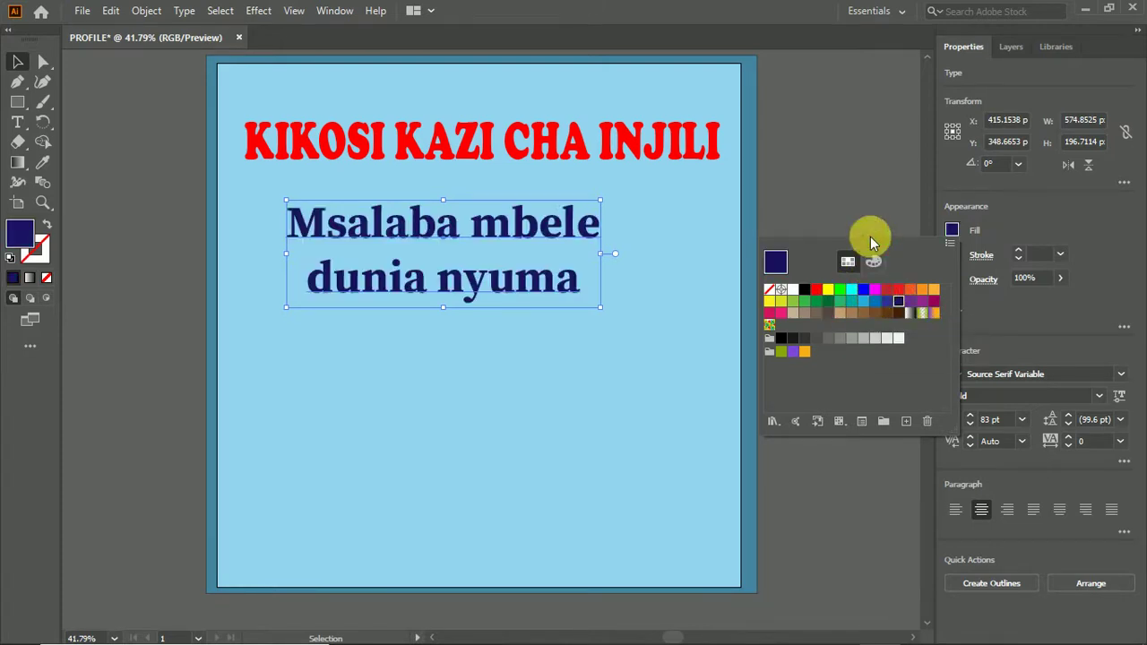
# - Reposition the dark blue text so it sits centred beneath the red title
pyautogui.click(860, 206)
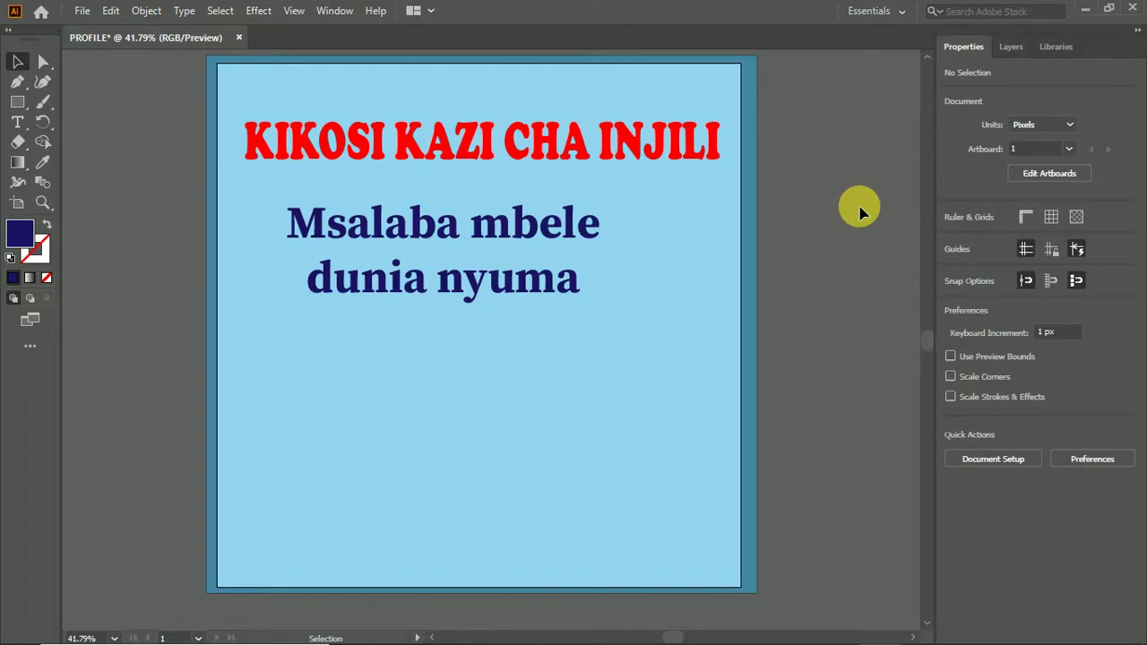
pyautogui.moveTo(520, 238); pyautogui.dragTo(566, 225)
pyautogui.click(852, 224)
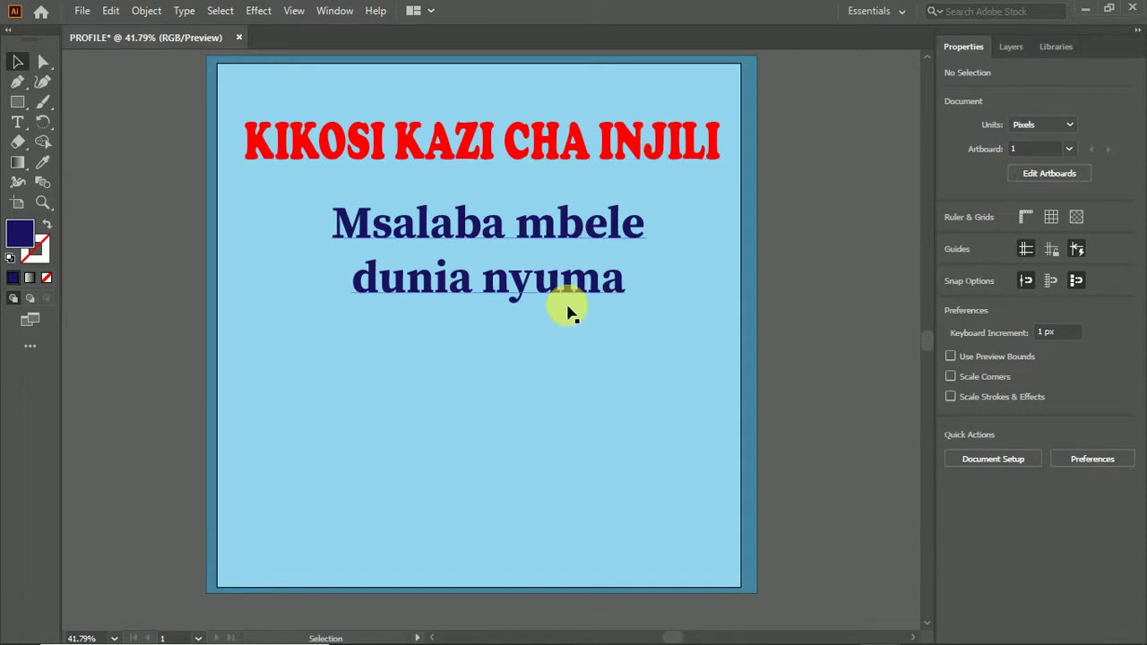
# - Switch back to the Automation workspace
pyautogui.click(581, 280)
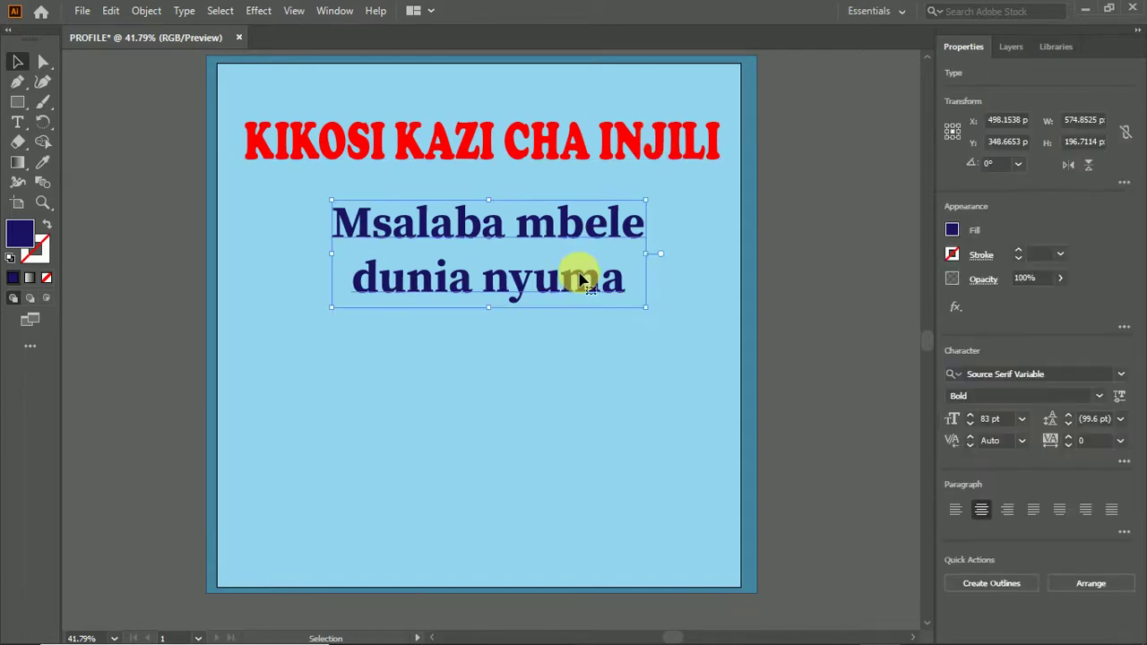
pyautogui.click(901, 15)
pyautogui.click(889, 25)
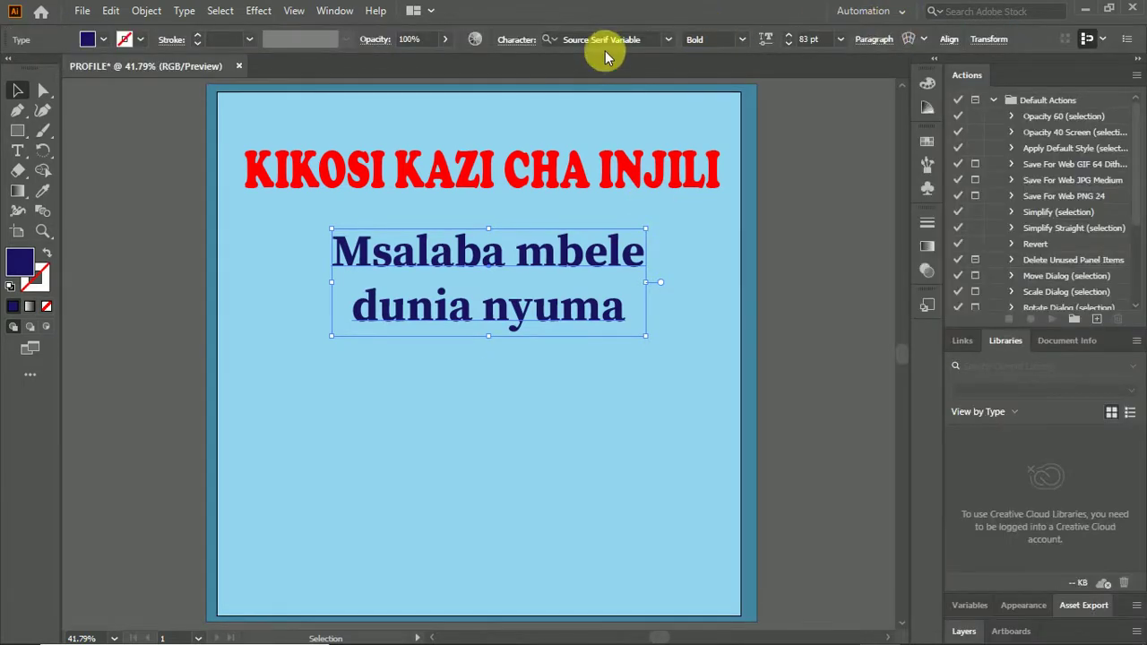
# - Search 'source' and set the red title's font to Source Code Variable Bold
pyautogui.click(569, 173)
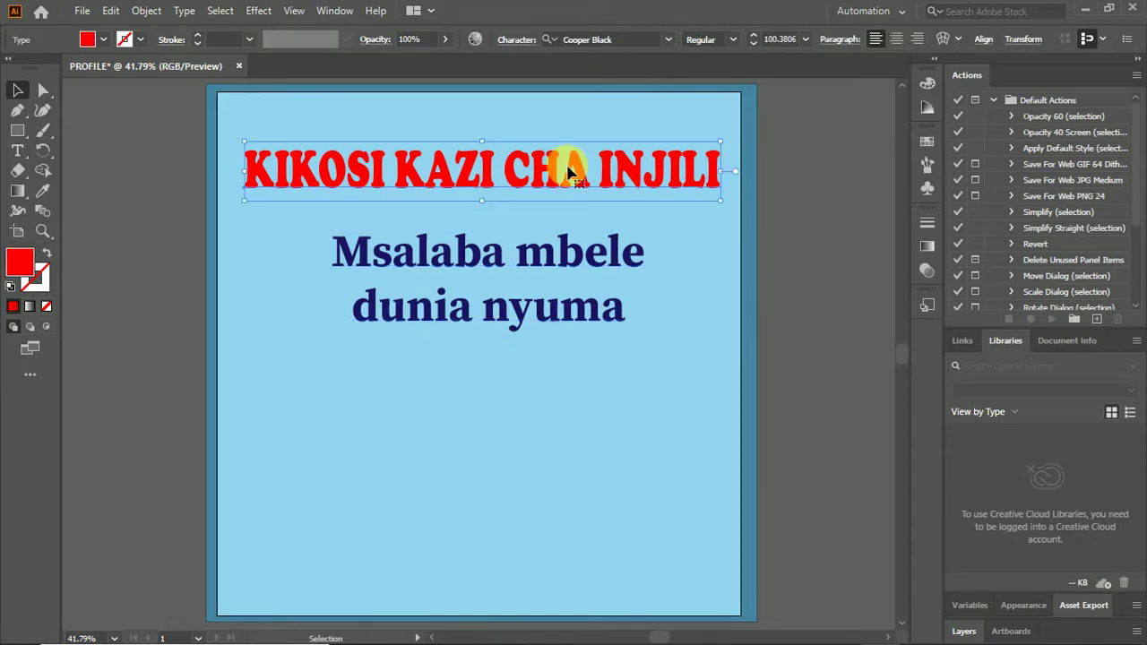
pyautogui.click(664, 42)
pyautogui.write('s')
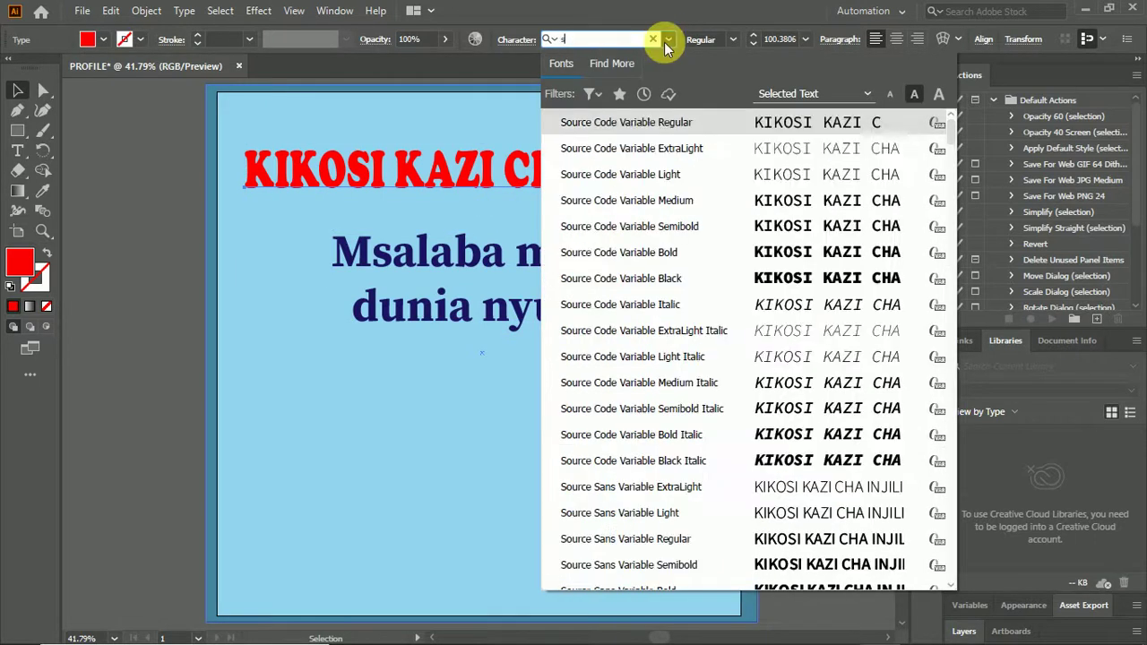
pyautogui.write('ource')
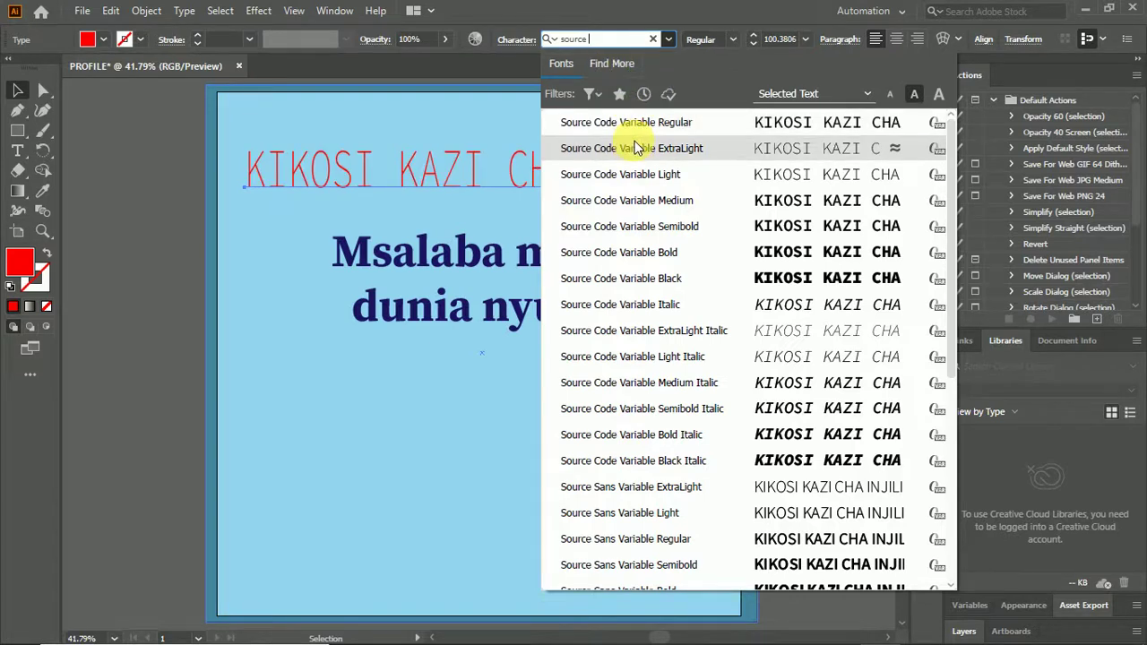
pyautogui.click(653, 253)
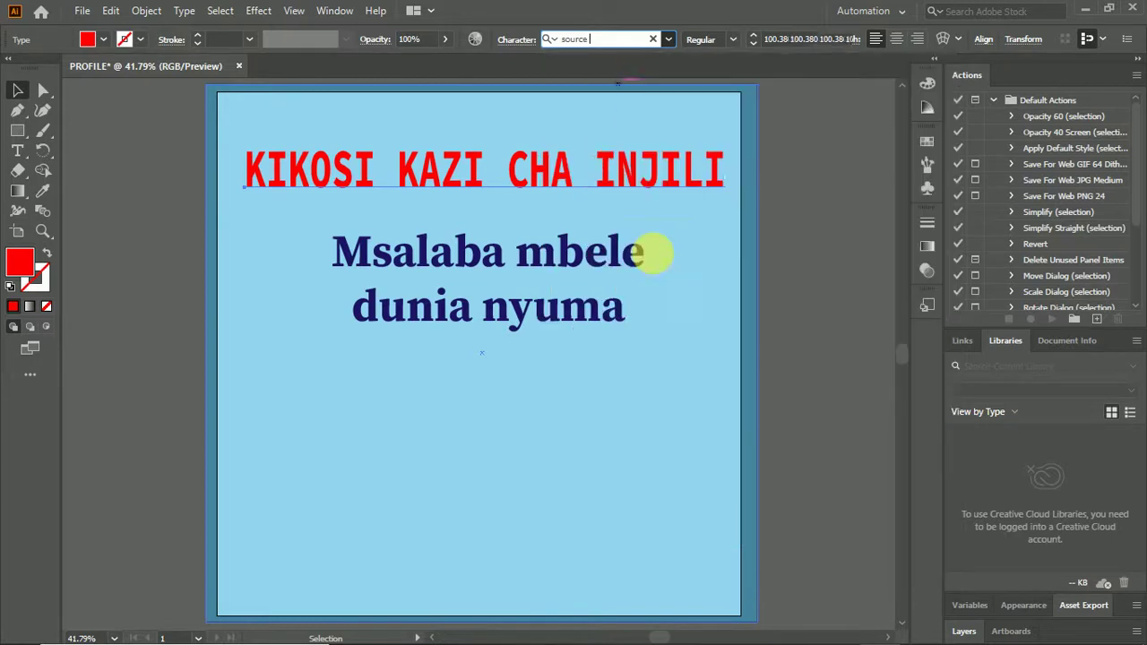
pyautogui.click(789, 238)
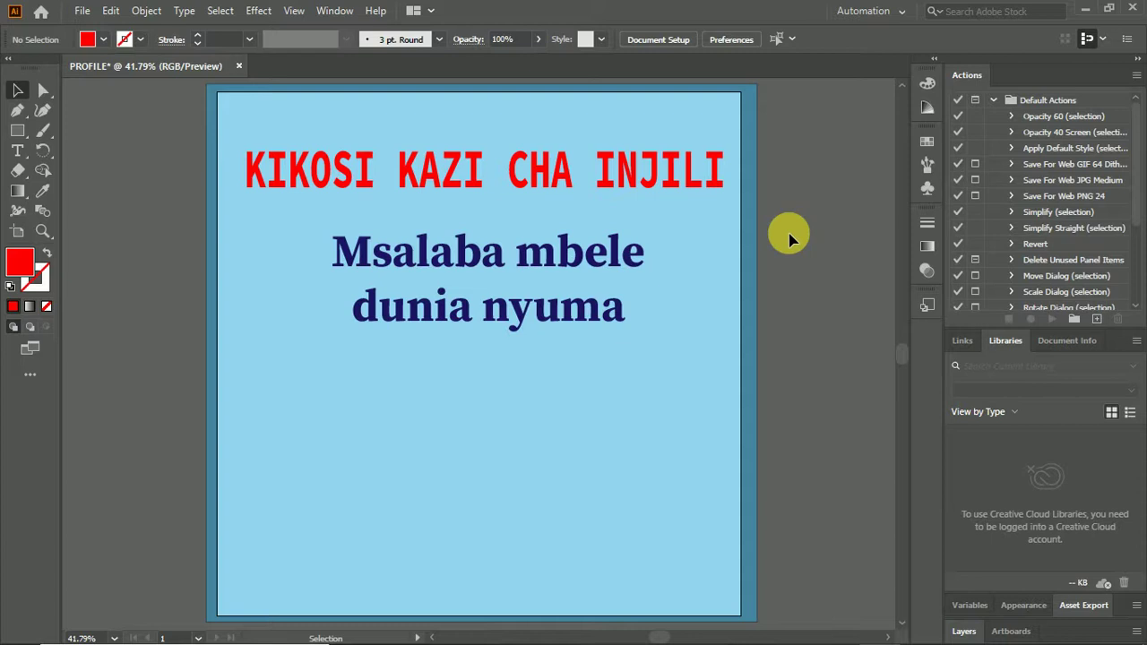
# - Type 'Dhambi inaua' as new text and place it centred under the navy subtitle
pyautogui.click(18, 151)
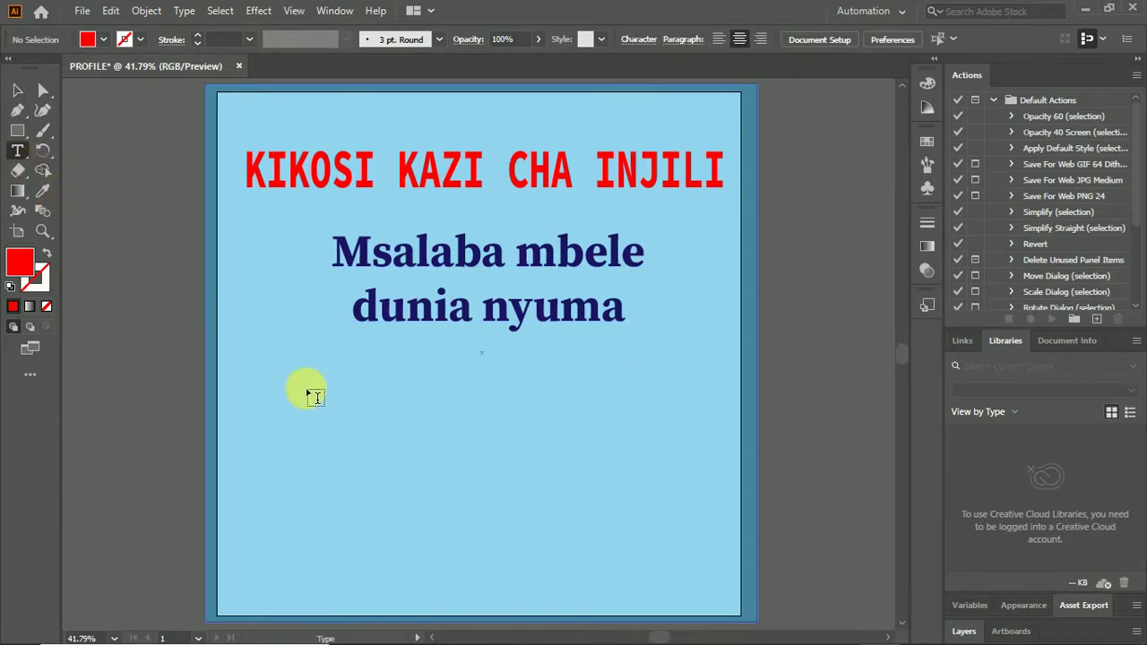
pyautogui.click(315, 400)
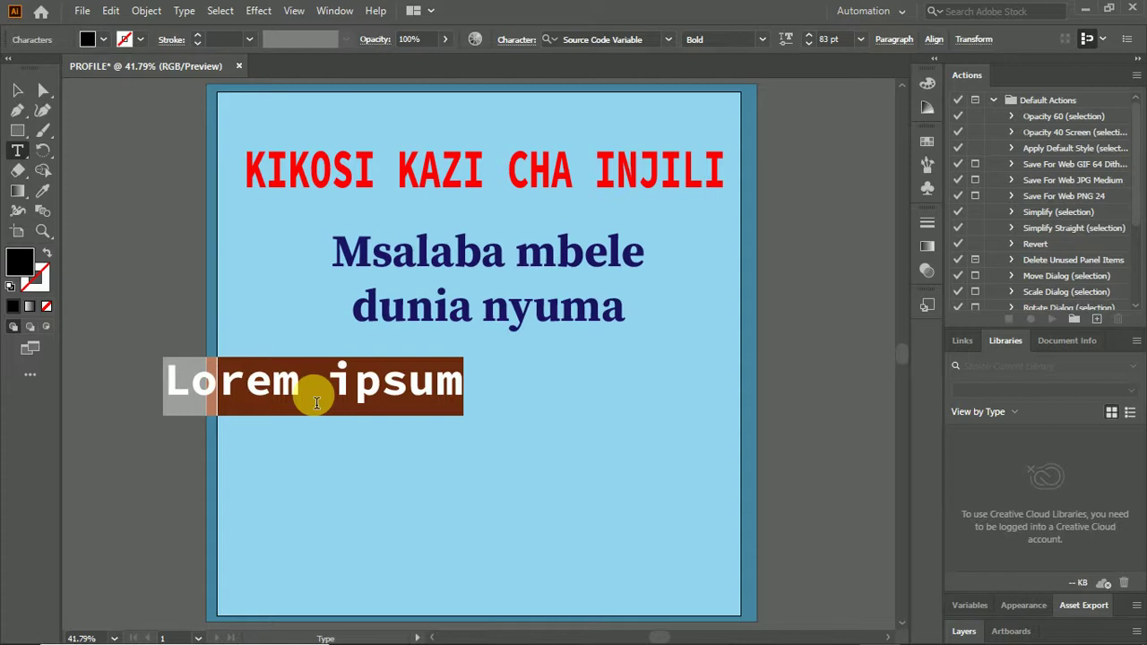
pyautogui.write('D')
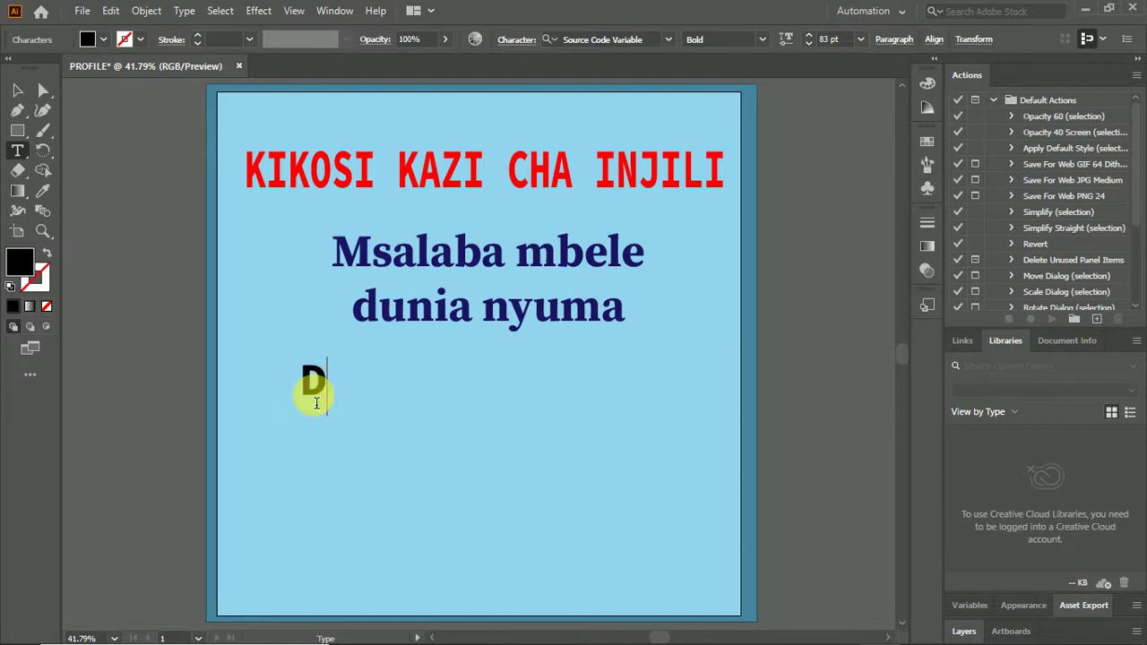
pyautogui.write('hambi ')
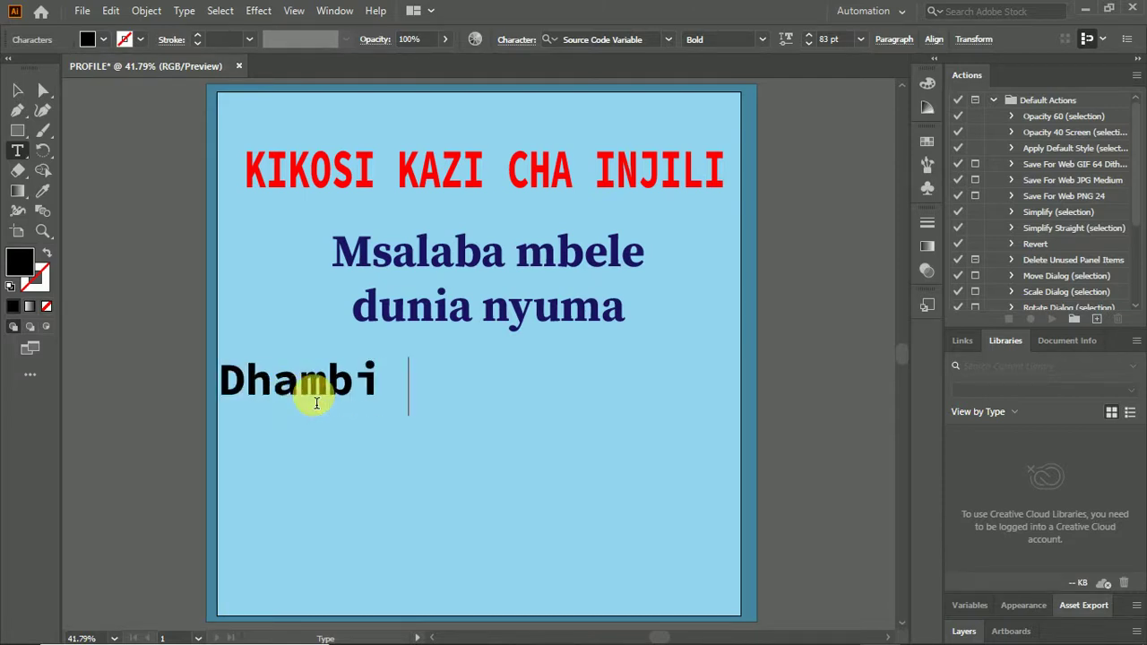
pyautogui.write('inaua')
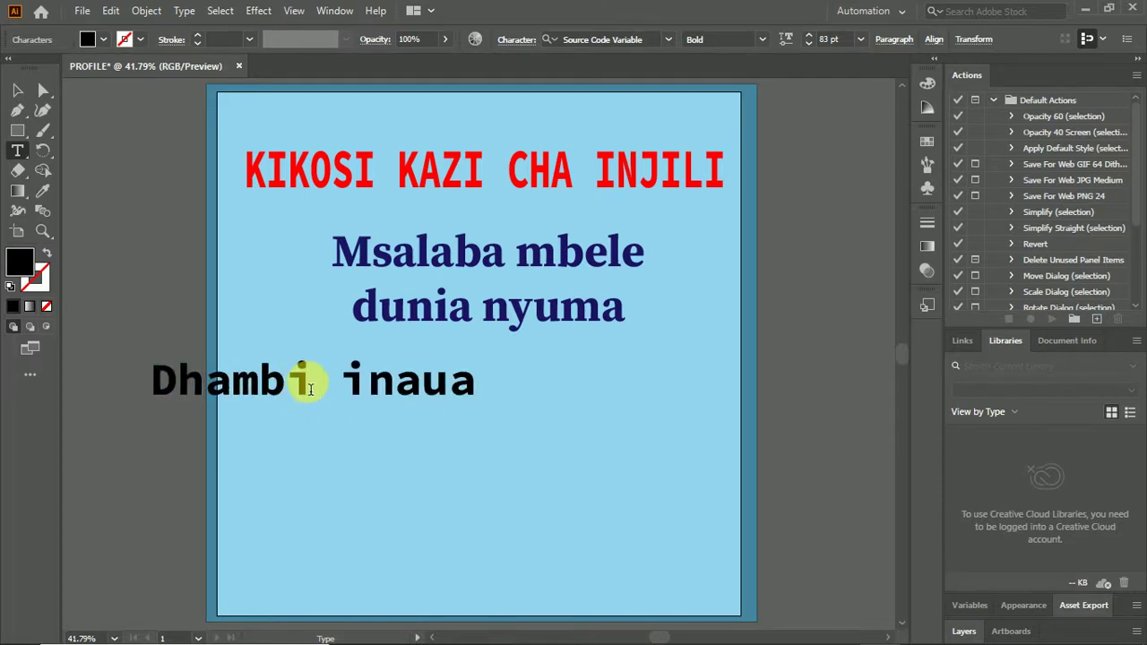
pyautogui.click(19, 89)
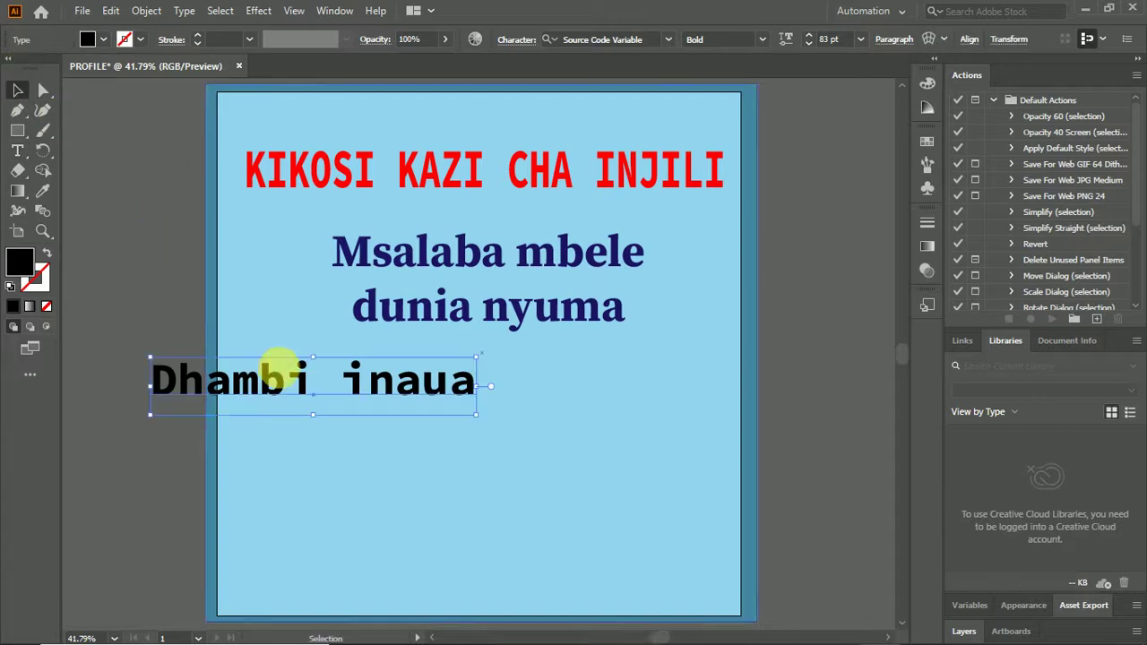
pyautogui.moveTo(298, 386); pyautogui.dragTo(464, 387)
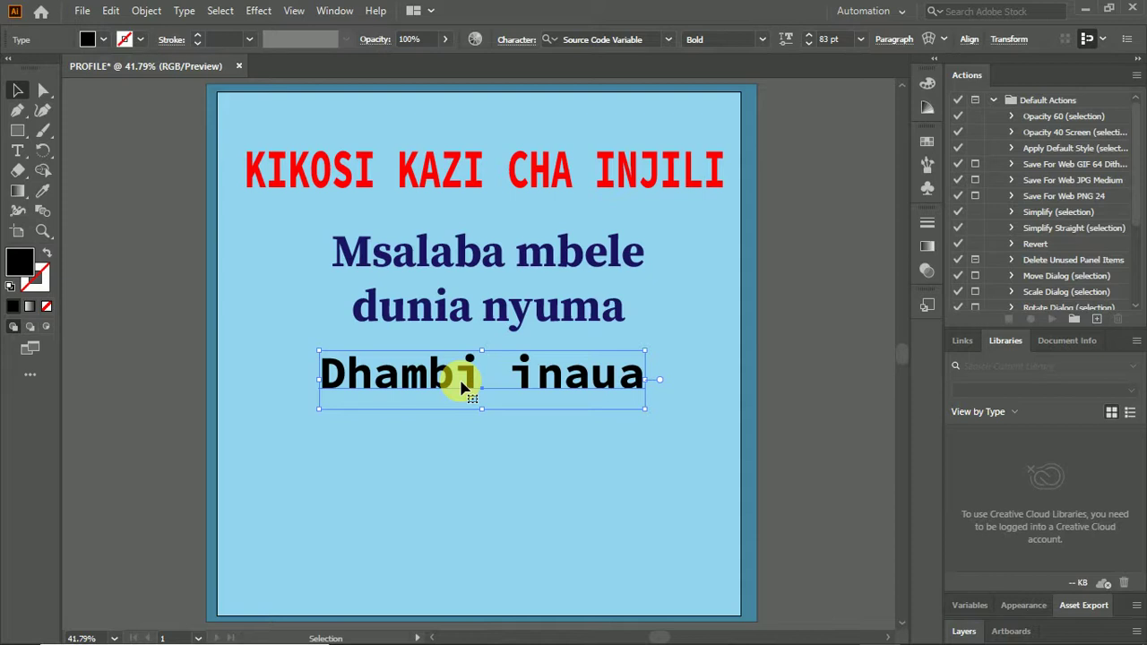
pyautogui.click(828, 383)
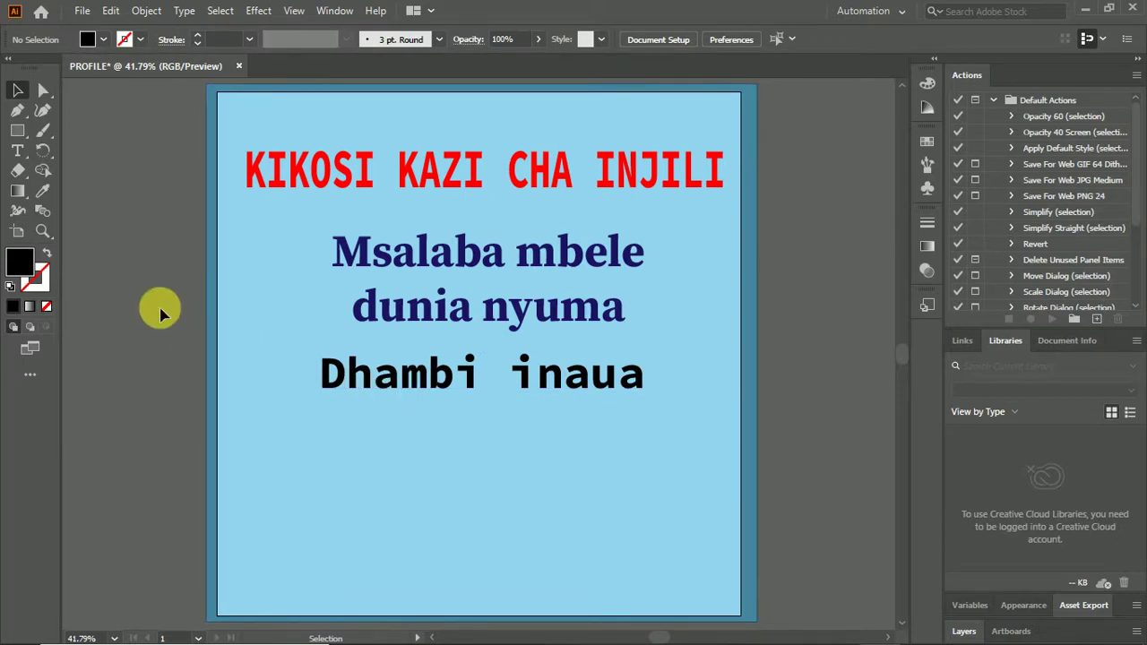
# - Start File > Export As with the file name PROFILE and Use Artboards ticked
pyautogui.click(79, 12)
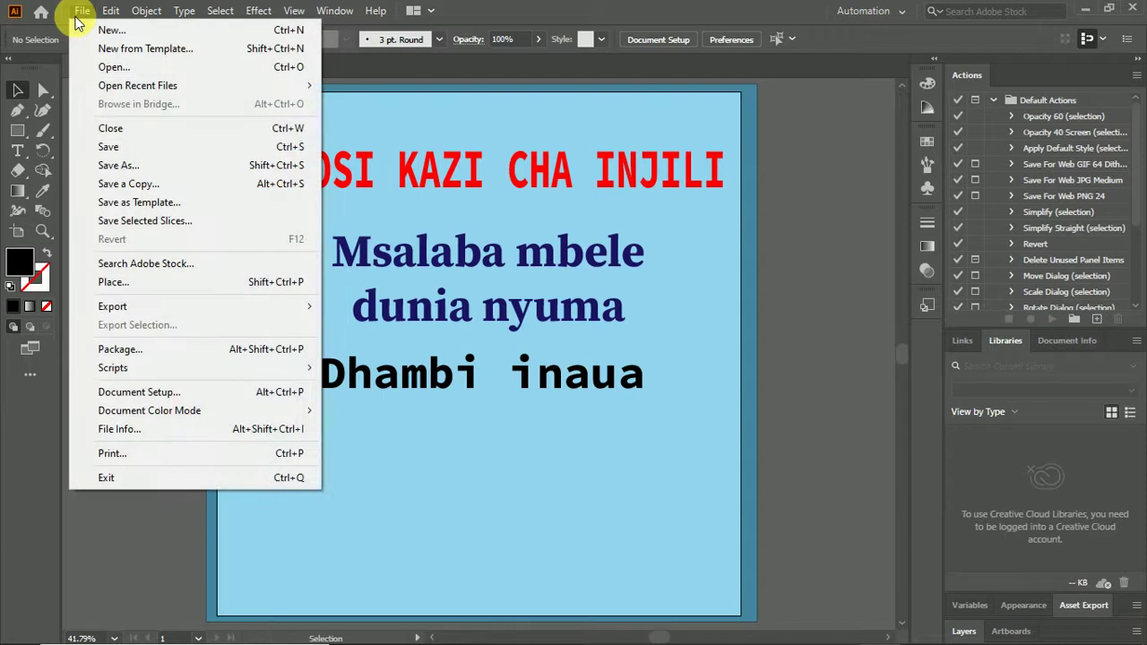
pyautogui.moveTo(212, 314)
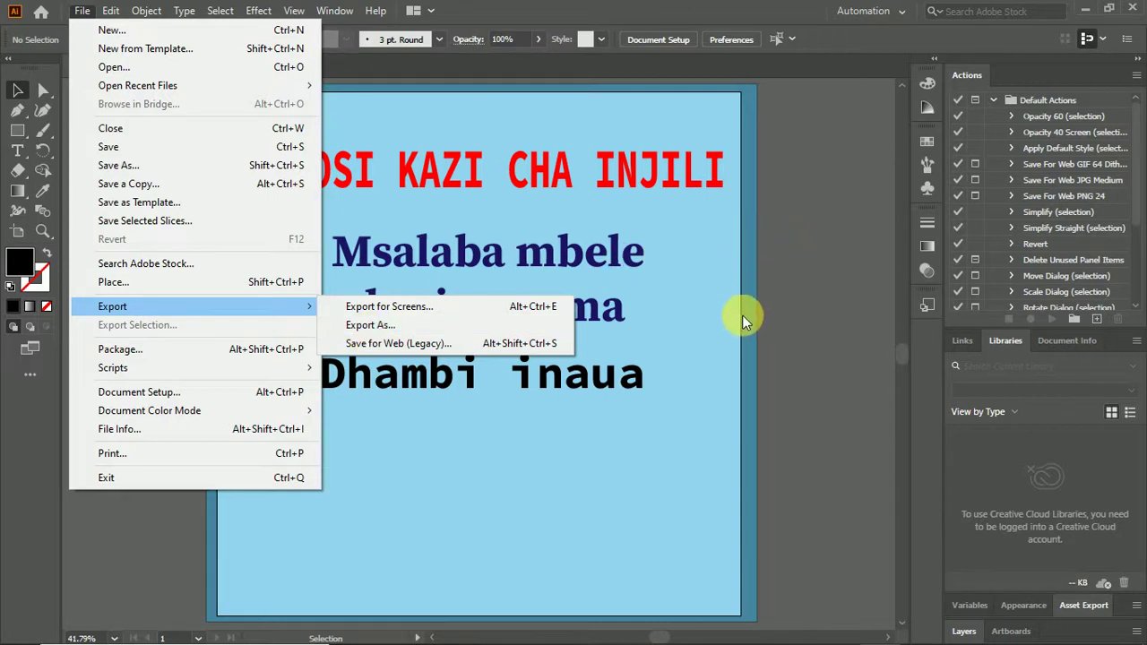
pyautogui.click(505, 328)
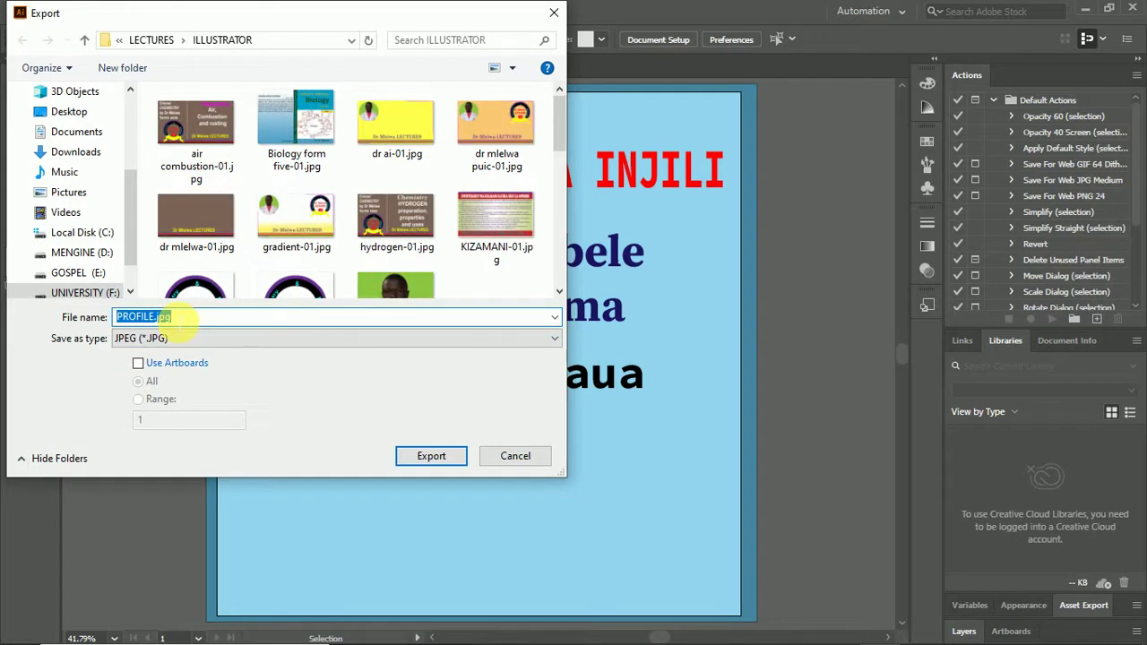
pyautogui.click(175, 321)
pyautogui.press('BackSpace')
pyautogui.press('BackSpace')
pyautogui.press('BackSpace')
pyautogui.press('BackSpace')
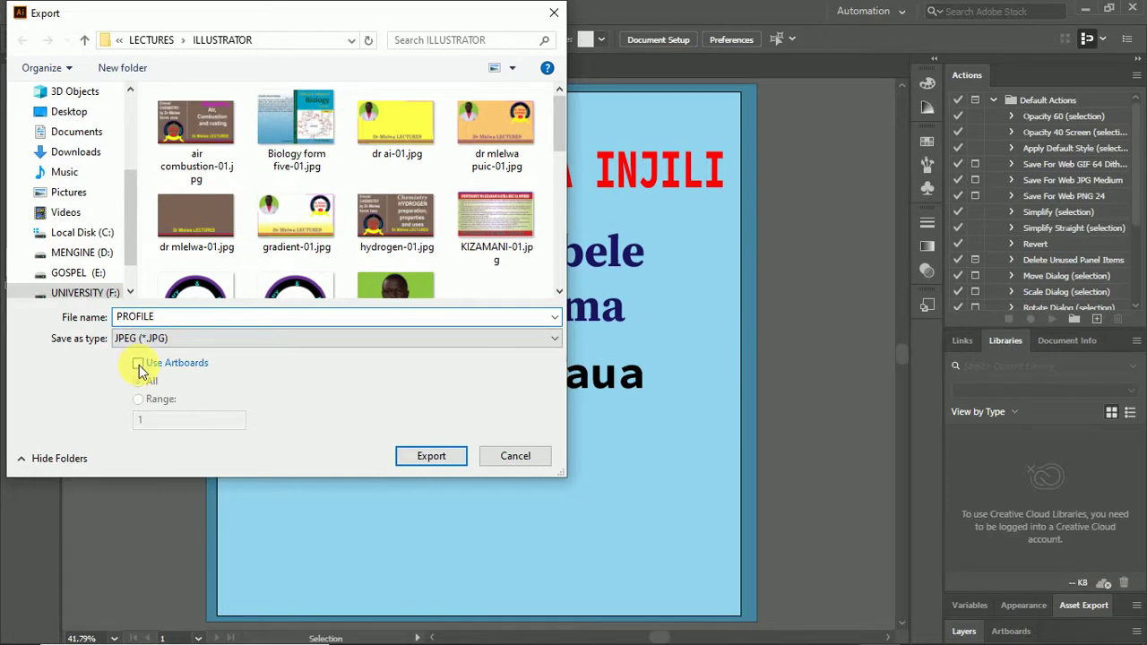
pyautogui.click(139, 365)
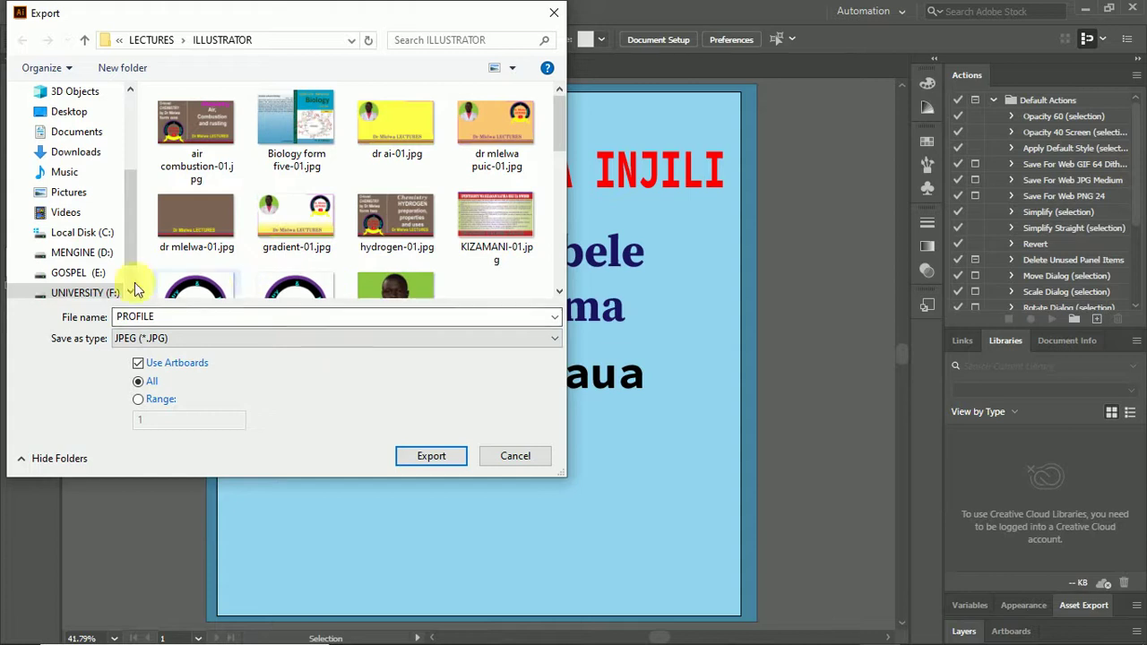
# - Export it as JPEG (*.JPG) into the Desktop folder
pyautogui.click(81, 111)
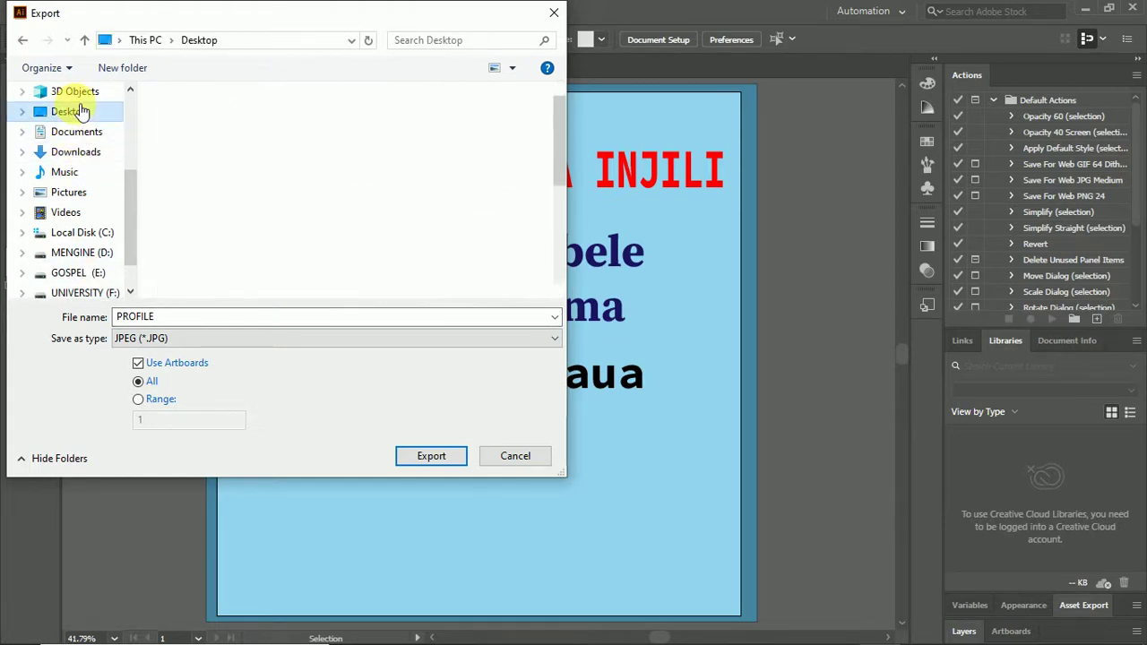
pyautogui.click(210, 345)
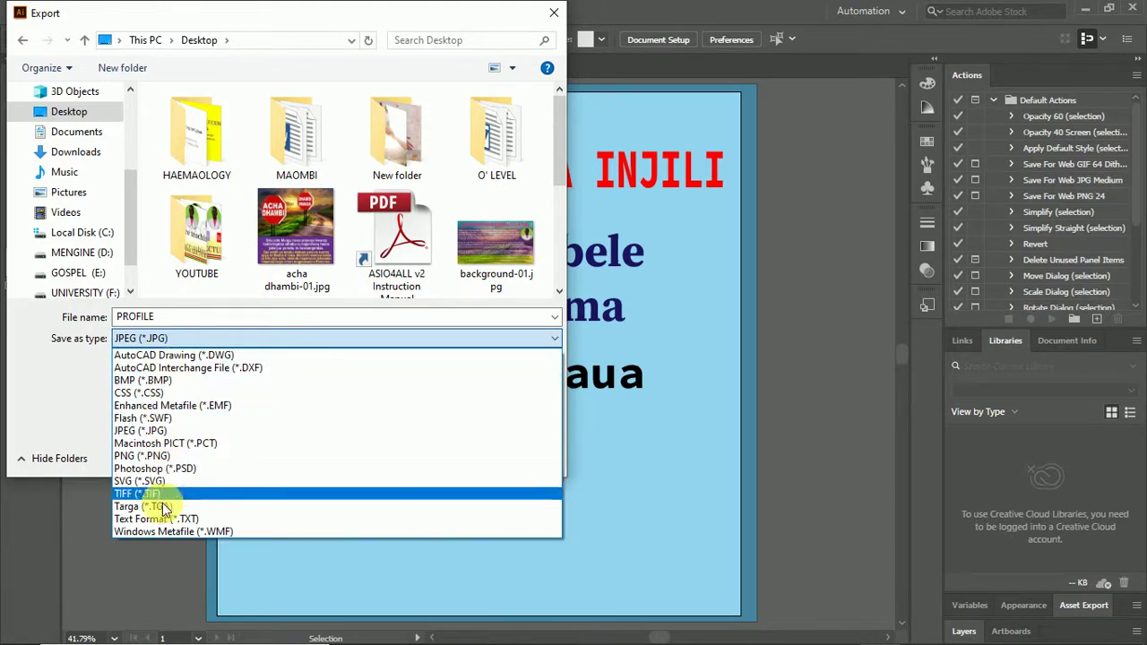
pyautogui.click(244, 430)
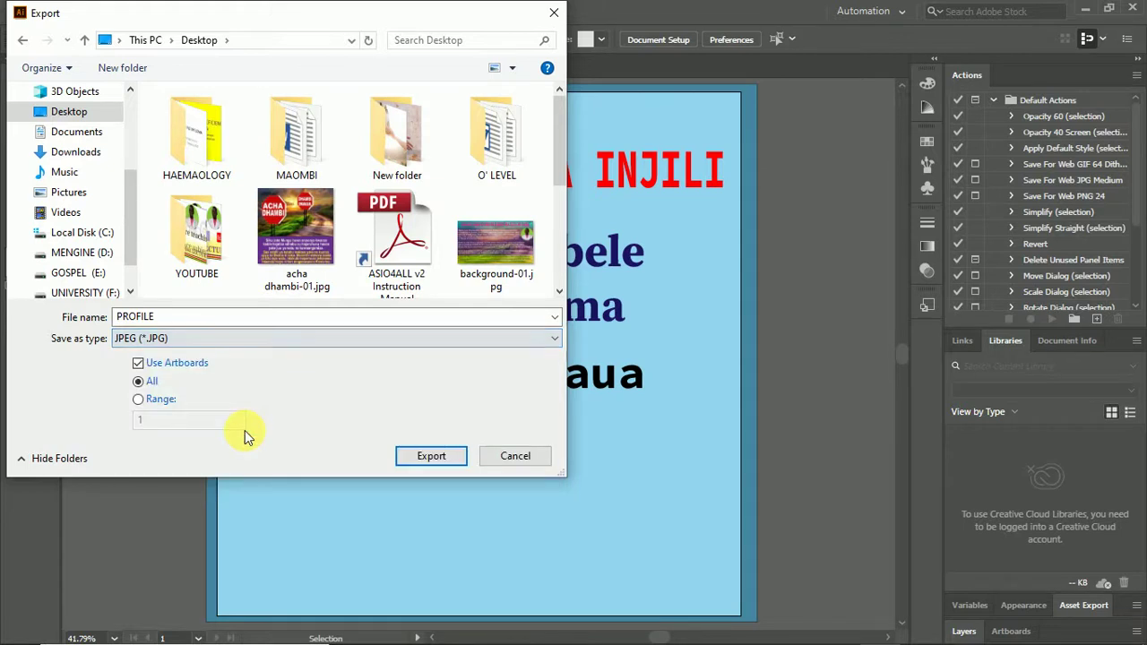
pyautogui.click(427, 459)
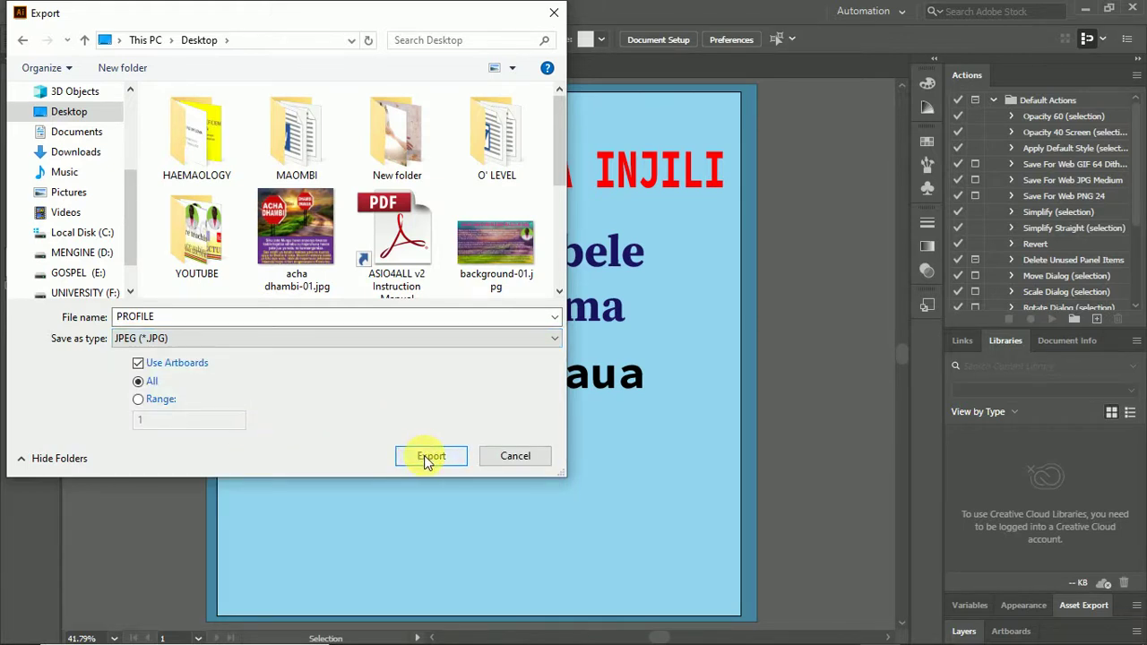
pyautogui.click(90, 194)
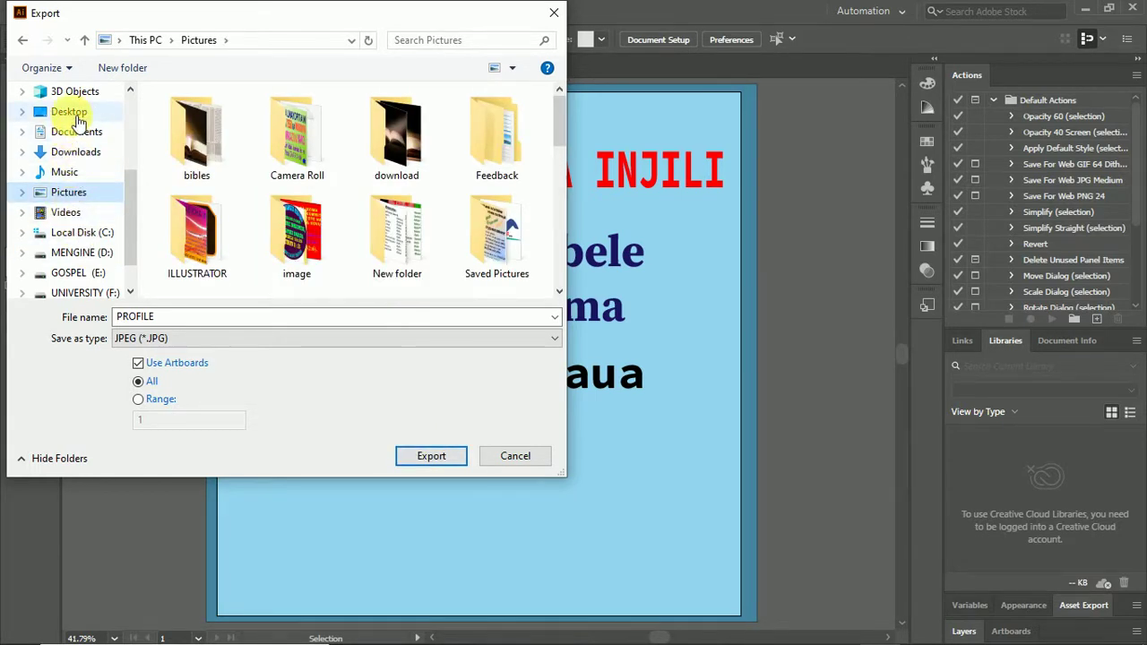
pyautogui.click(77, 116)
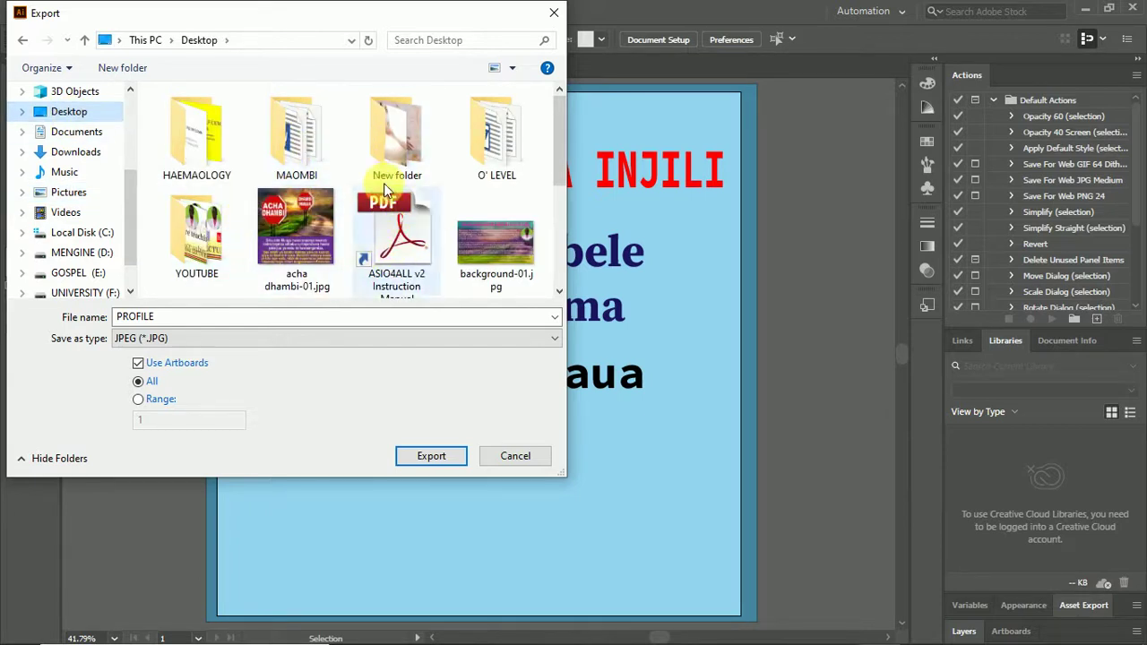
pyautogui.click(445, 457)
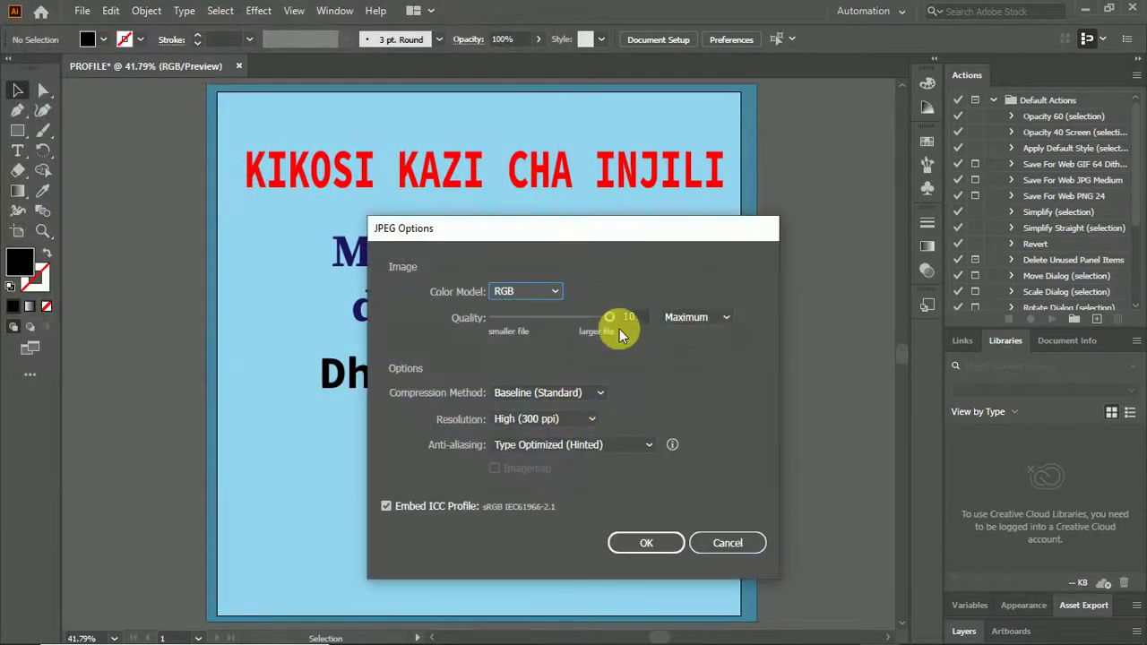
# - Confirm JPEG Options with Maximum quality 10 and High (300 ppi) resolution
pyautogui.click(720, 317)
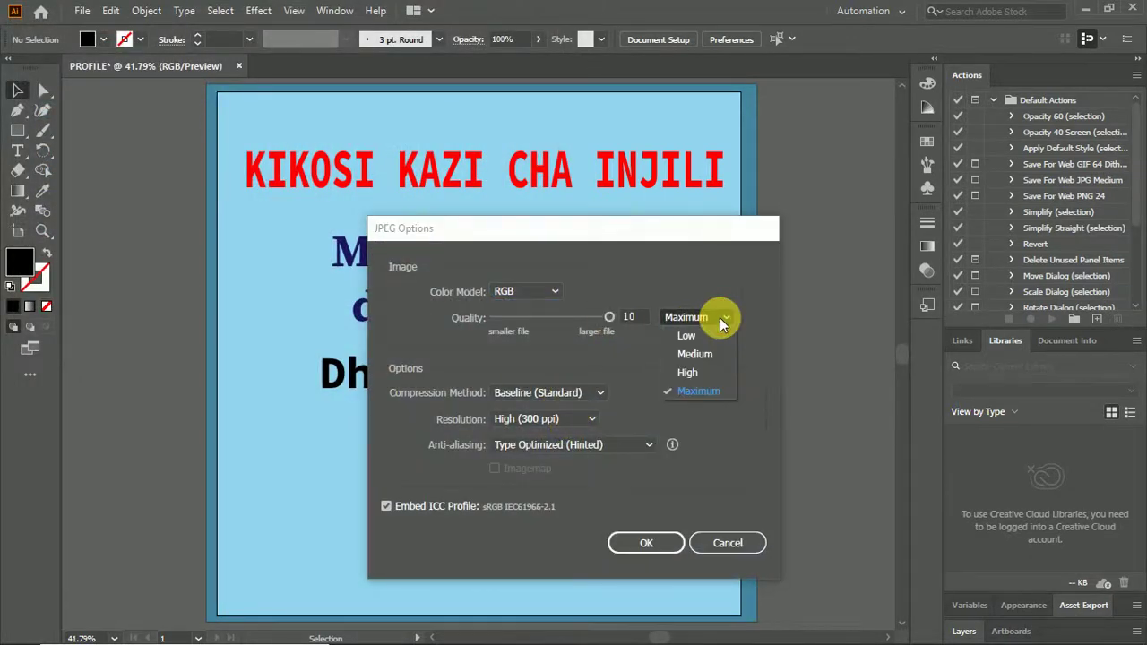
pyautogui.click(696, 390)
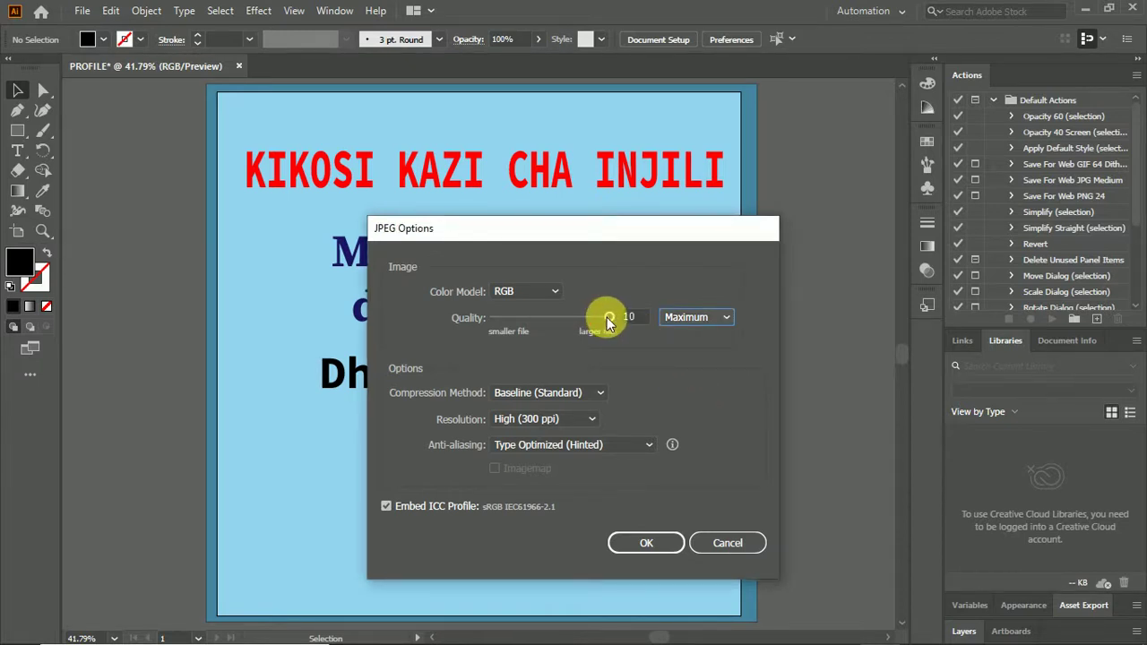
pyautogui.moveTo(607, 317)
pyautogui.mouseDown()
pyautogui.moveTo(517, 328)
pyautogui.moveTo(615, 317)
pyautogui.mouseUp()
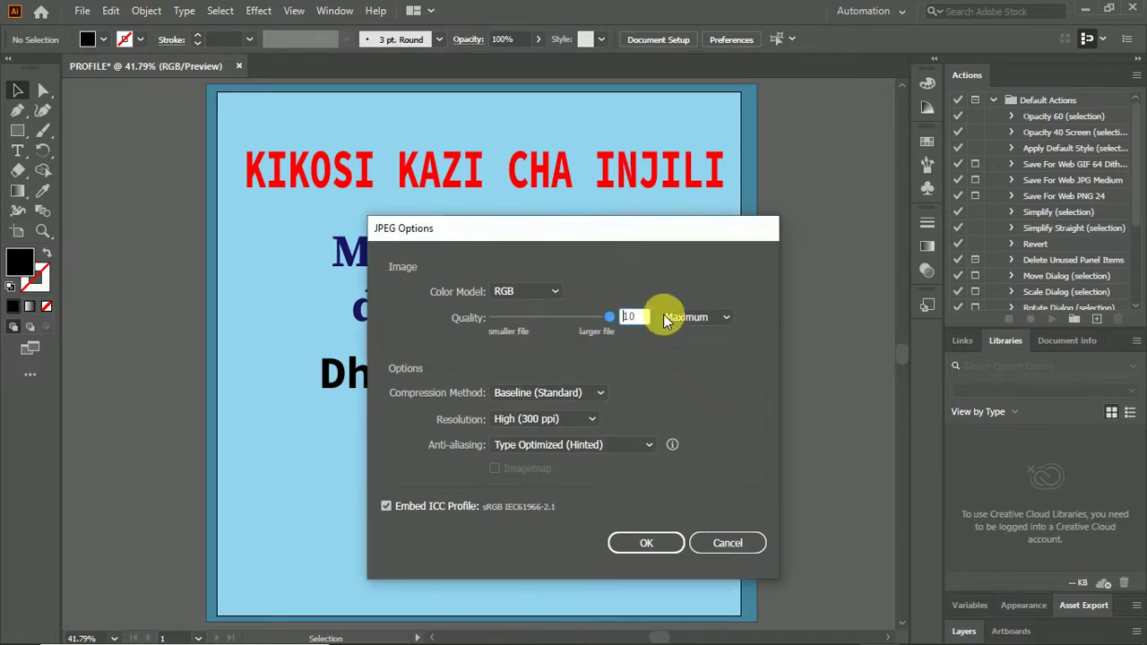
pyautogui.click(592, 419)
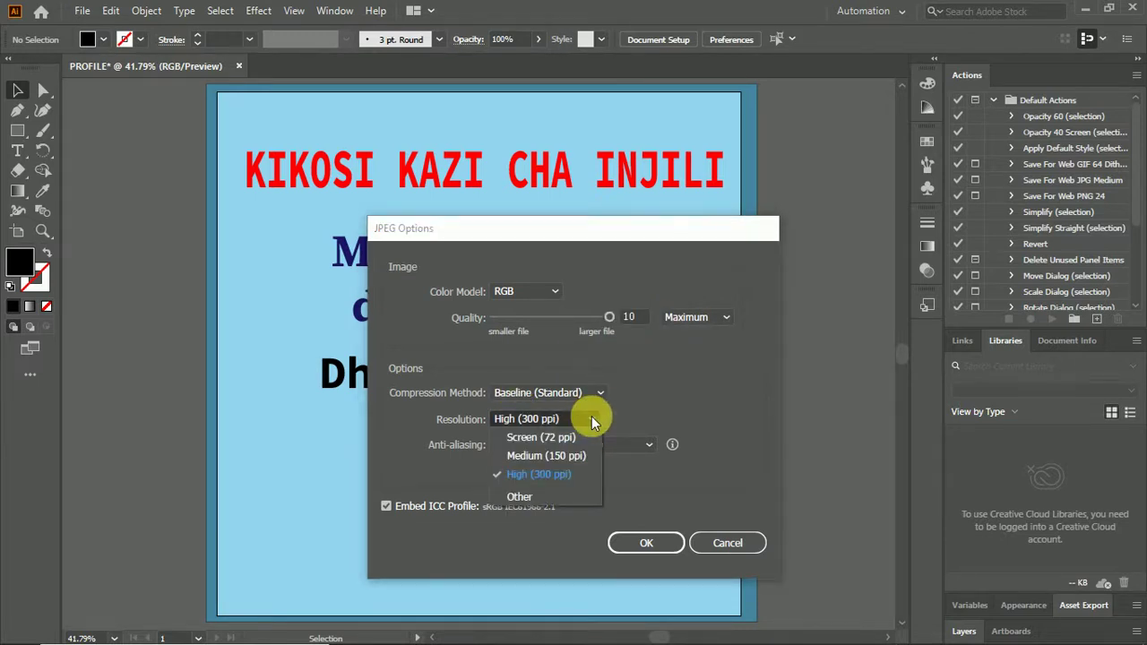
pyautogui.click(552, 474)
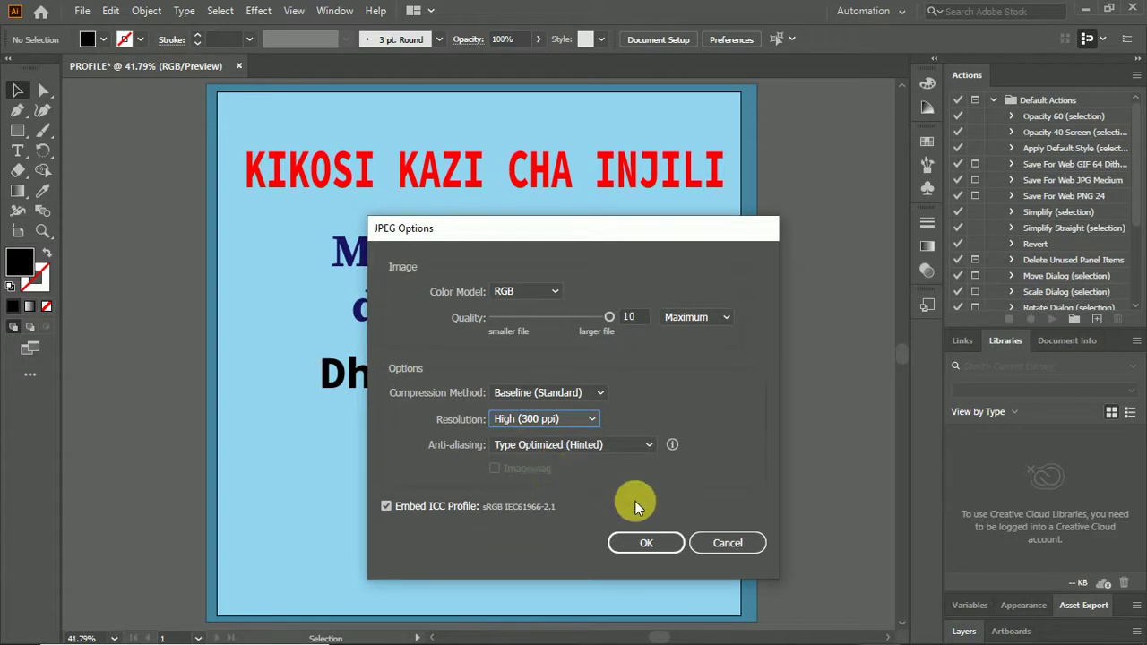
pyautogui.click(647, 543)
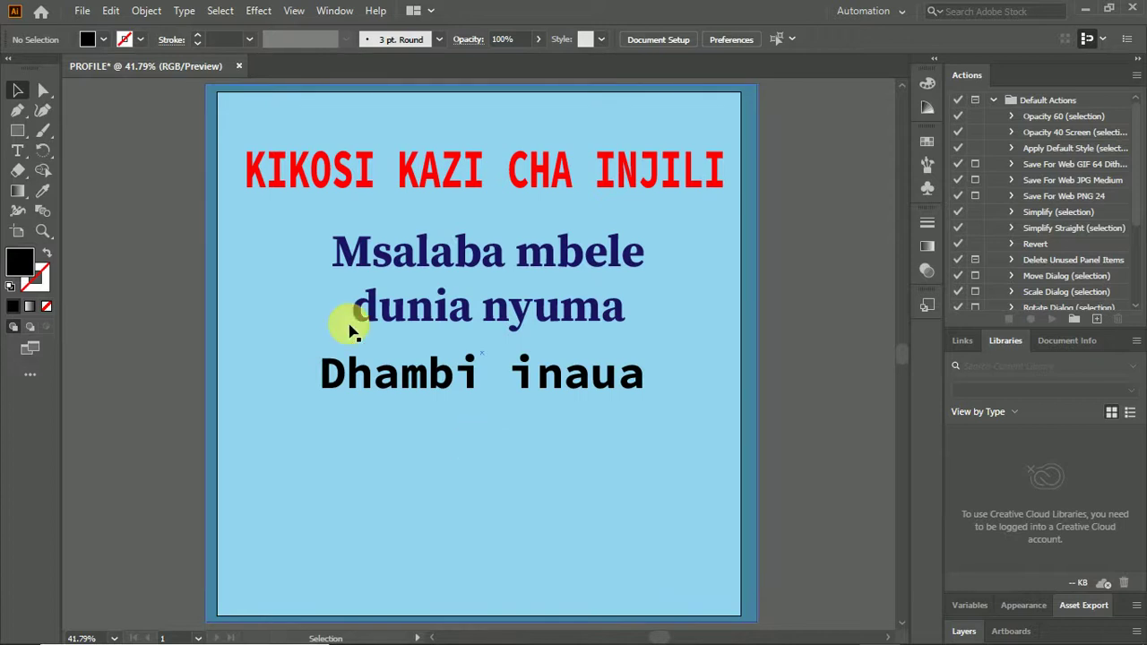
# - Save As PROFILE.pdf on the Desktop with the Adobe PDF format
pyautogui.click(80, 13)
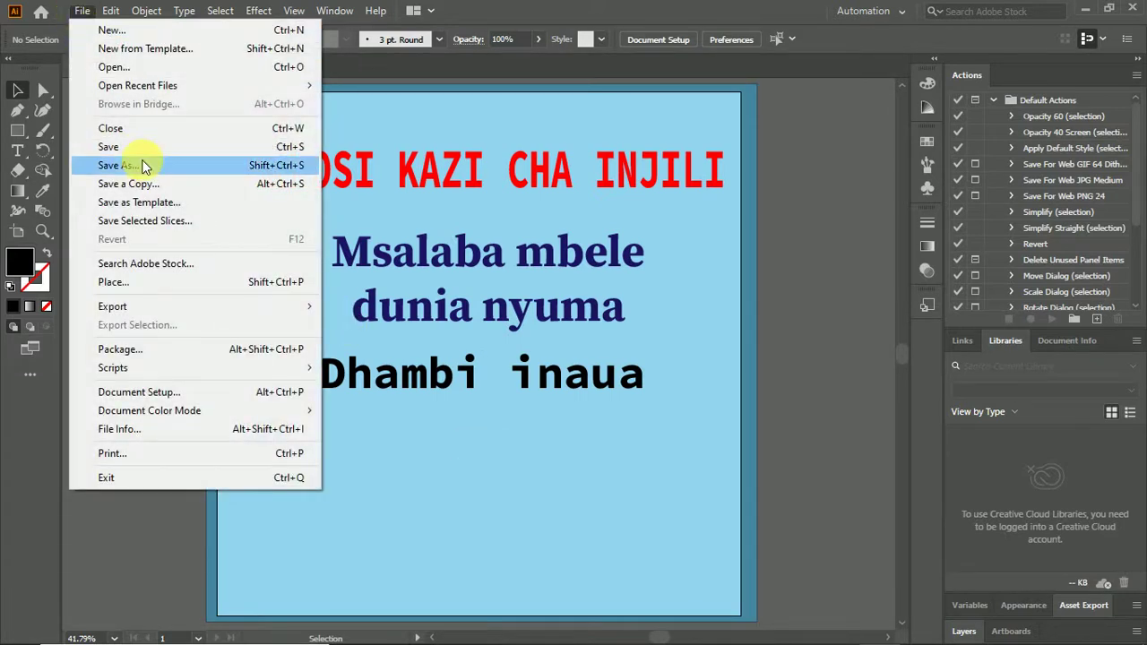
pyautogui.click(141, 165)
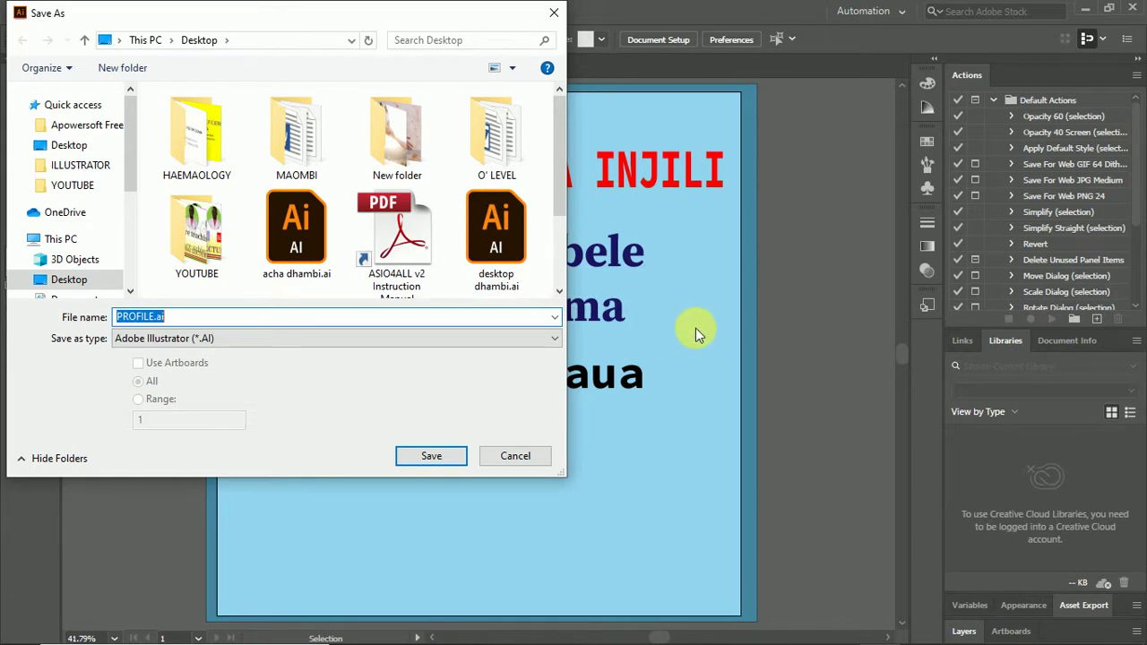
pyautogui.click(551, 344)
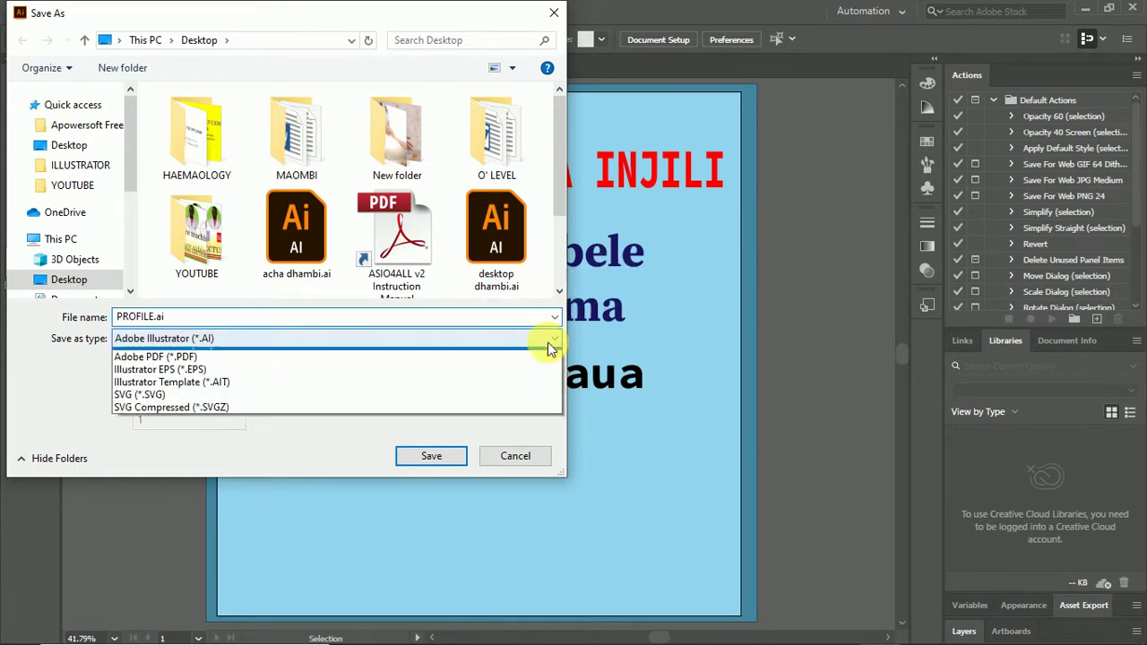
pyautogui.click(425, 366)
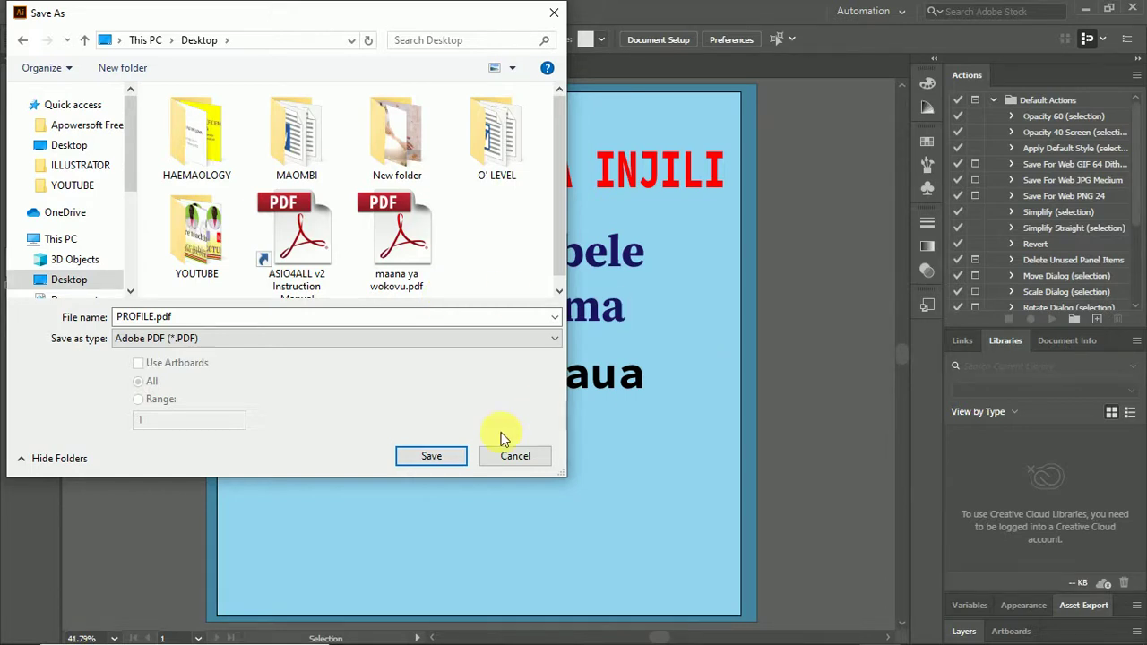
pyautogui.click(450, 459)
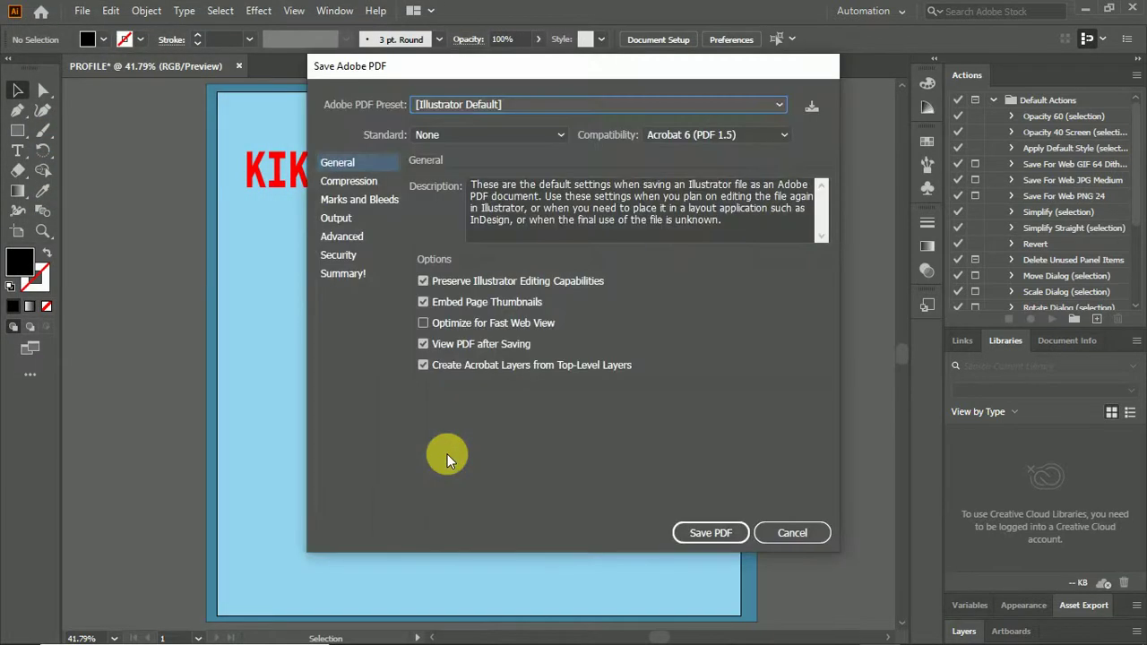
# - Tick Optimize for Fast Web View and save the PDF
pyautogui.click(427, 320)
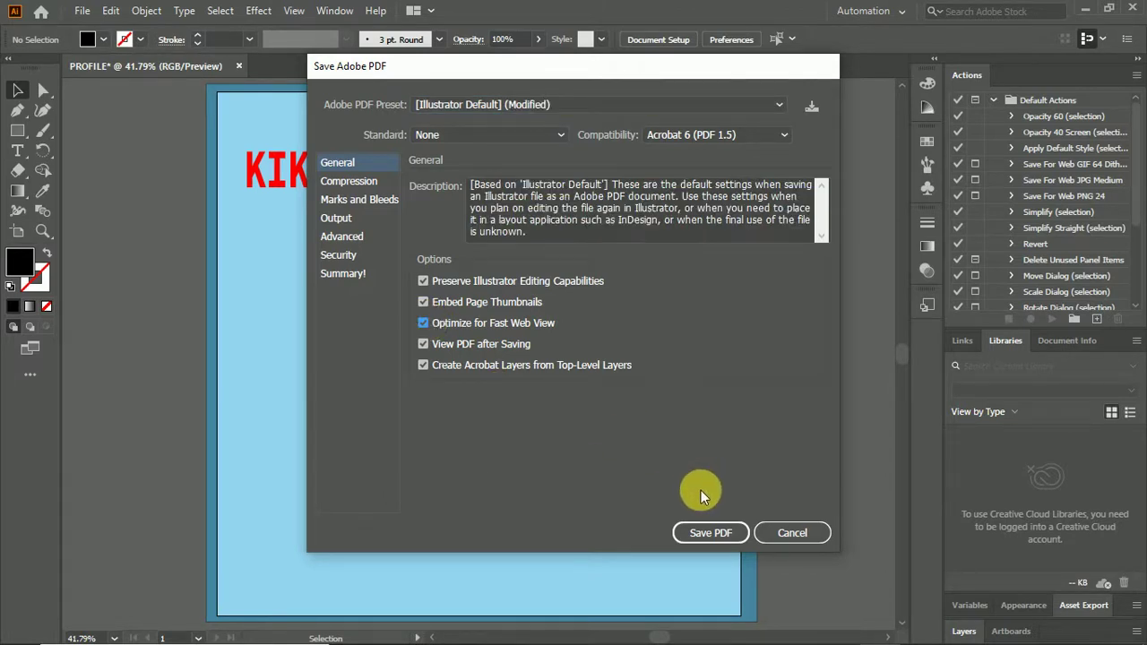
pyautogui.click(706, 529)
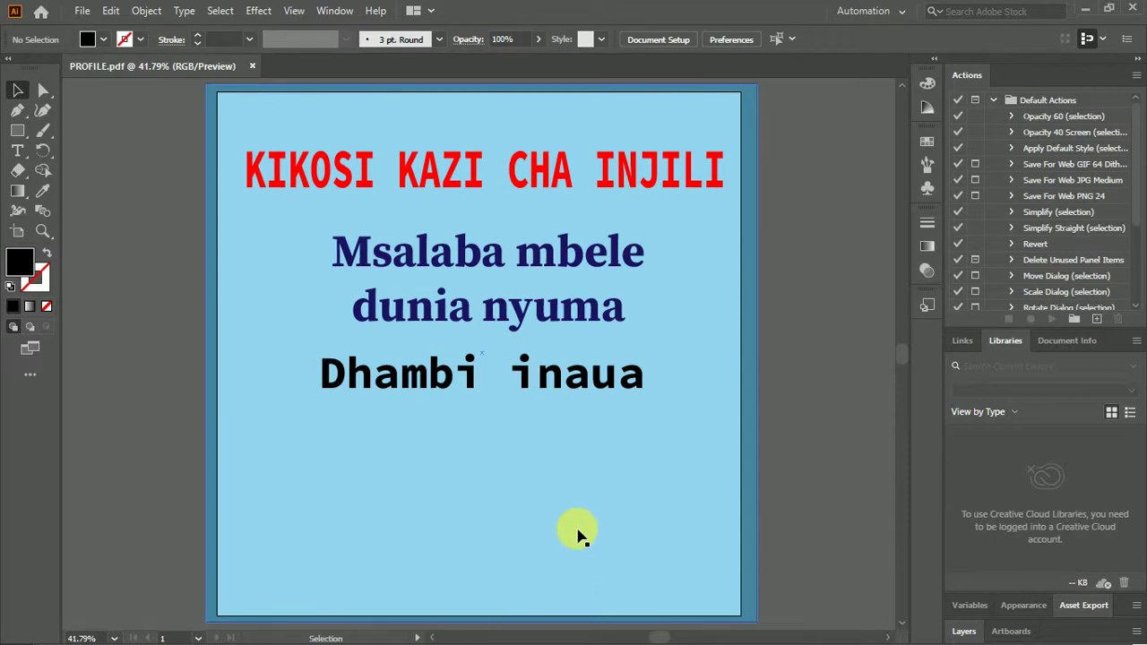
# - Save the design as PROFILE.ai in Adobe Illustrator (*.AI) format, accepting the Illustrator Options
pyautogui.click(83, 13)
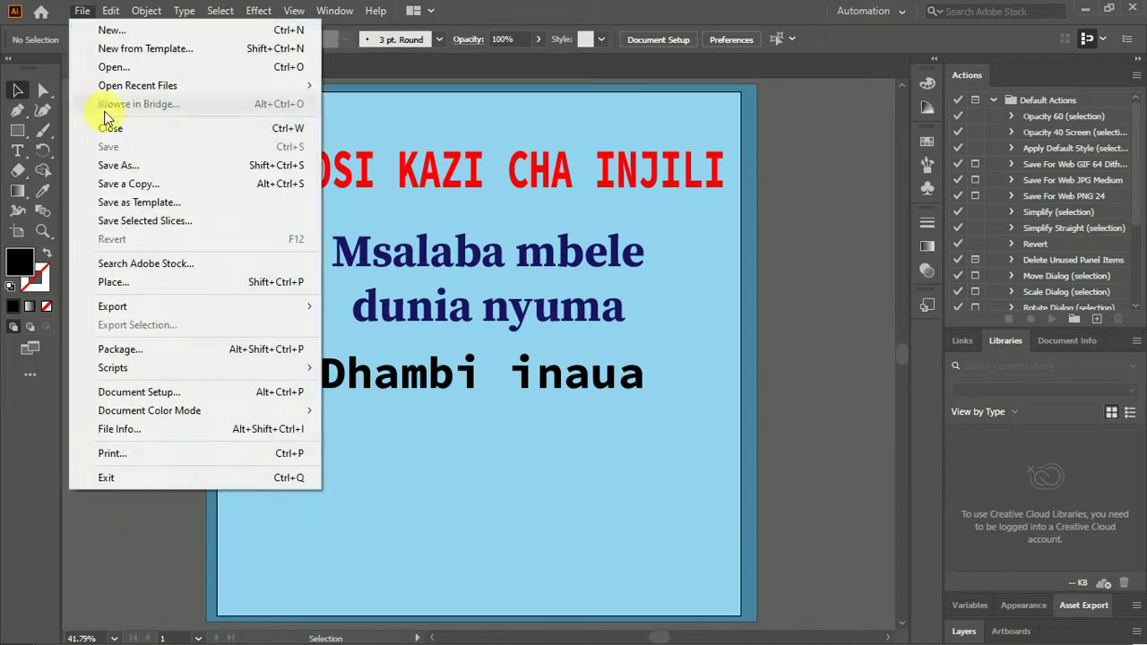
pyautogui.click(133, 165)
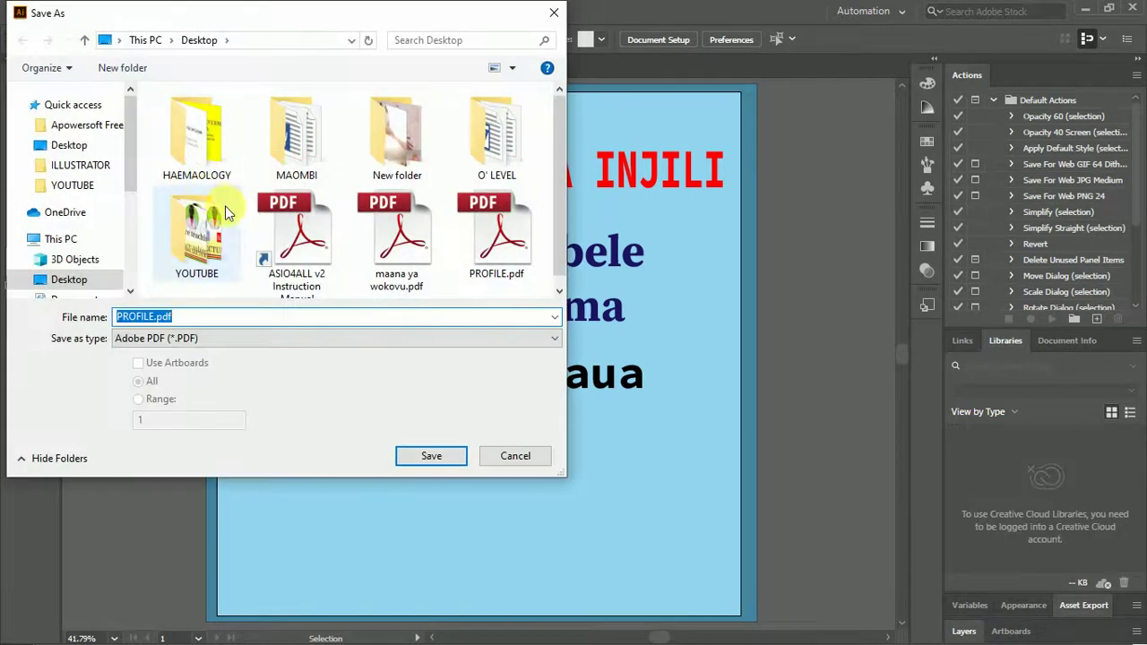
pyautogui.click(272, 340)
pyautogui.click(256, 356)
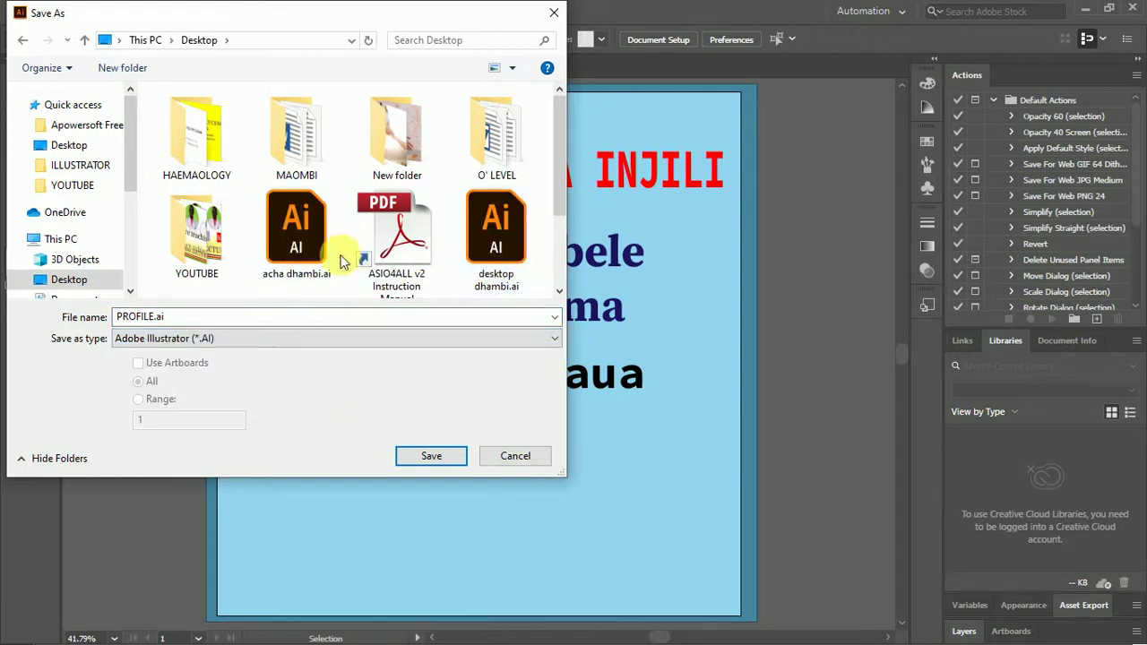
pyautogui.click(203, 342)
pyautogui.click(206, 365)
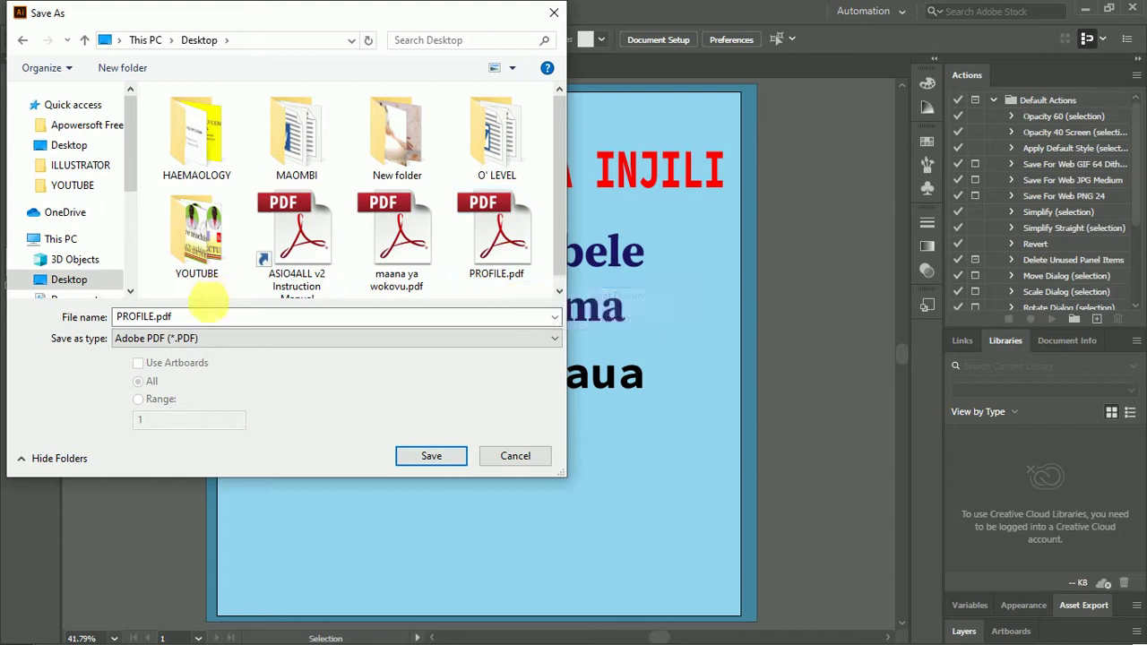
pyautogui.click(218, 337)
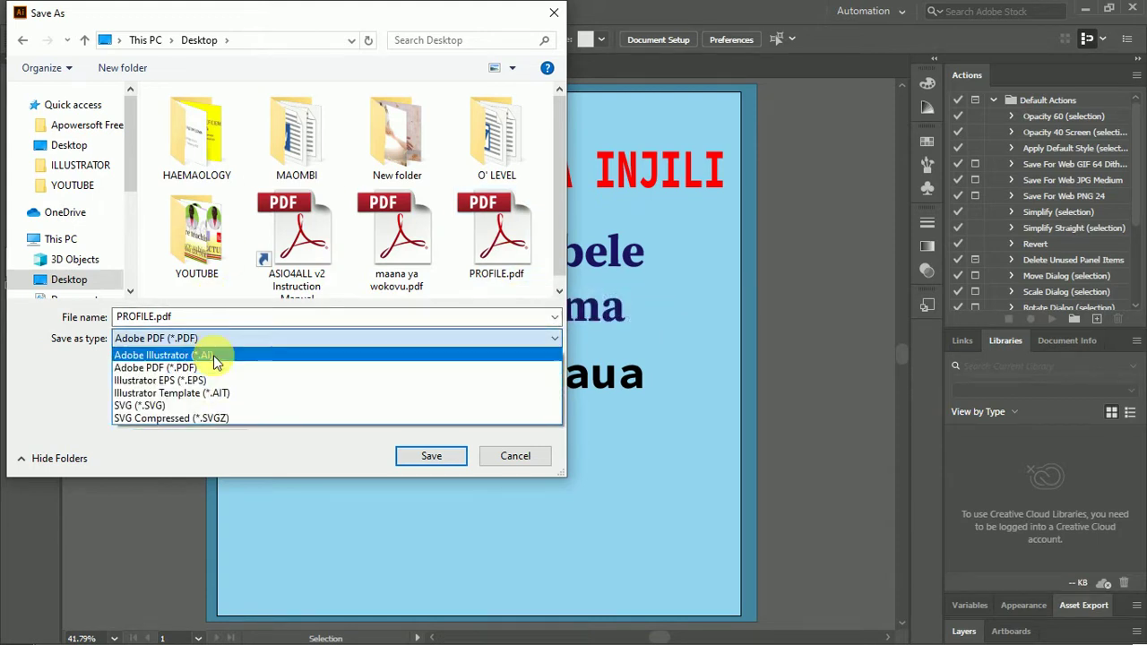
pyautogui.click(215, 357)
pyautogui.click(427, 462)
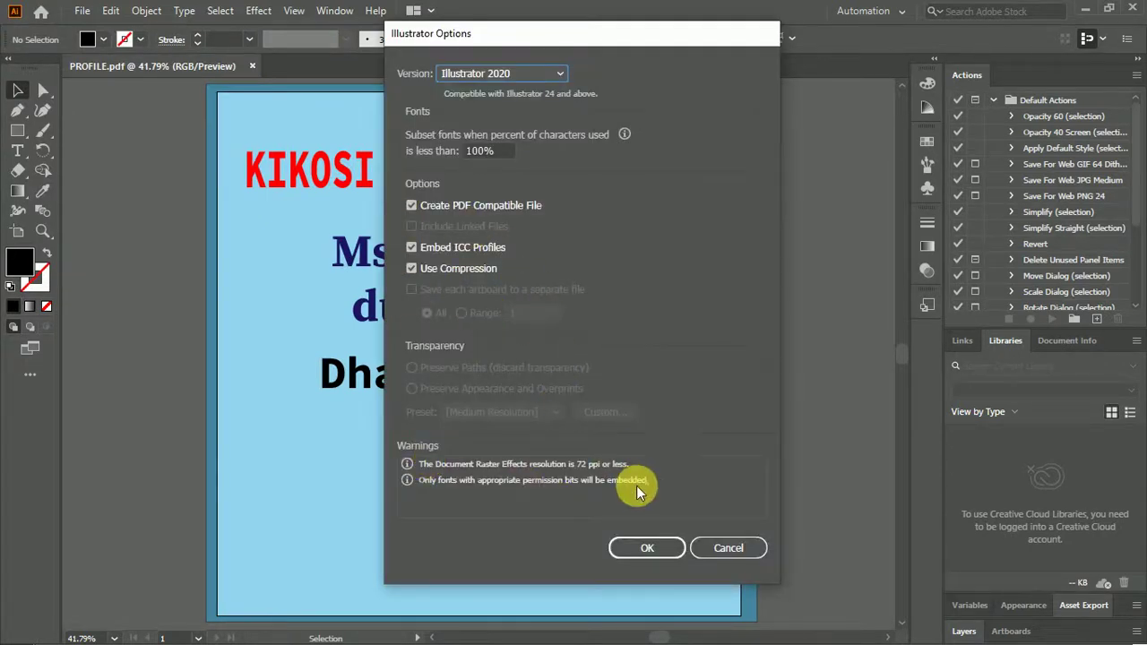
pyautogui.click(643, 545)
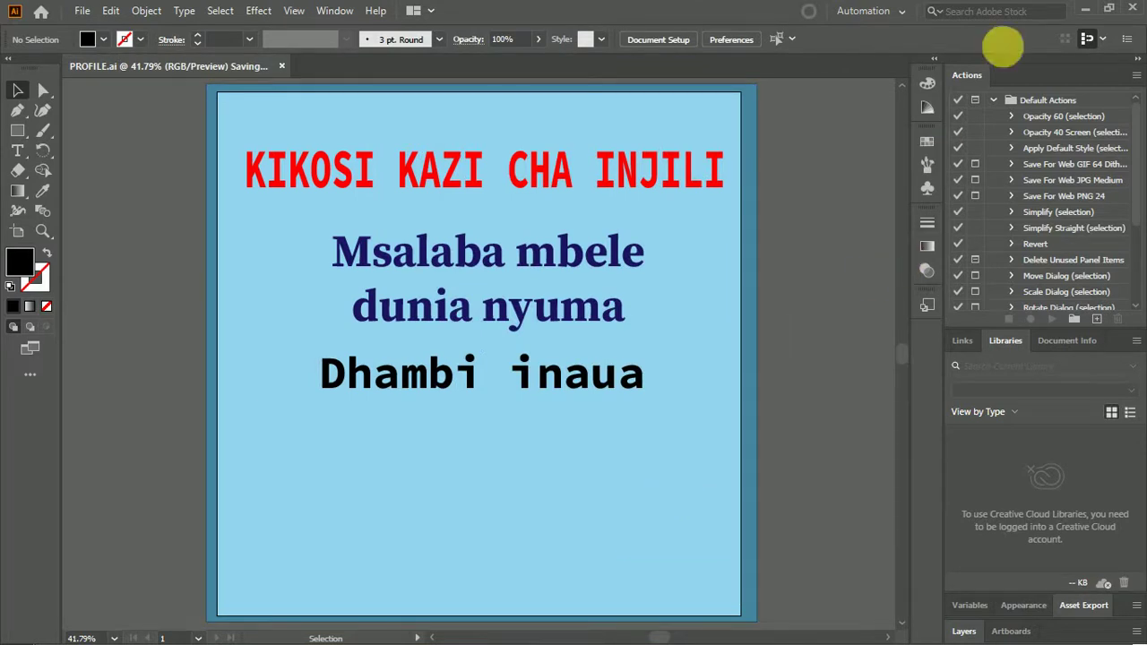
# - Close Illustrator, review PROFILE.pdf in Adobe Reader, then close Reader
pyautogui.click(1134, 9)
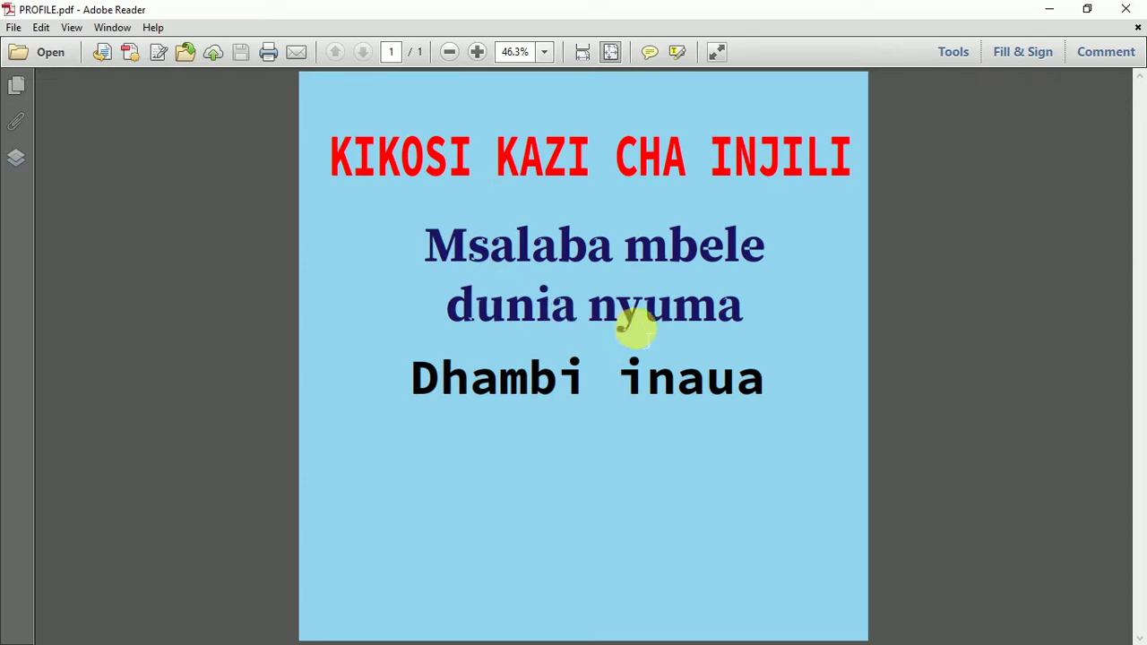
pyautogui.click(1134, 7)
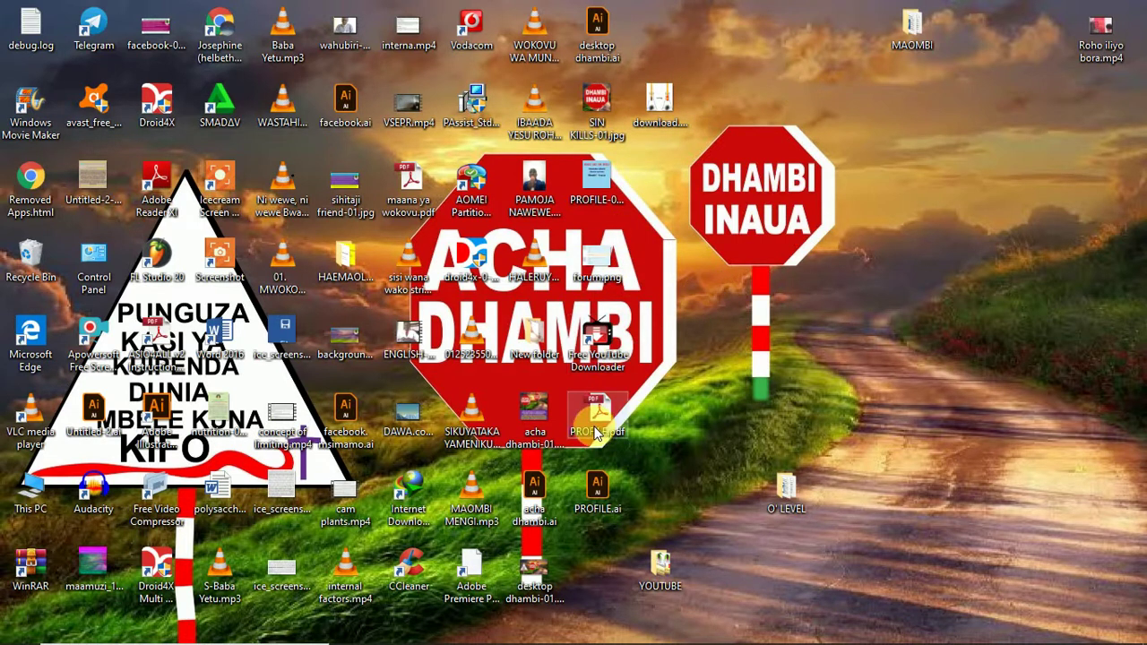
# - Preview PROFILE-01.jpg from the desktop, then open it in Photo Gallery via Open with
pyautogui.doubleClick(604, 172)
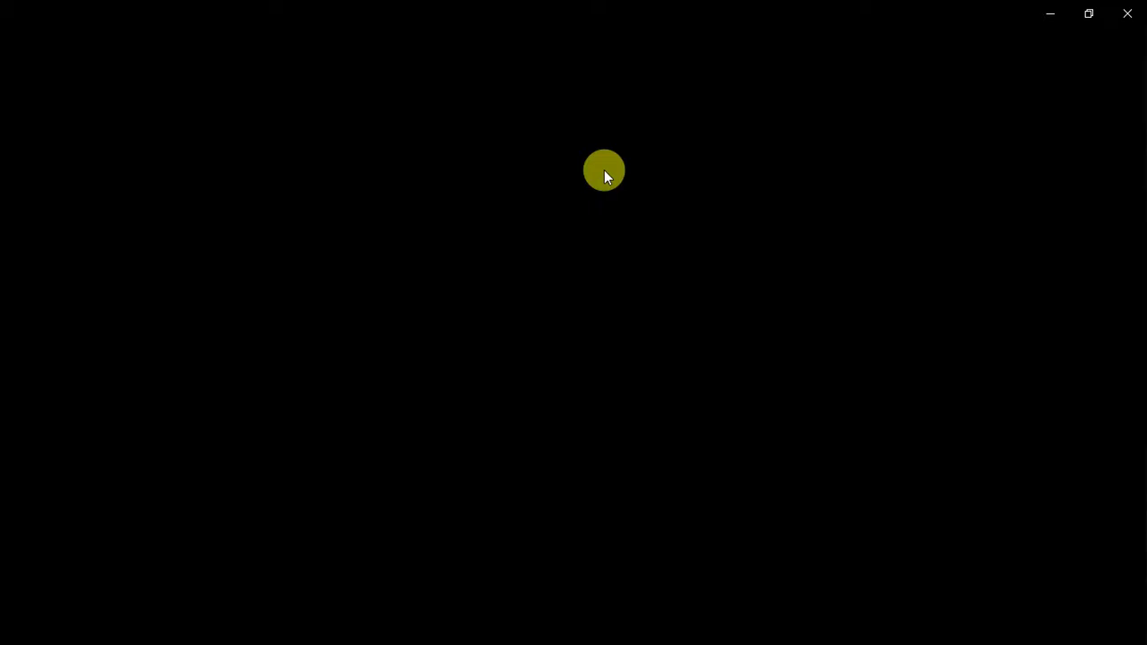
pyautogui.click(1053, 19)
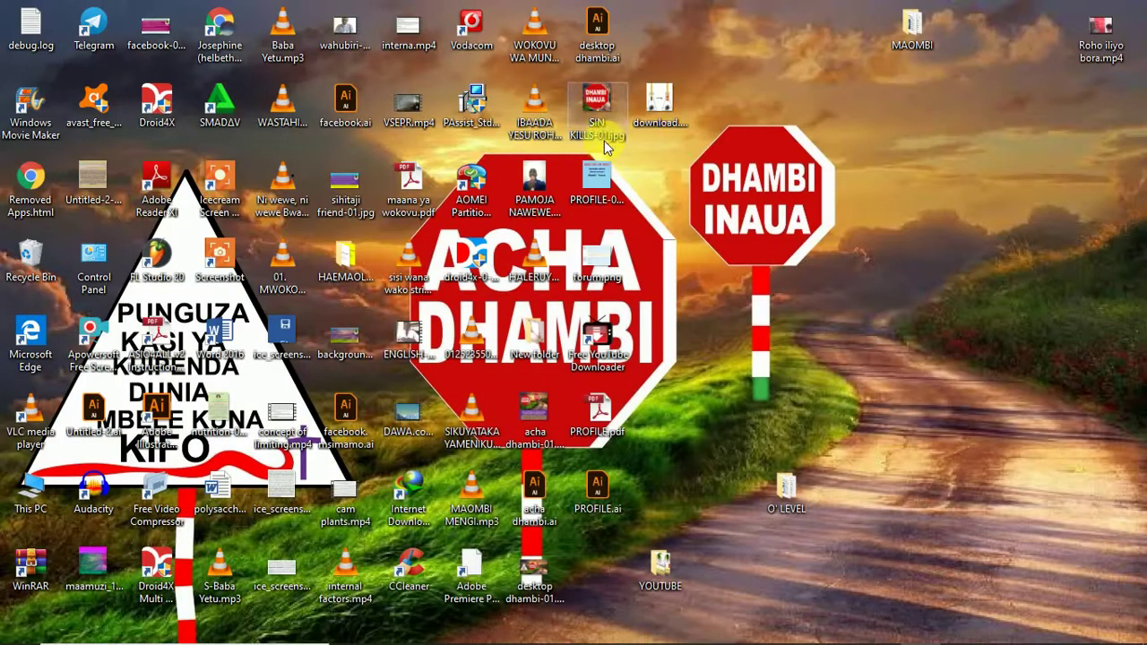
pyautogui.doubleClick(606, 180)
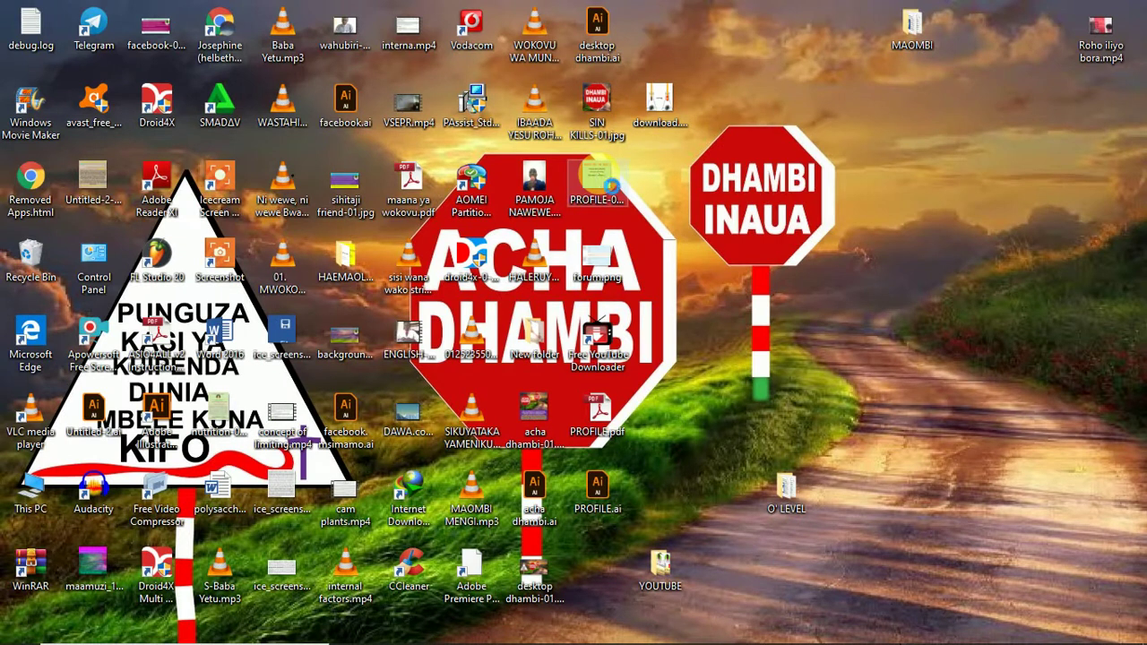
pyautogui.rightClick(605, 180)
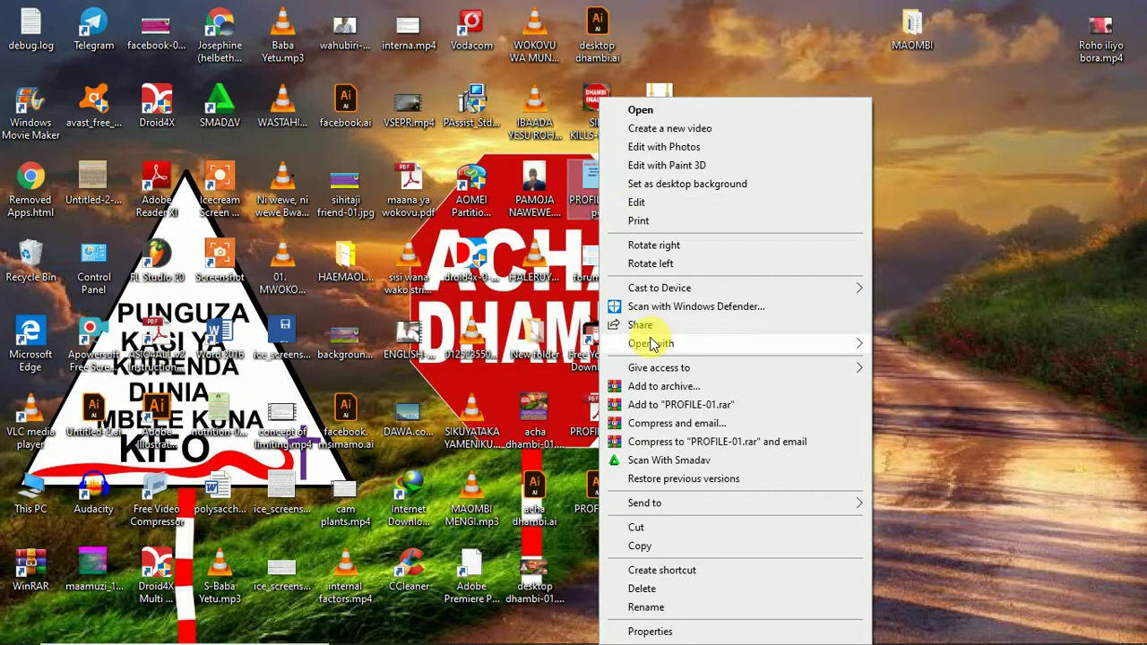
pyautogui.moveTo(681, 342)
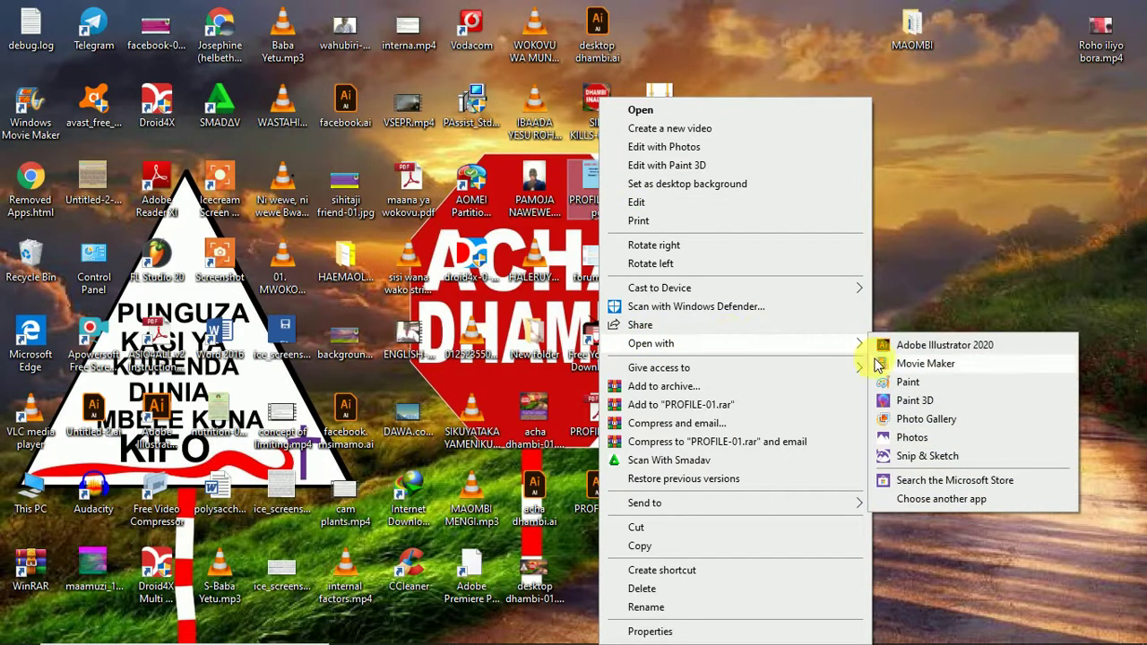
pyautogui.click(887, 419)
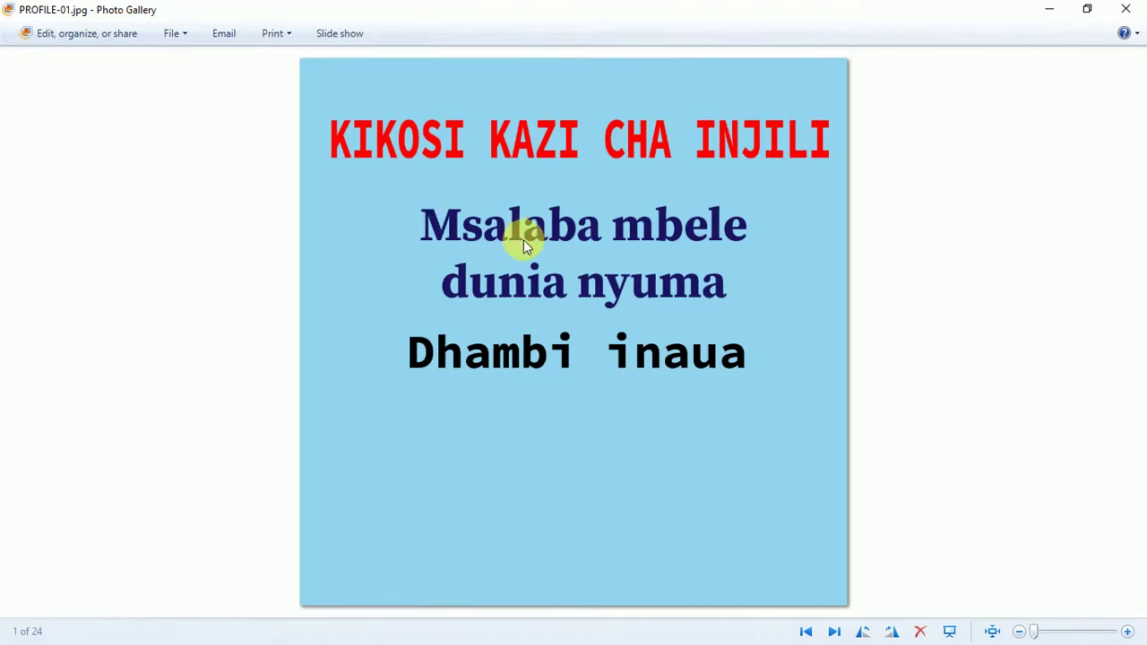
# - Step through the gallery images with the arrow keys back to PROFILE-01.jpg, then close Photo Gallery
pyautogui.press('Right')
pyautogui.press('Right')
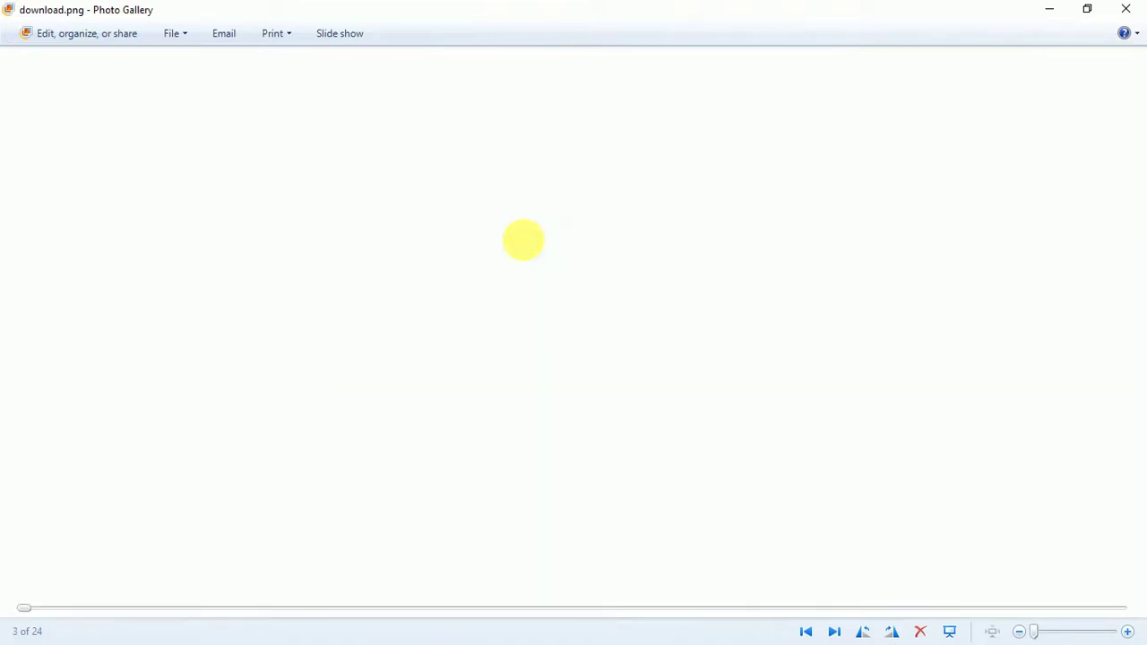
pyautogui.press('Right')
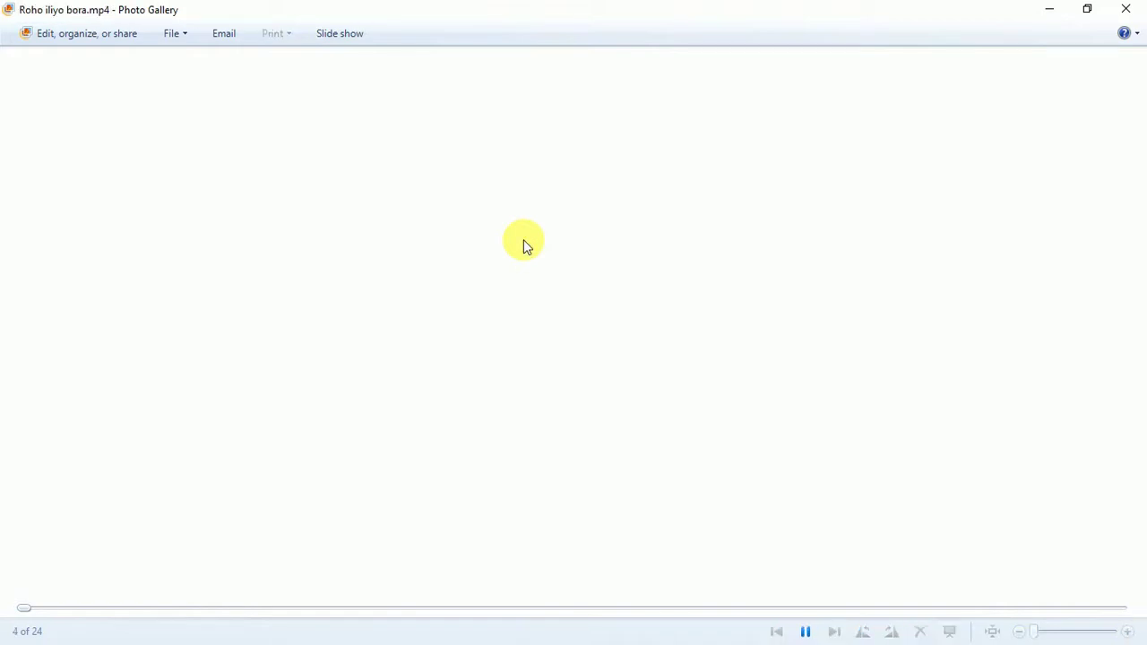
pyautogui.press('Left')
pyautogui.press('Left')
pyautogui.press('Left')
pyautogui.press('Left')
pyautogui.press('Left')
pyautogui.press('Left')
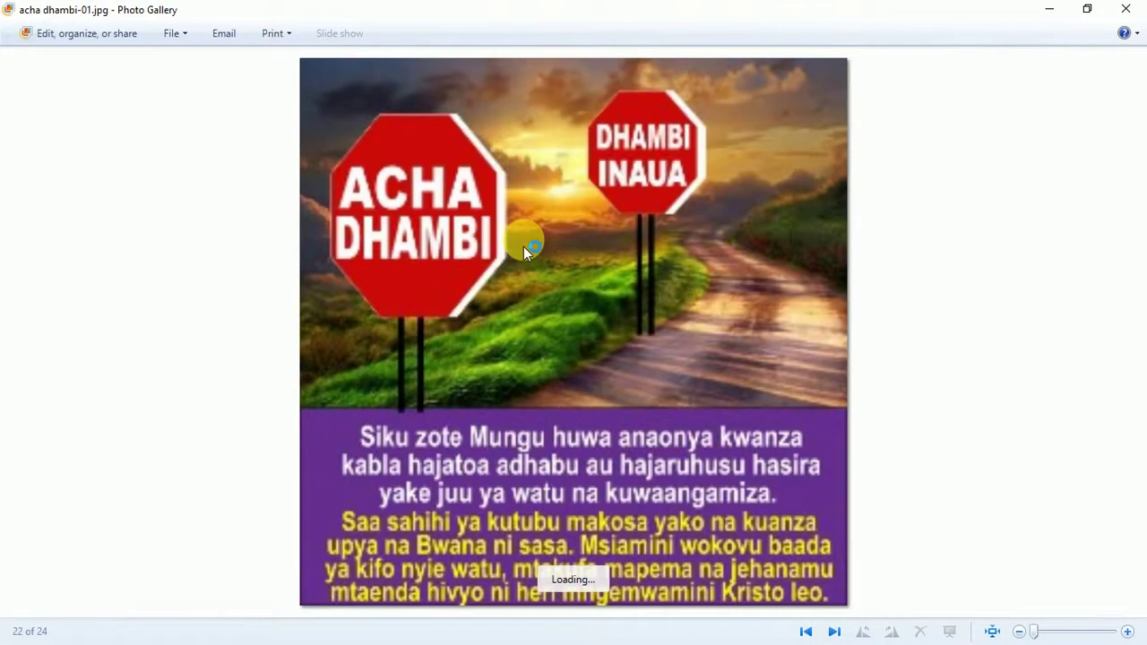
pyautogui.press('Right')
pyautogui.press('Right')
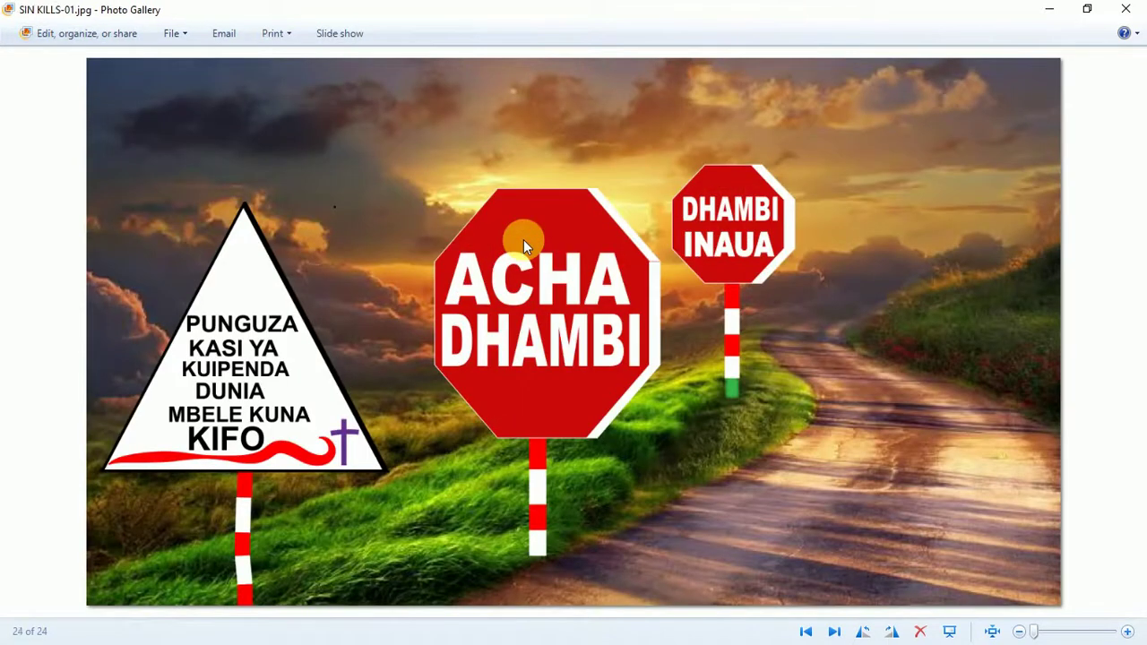
pyautogui.press('Right')
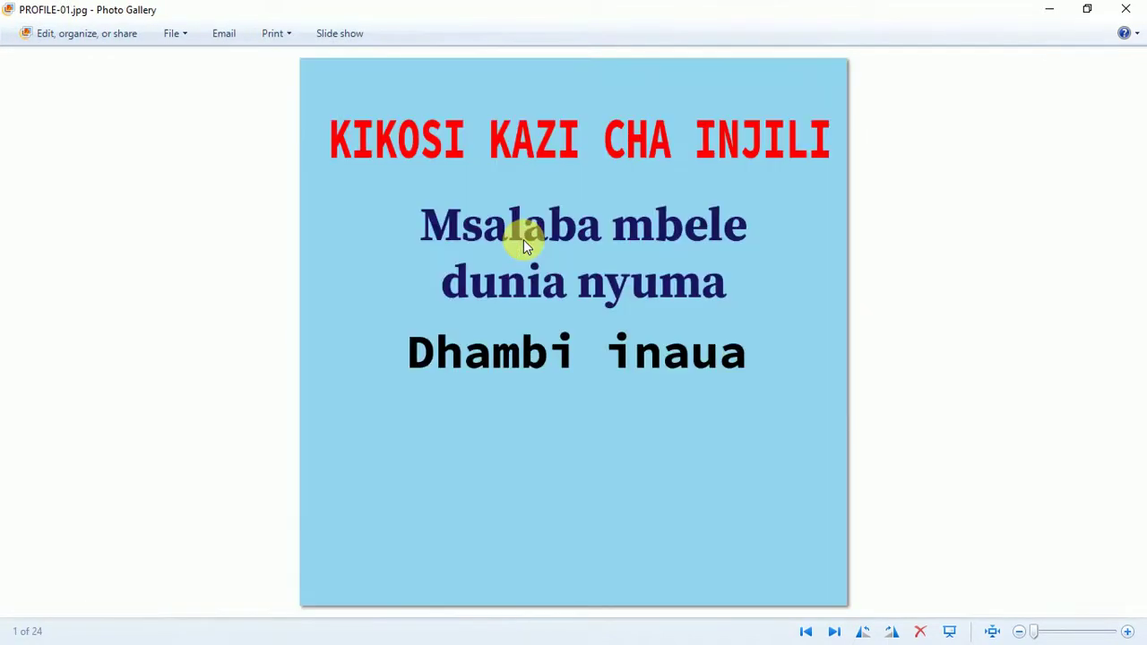
pyautogui.click(1125, 9)
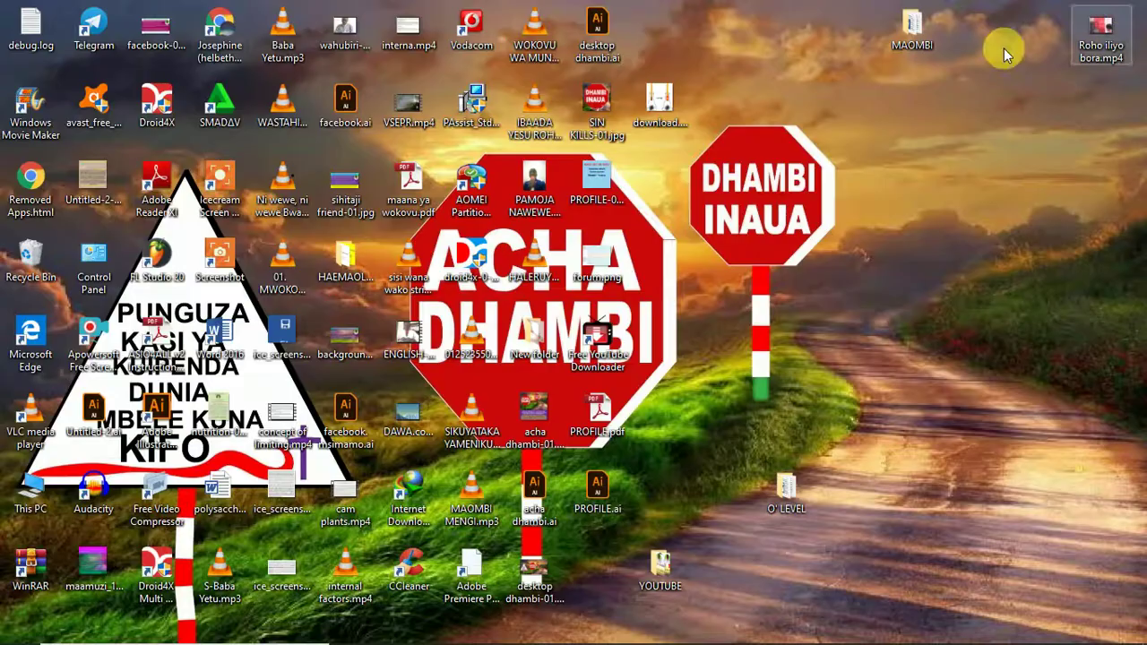
# - Launch PROFILE.ai from its desktop icon so it opens in Illustrator
pyautogui.doubleClick(607, 496)
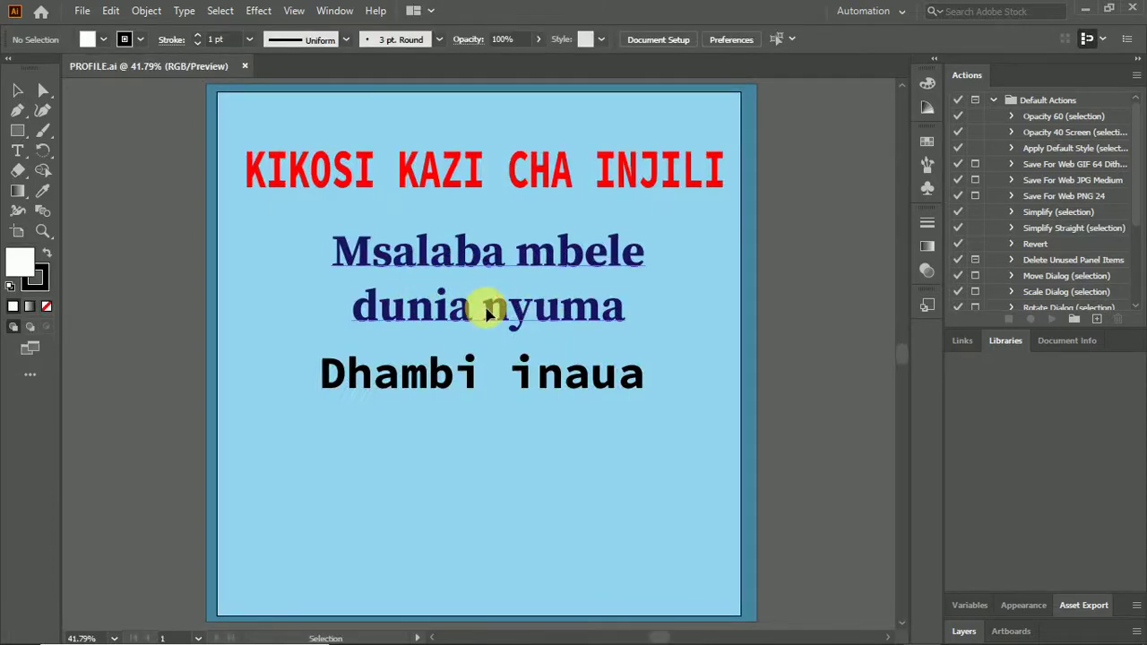
# - Drag 'Msalaba mbele dunia nyuma' below 'Dhambi inaua' and fill it magenta DD17AE
pyautogui.click(525, 259)
pyautogui.moveTo(525, 259); pyautogui.dragTo(522, 486)
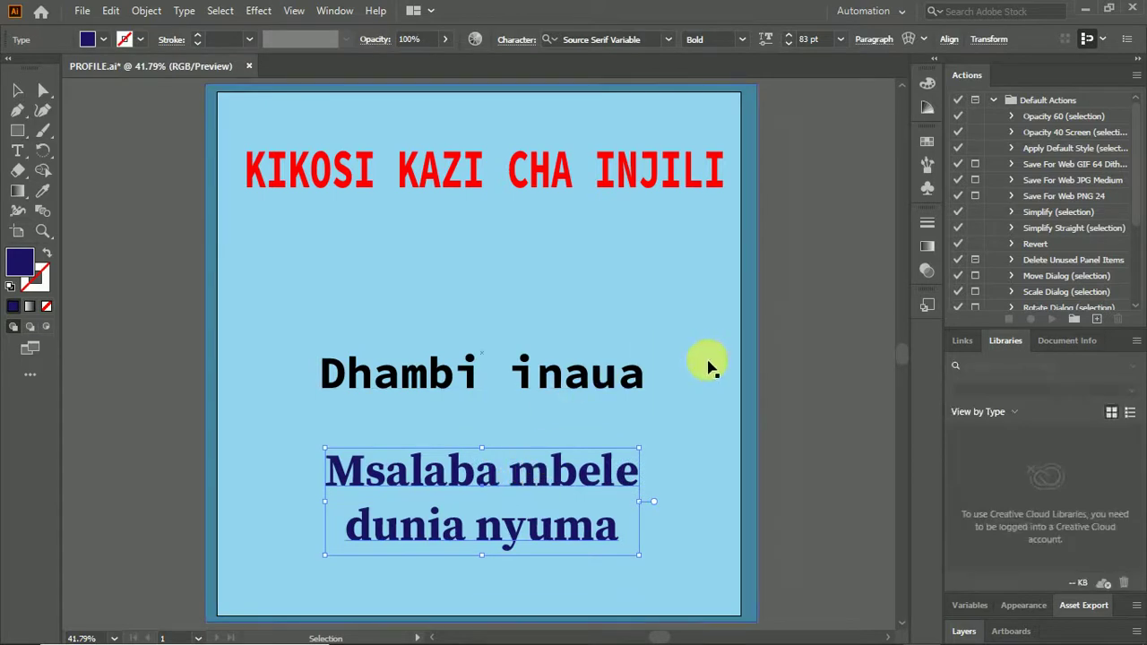
pyautogui.doubleClick(32, 263)
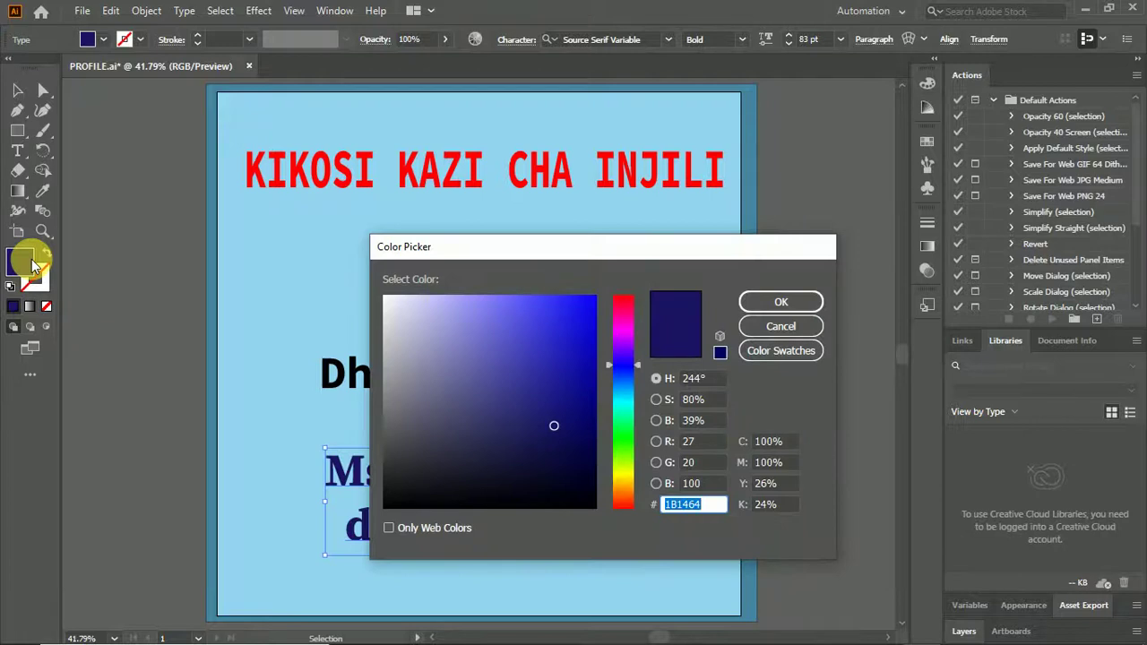
pyautogui.click(621, 309)
pyautogui.moveTo(621, 309); pyautogui.dragTo(623, 321)
pyautogui.click(574, 322)
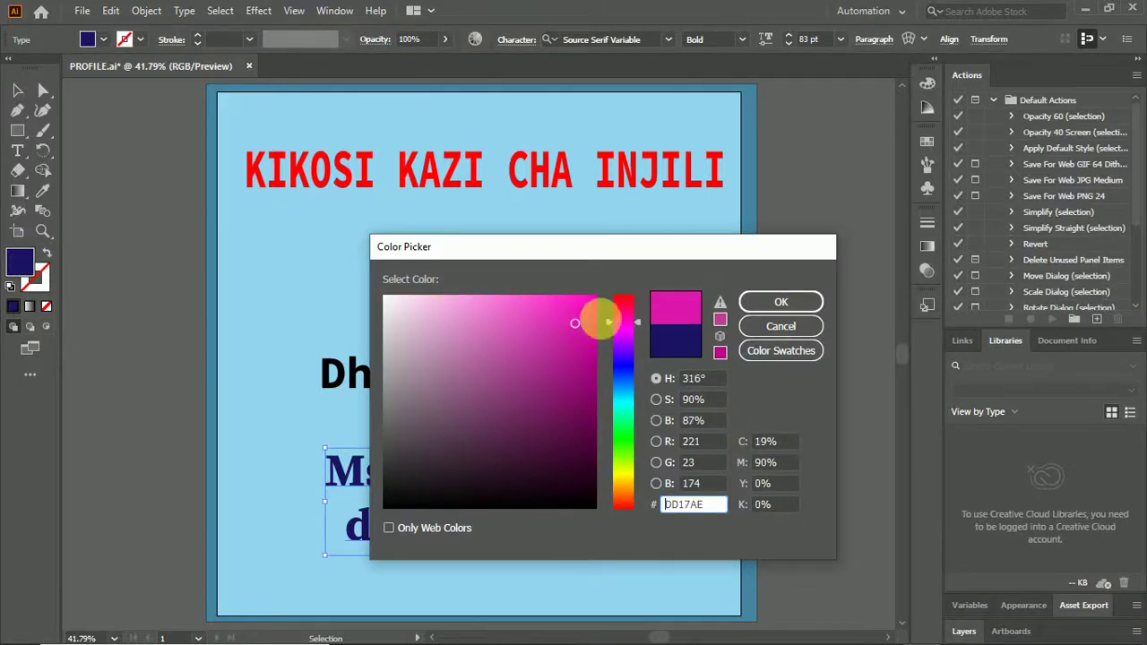
pyautogui.click(788, 314)
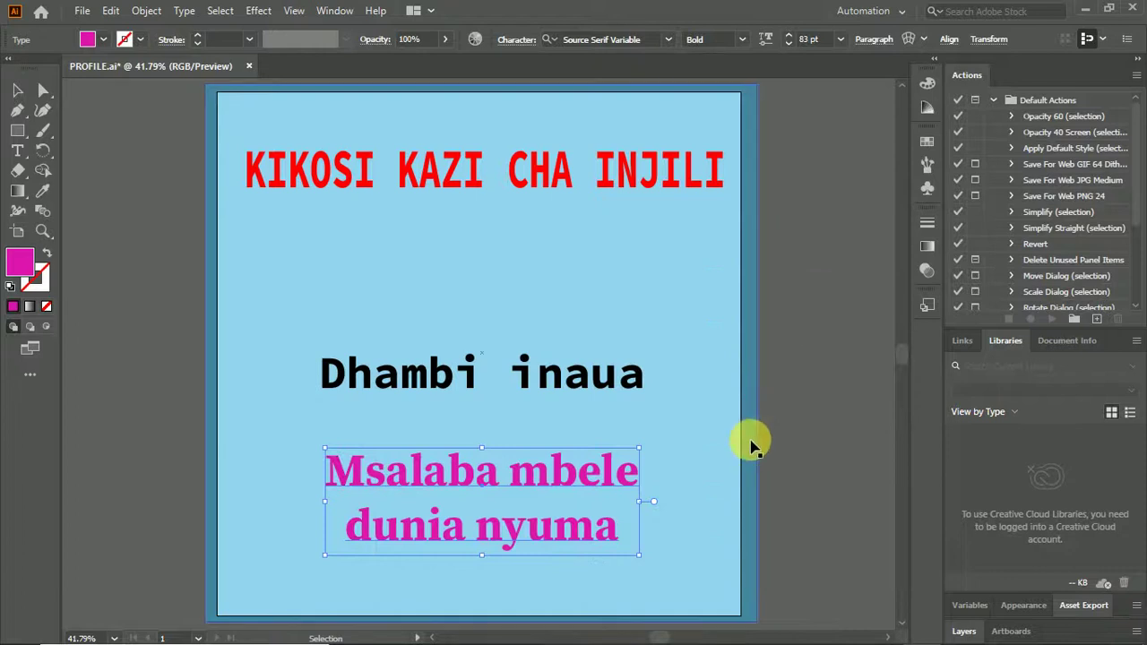